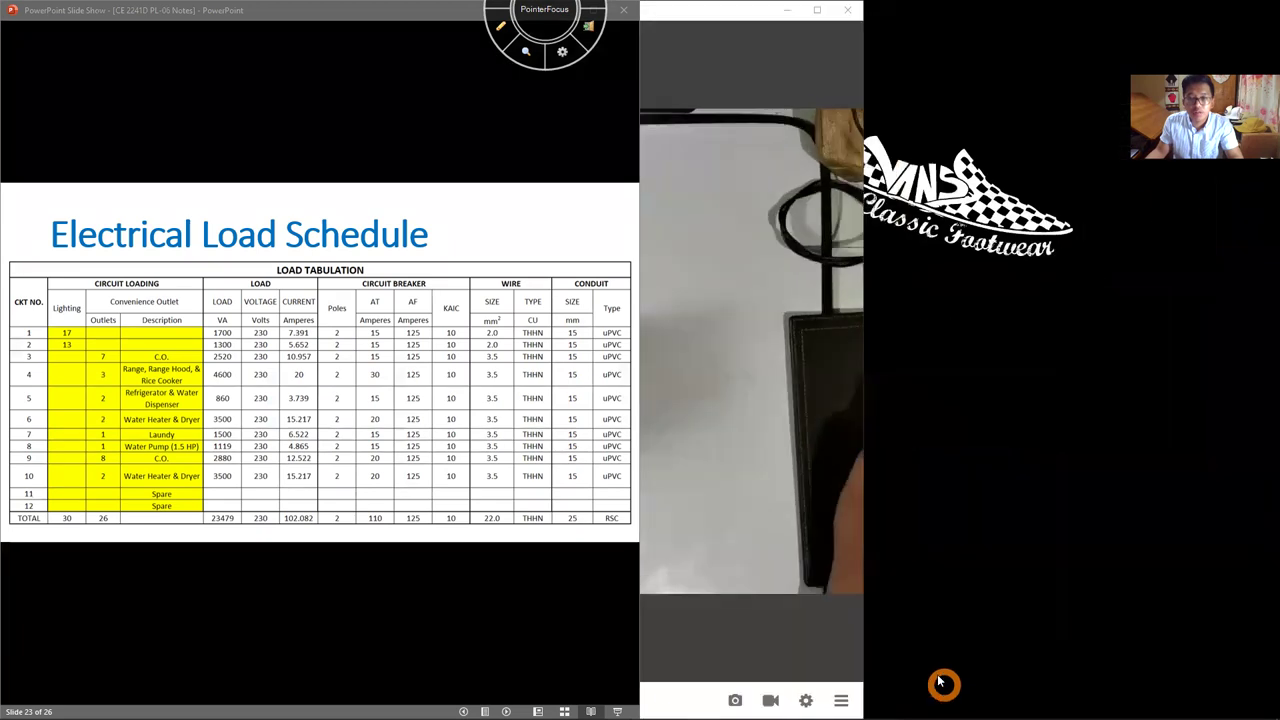
Step: Switch to Excel and open the recent Load Computation workbook from Basic EE, Laboratoy, Plate 6
mouse_move(652, 716)
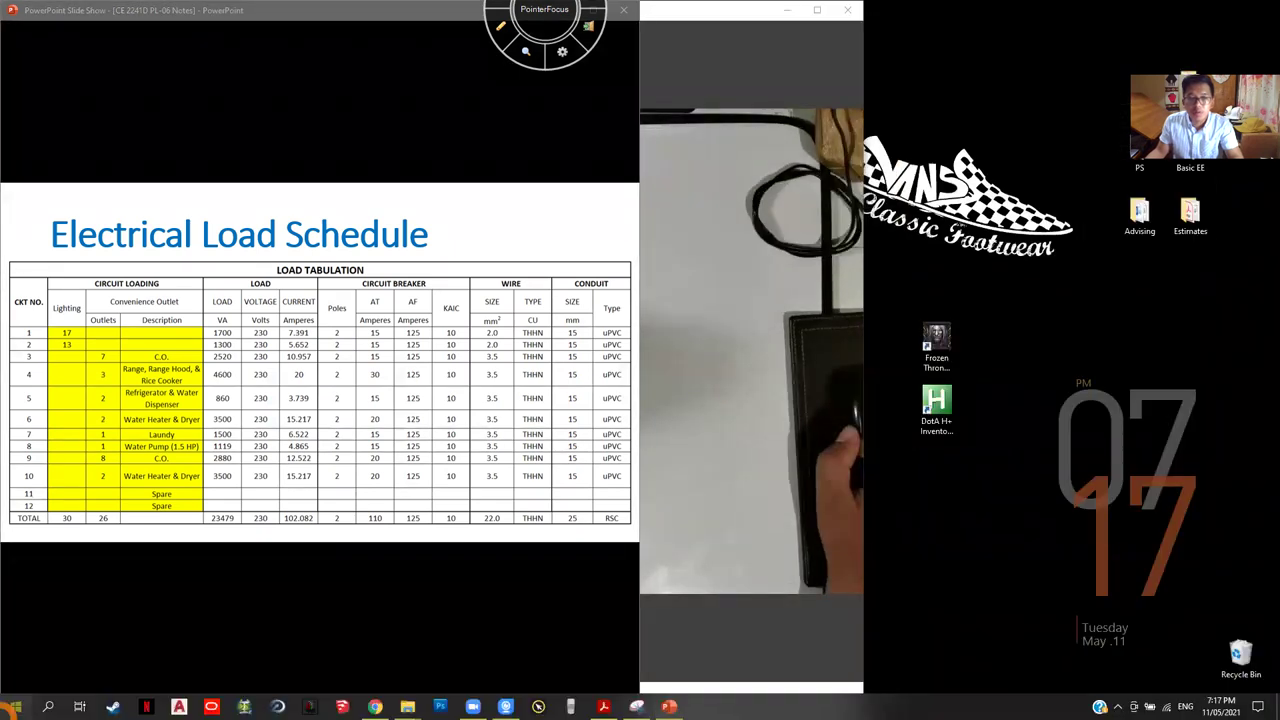
left_click(16, 706)
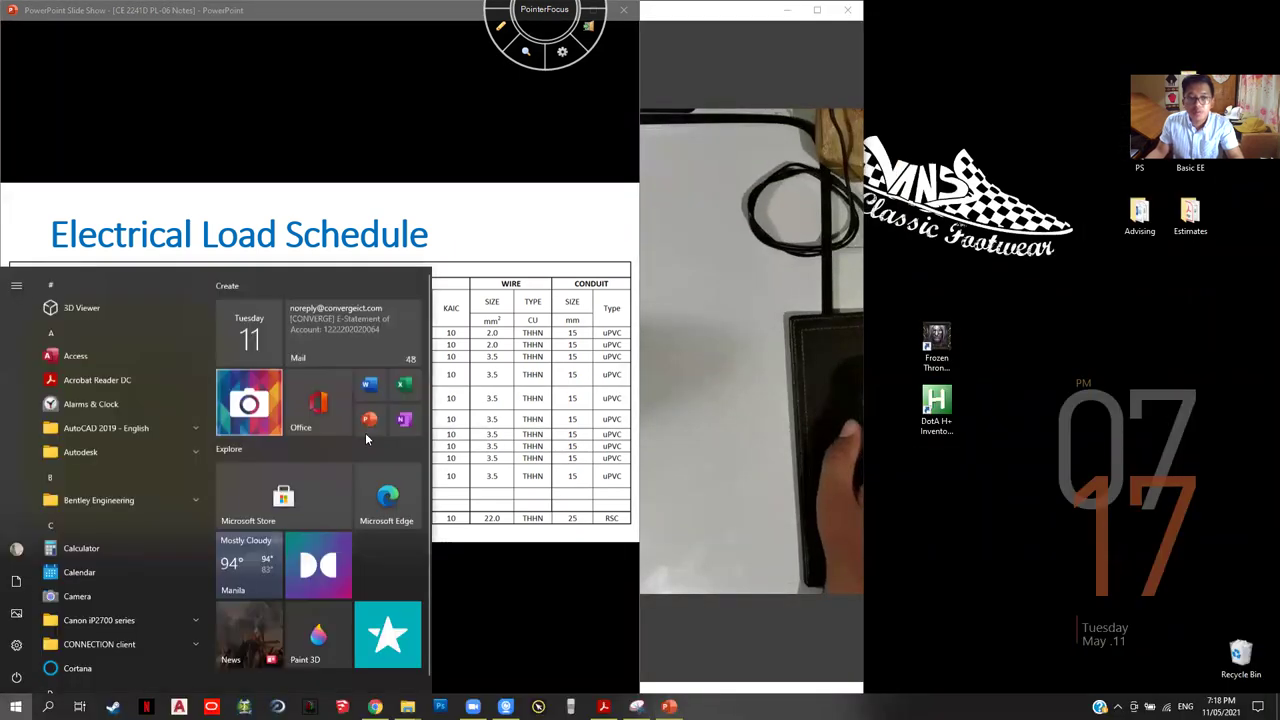
left_click(430, 380)
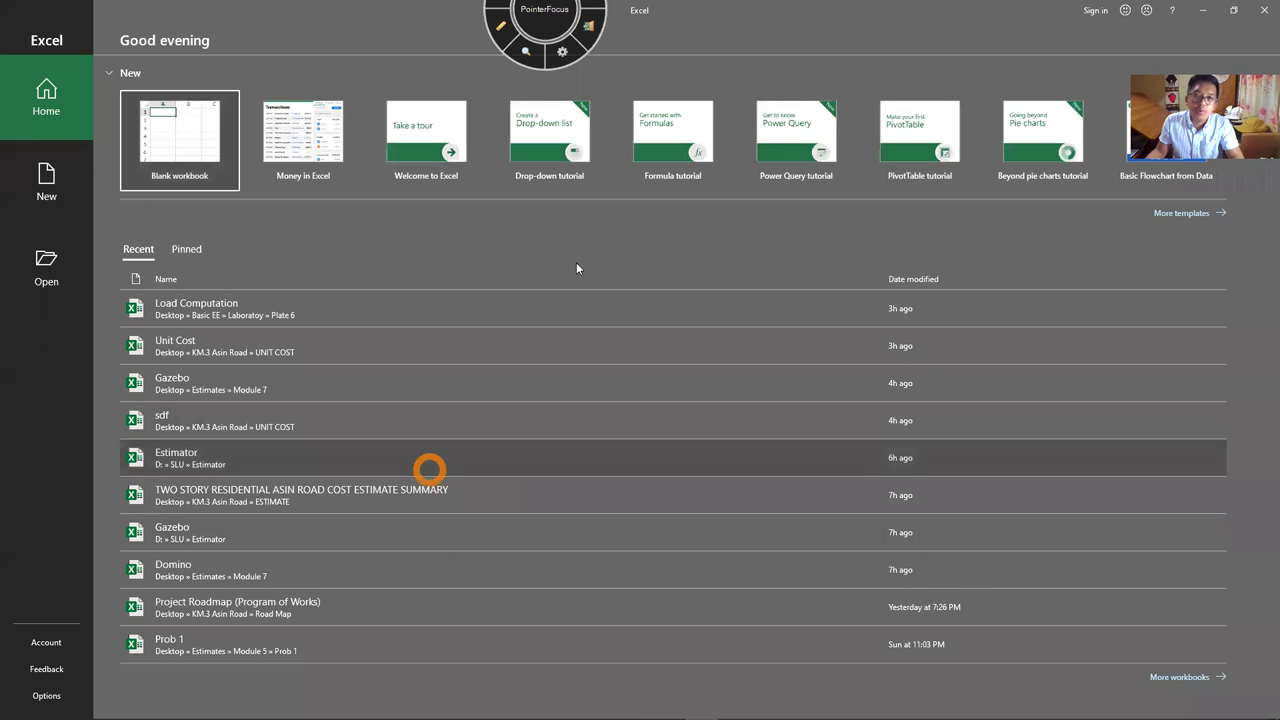
double_click(889, 11)
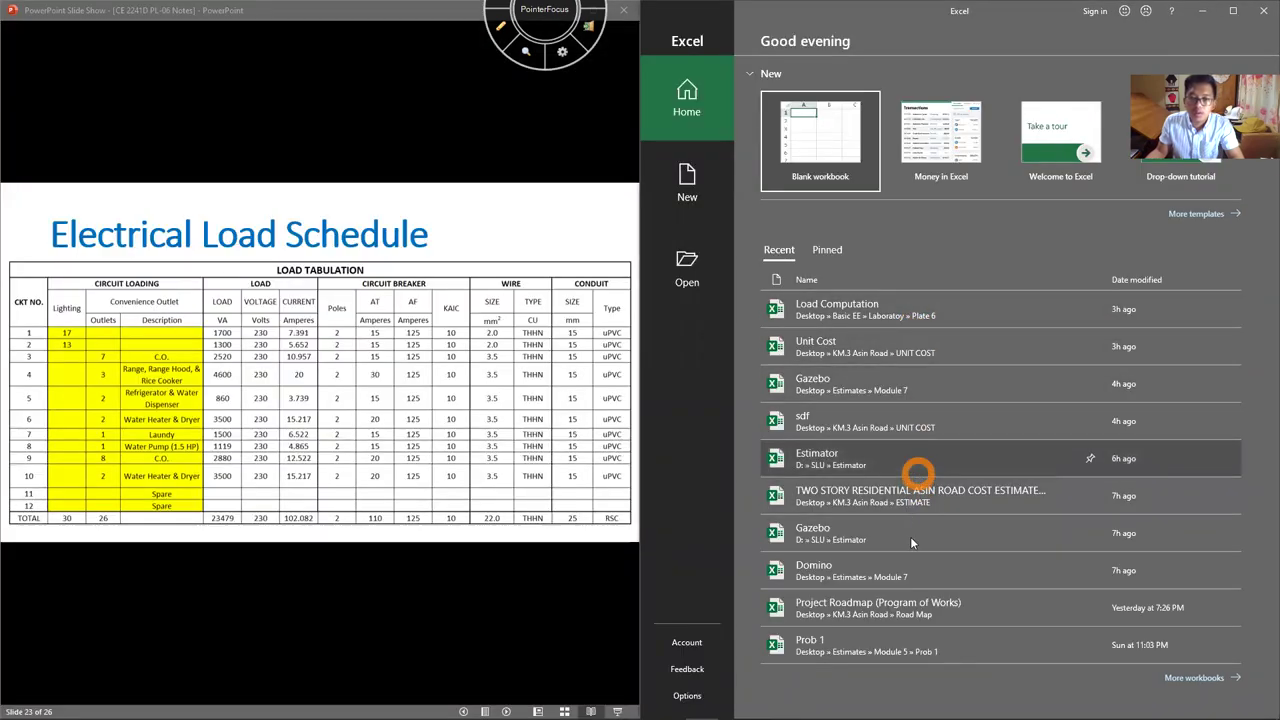
left_click(902, 309)
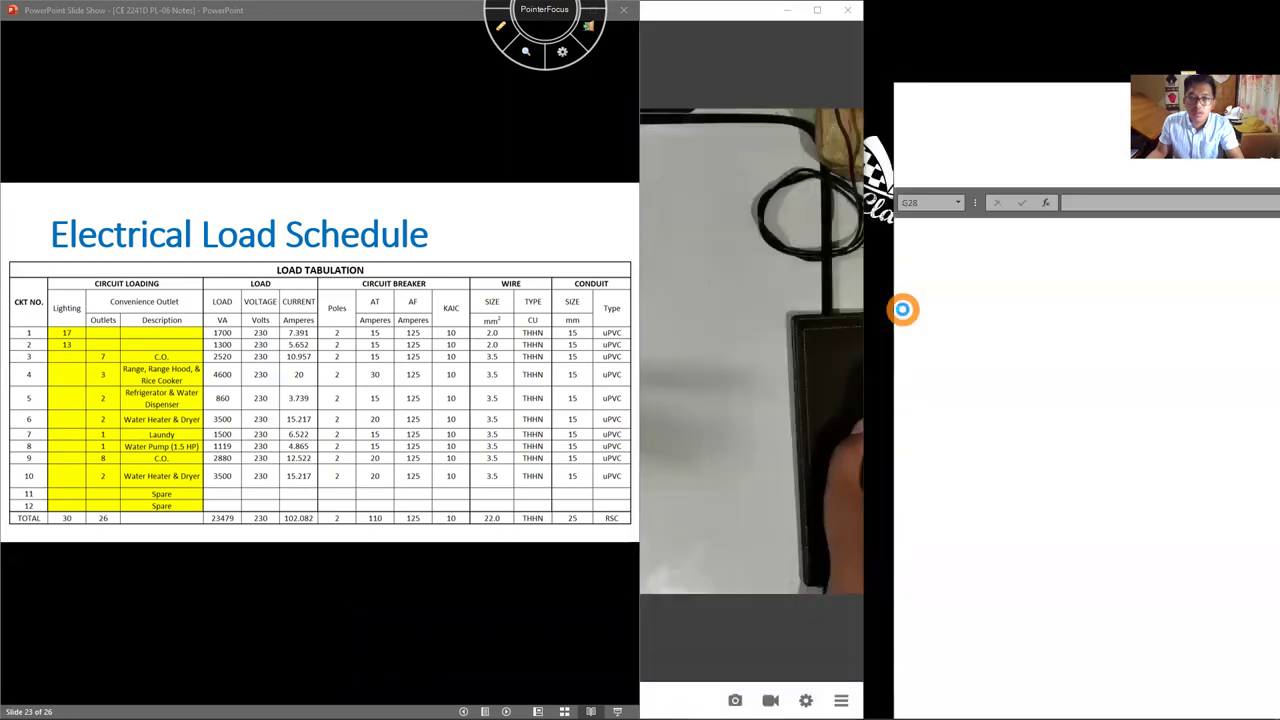
Step: Place the Load Computation workbook window beside the slide show and extend it to full screen height
left_click_drag(1051, 86, 1065, 93)
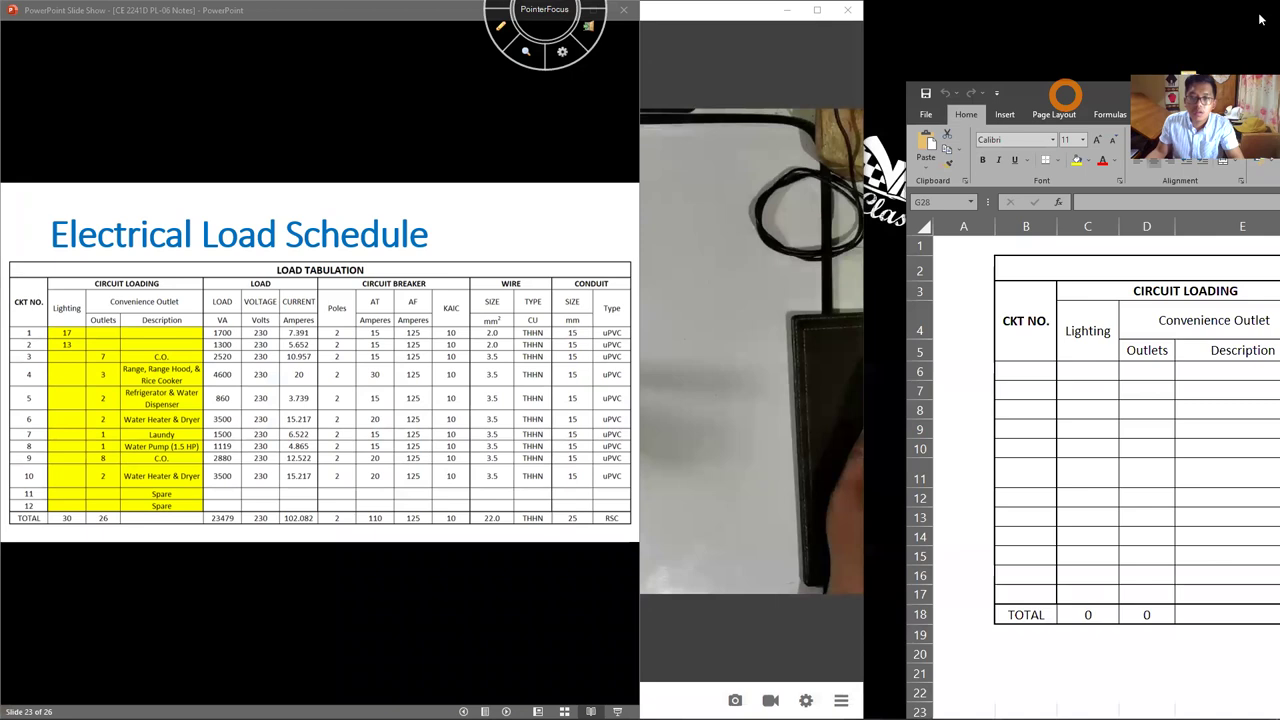
left_click_drag(1260, 18, 1265, 15)
key("Escape")
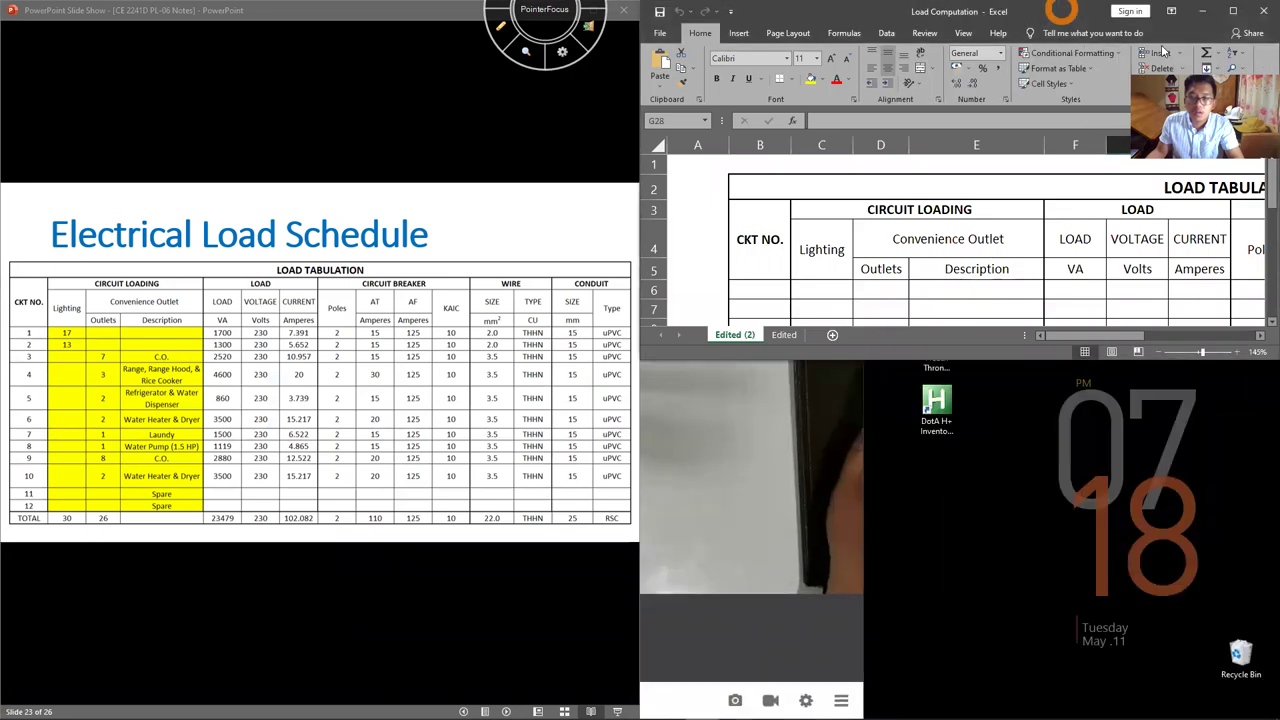
double_click(975, 342)
Step: Create a copy of the Edited sheet and place it before Edited (2) in the same workbook
left_click(781, 695)
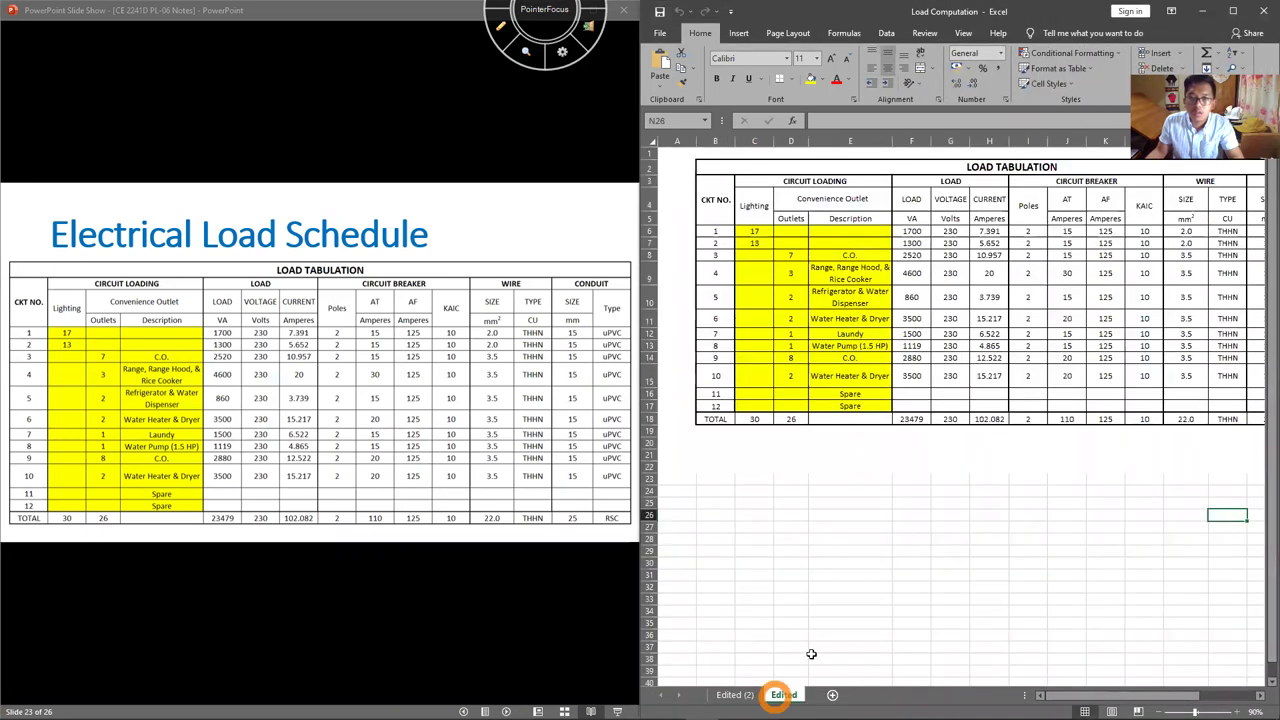
left_click_drag(1088, 697, 1124, 700)
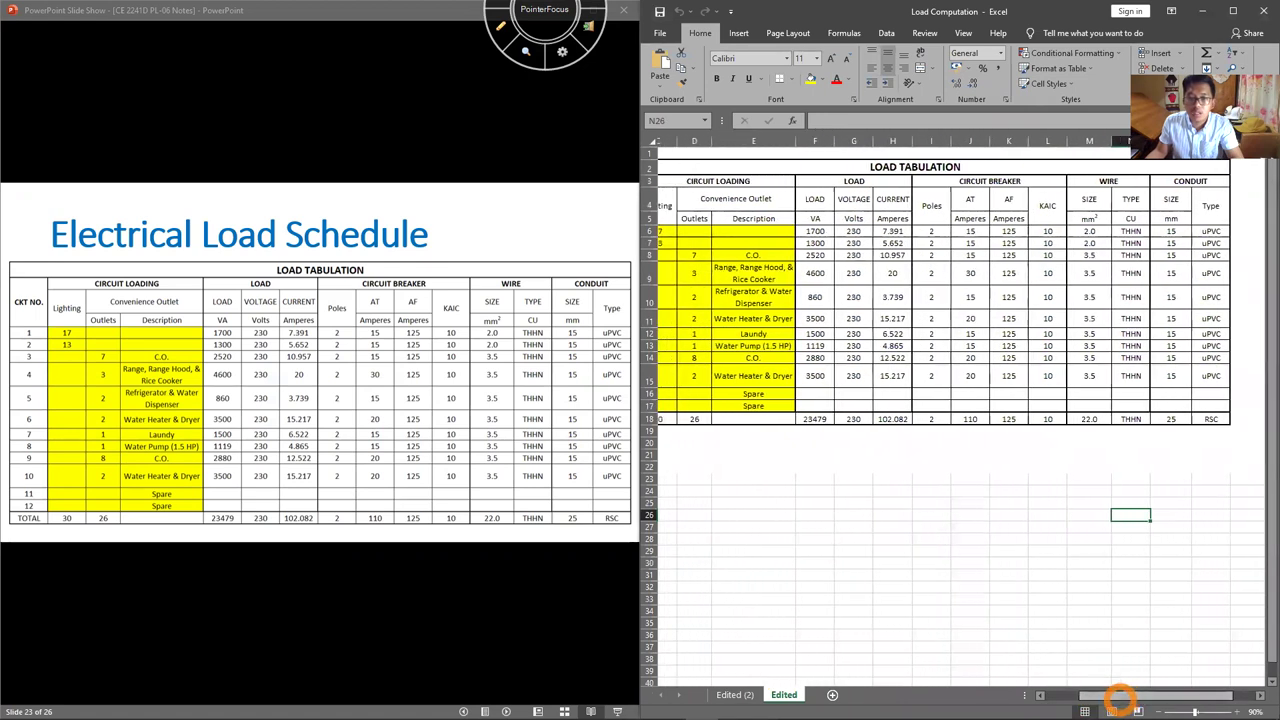
right_click(788, 695)
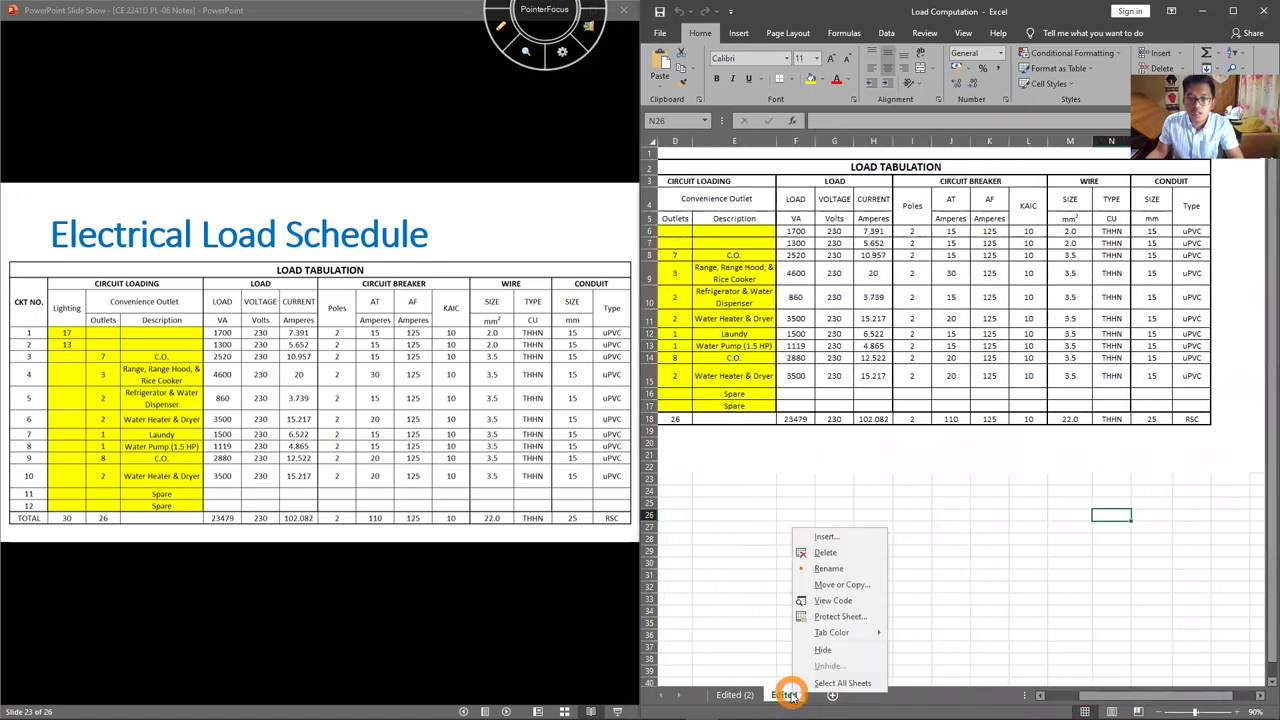
left_click(836, 584)
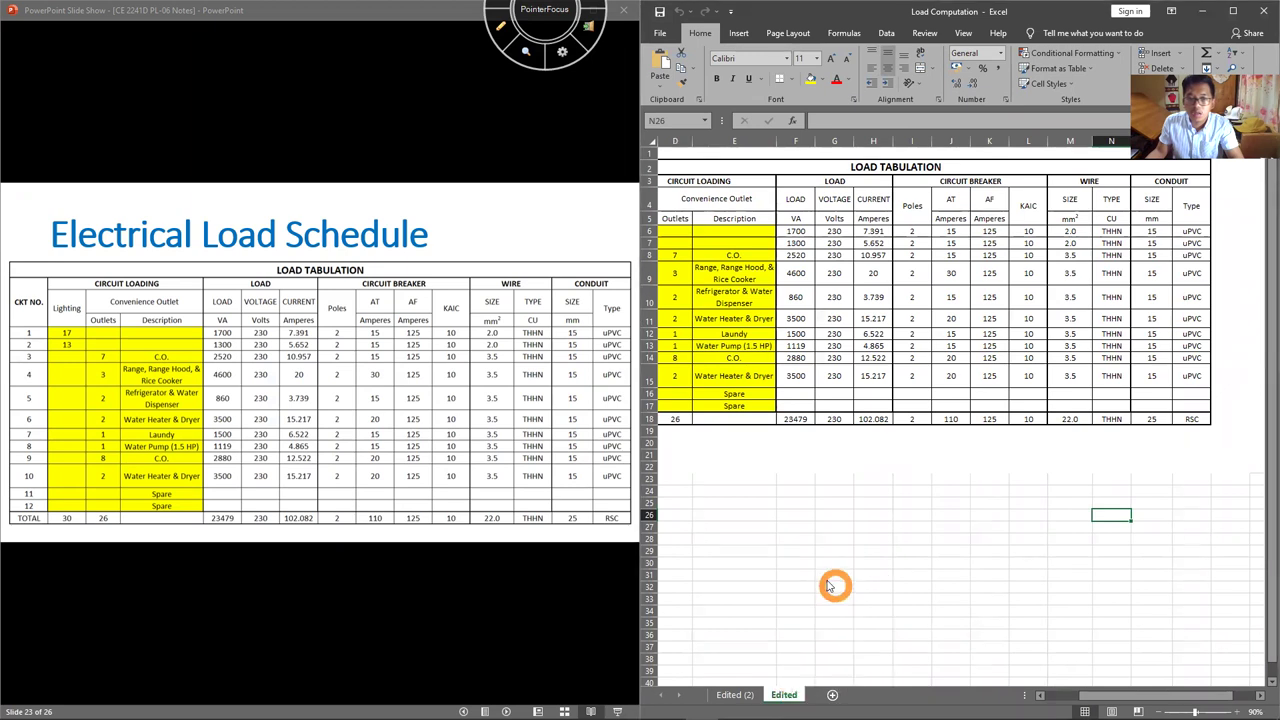
left_click(756, 638)
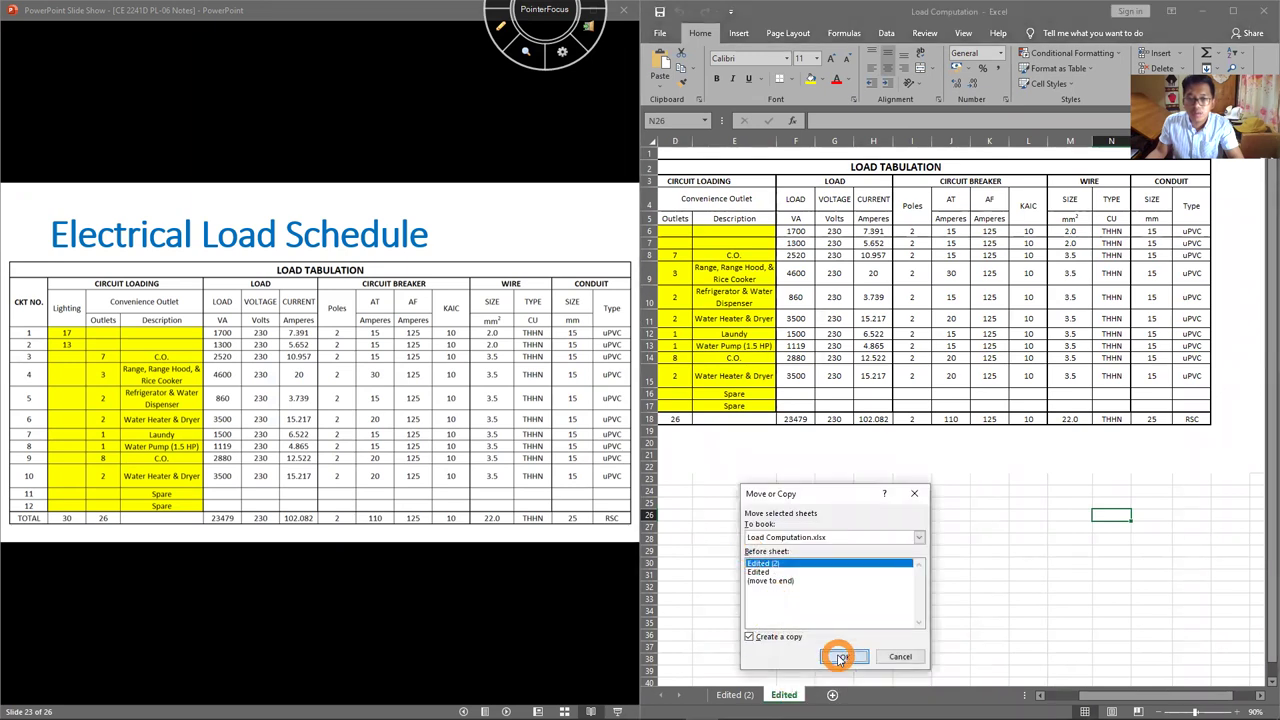
left_click(842, 656)
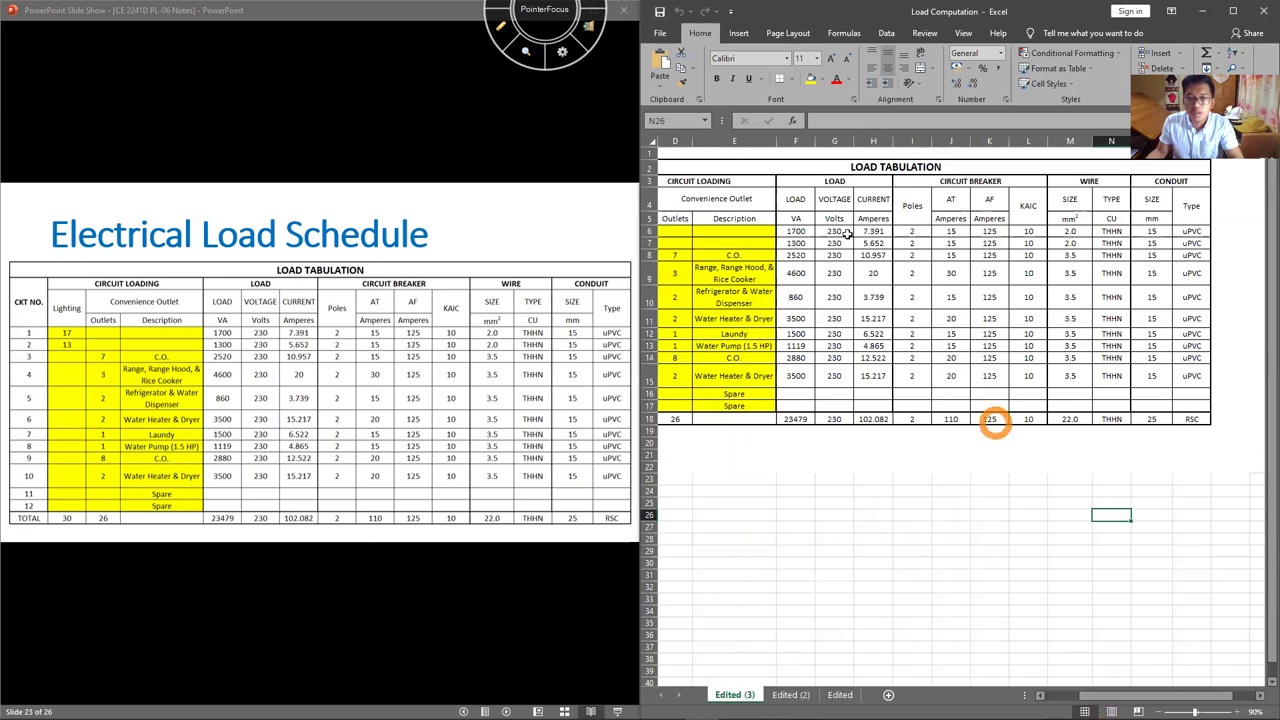
Step: Return the slide show to the Problem slide that lists the loading of each circuit
left_click_drag(1150, 695, 1110, 695)
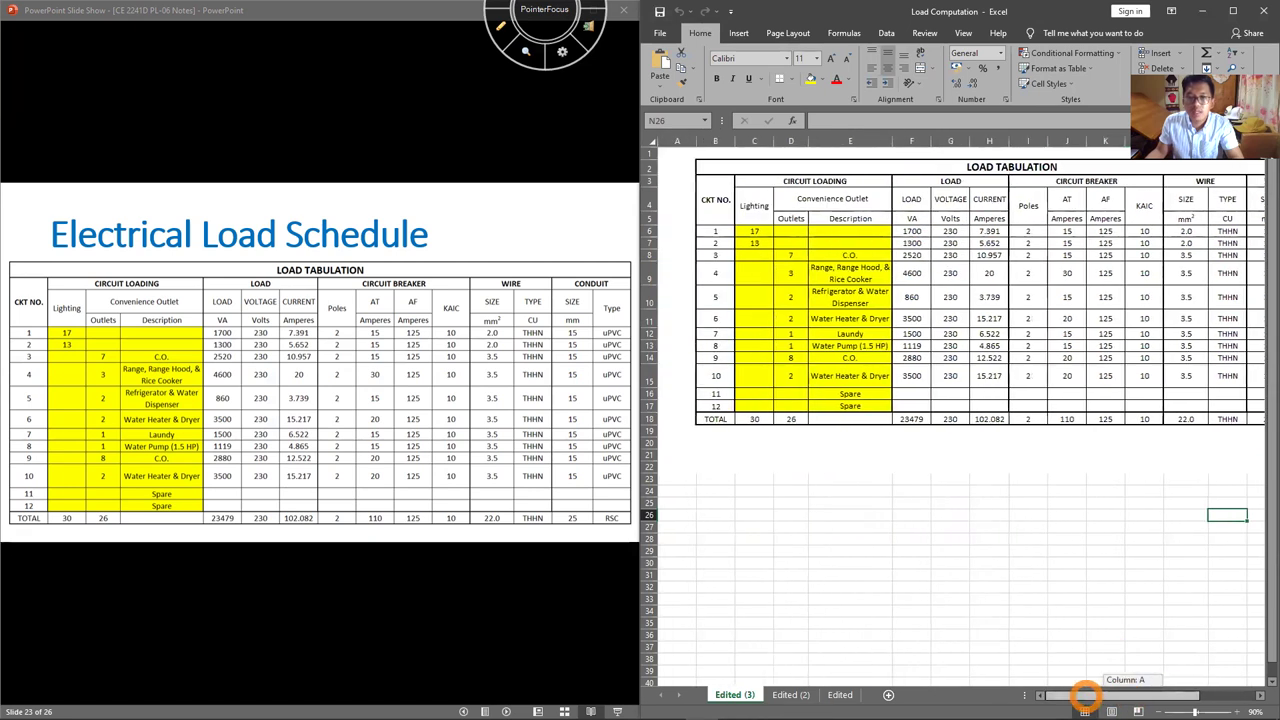
left_click(473, 510)
left_click(473, 510)
scroll(473, 505, "up", 3)
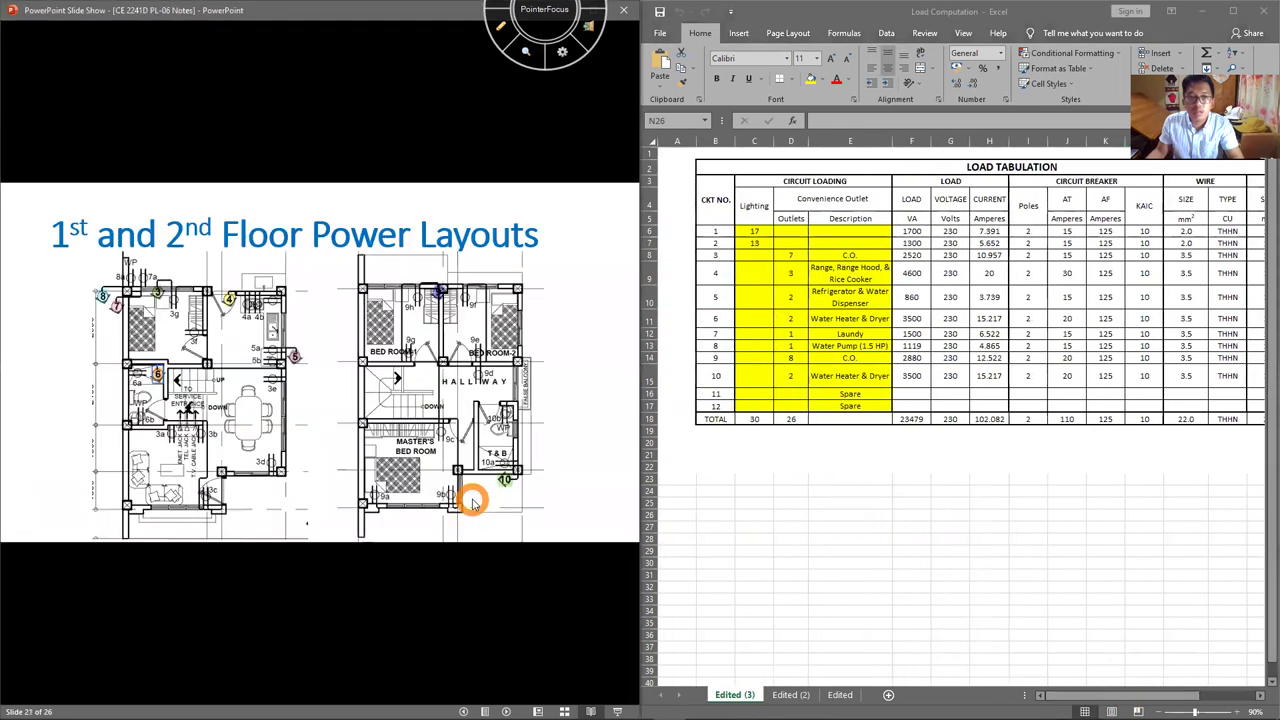
scroll(473, 502, "up", 1)
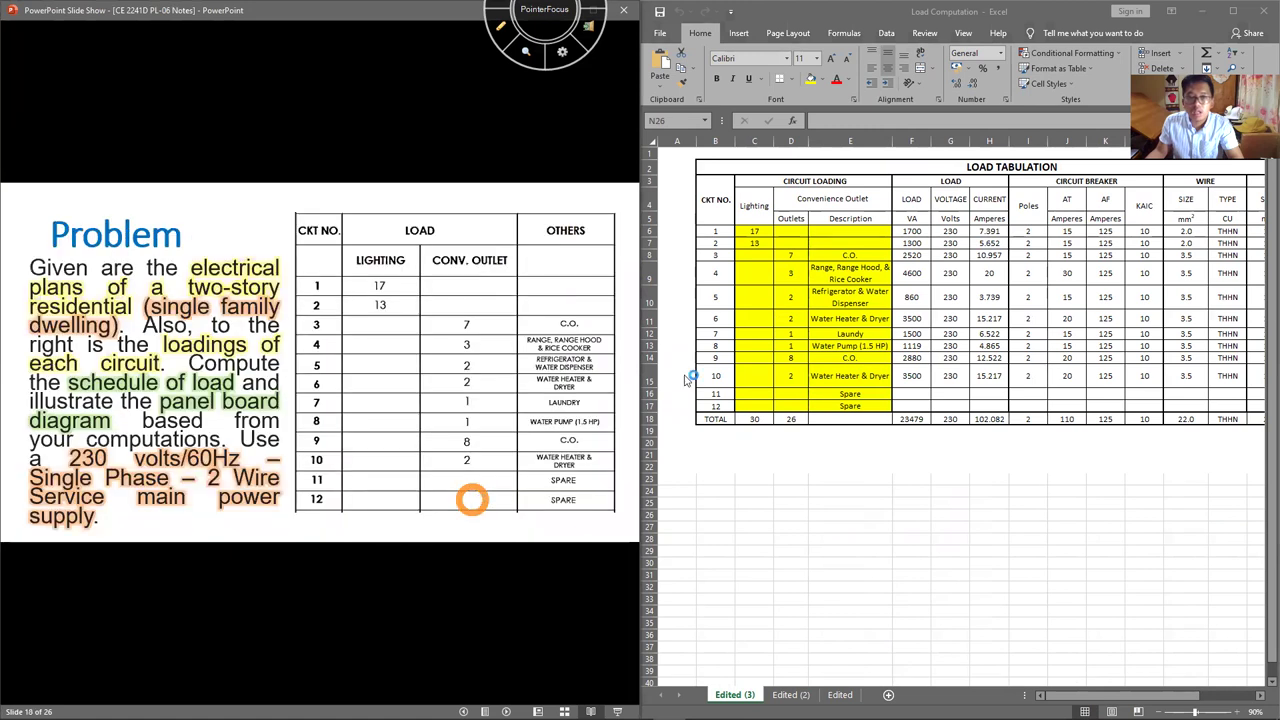
Step: Clear the load, circuit breaker, wire and conduit entries in F6:P17 and the TOTAL row values in C18:P18
left_click(914, 231)
left_click_drag(914, 231, 1187, 409)
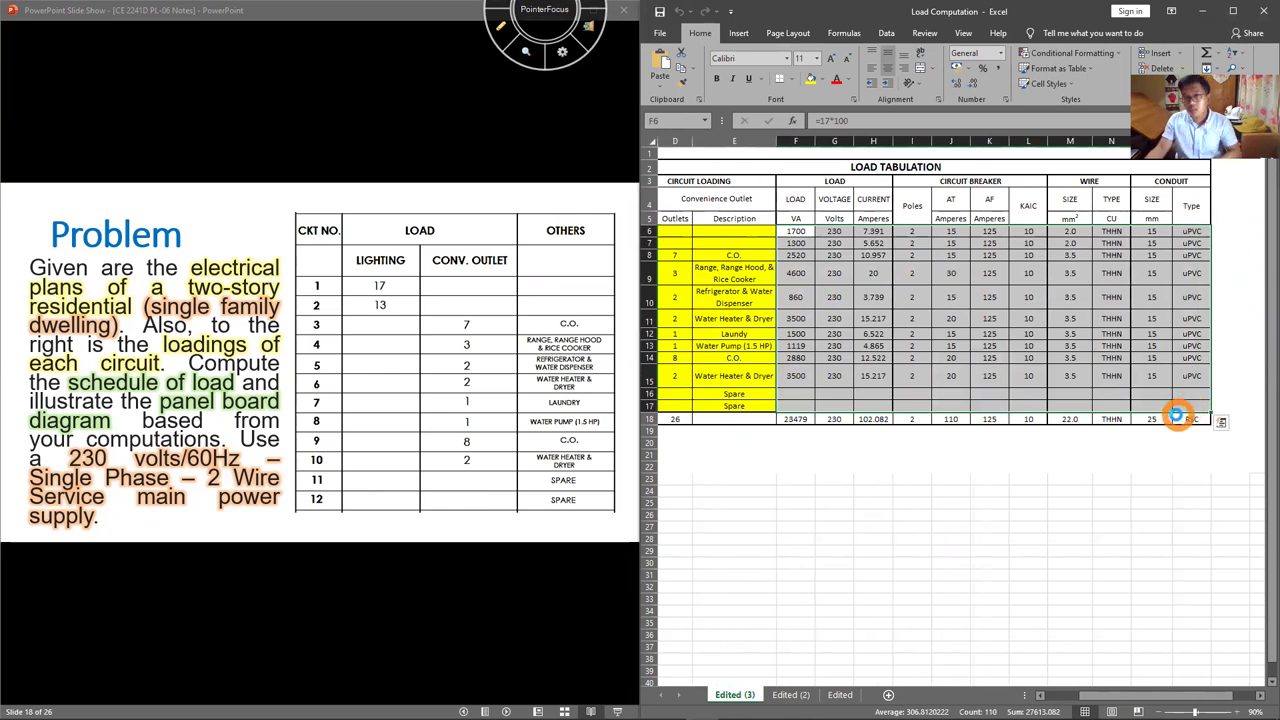
key("Delete")
left_click_drag(1177, 418, 748, 420)
scroll(837, 537, "right", 5)
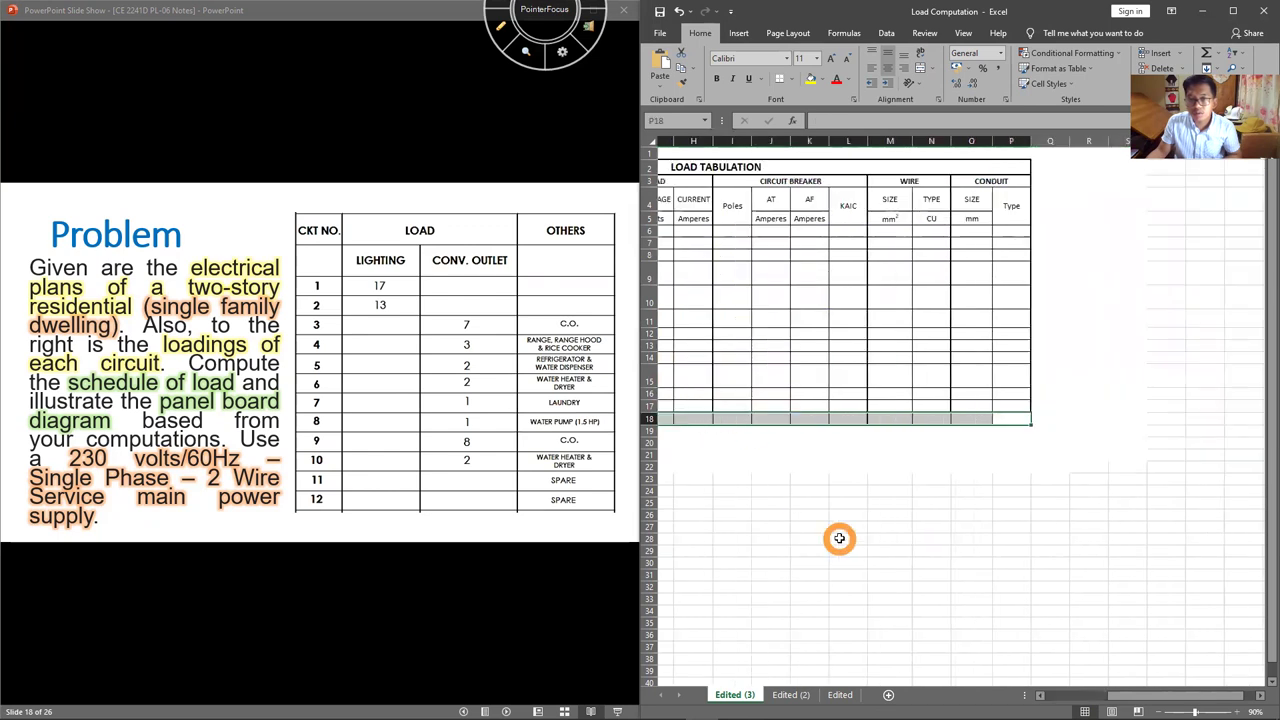
Step: Enlarge the worksheet to 140% zoom with the load table shown from its first columns
left_click_drag(1117, 694, 1057, 697)
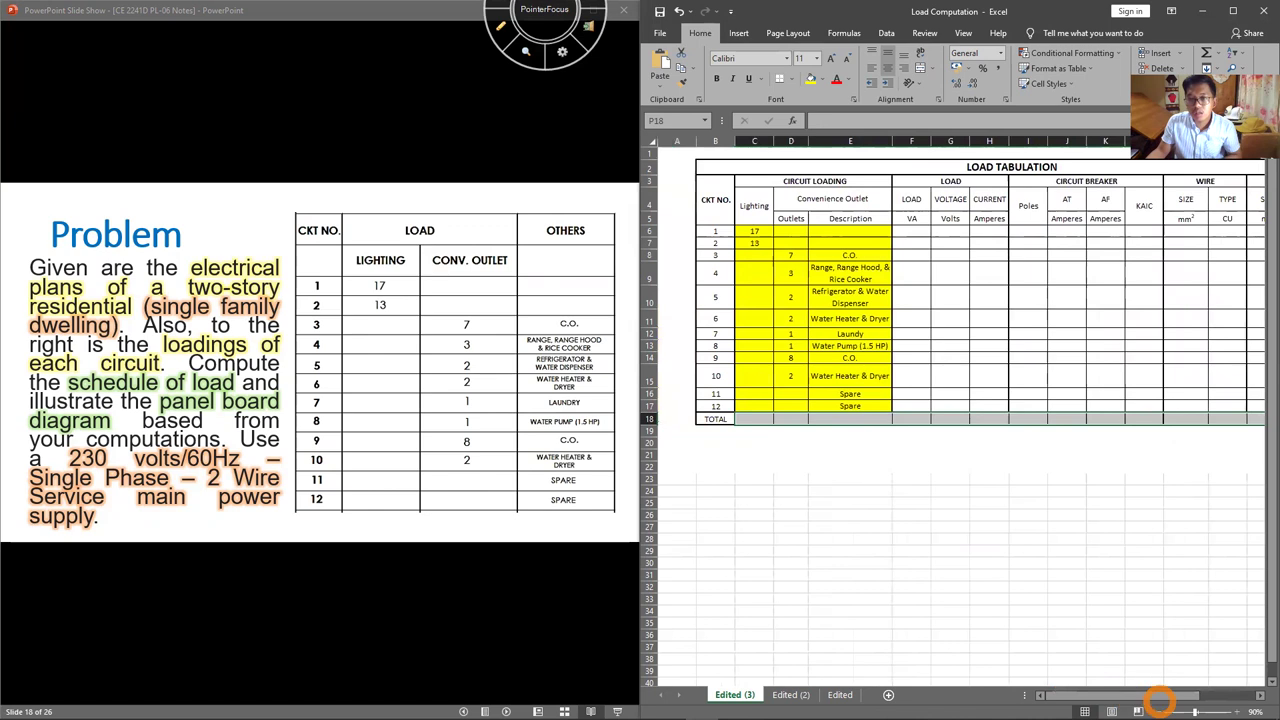
left_click(1238, 708)
left_click(1238, 708)
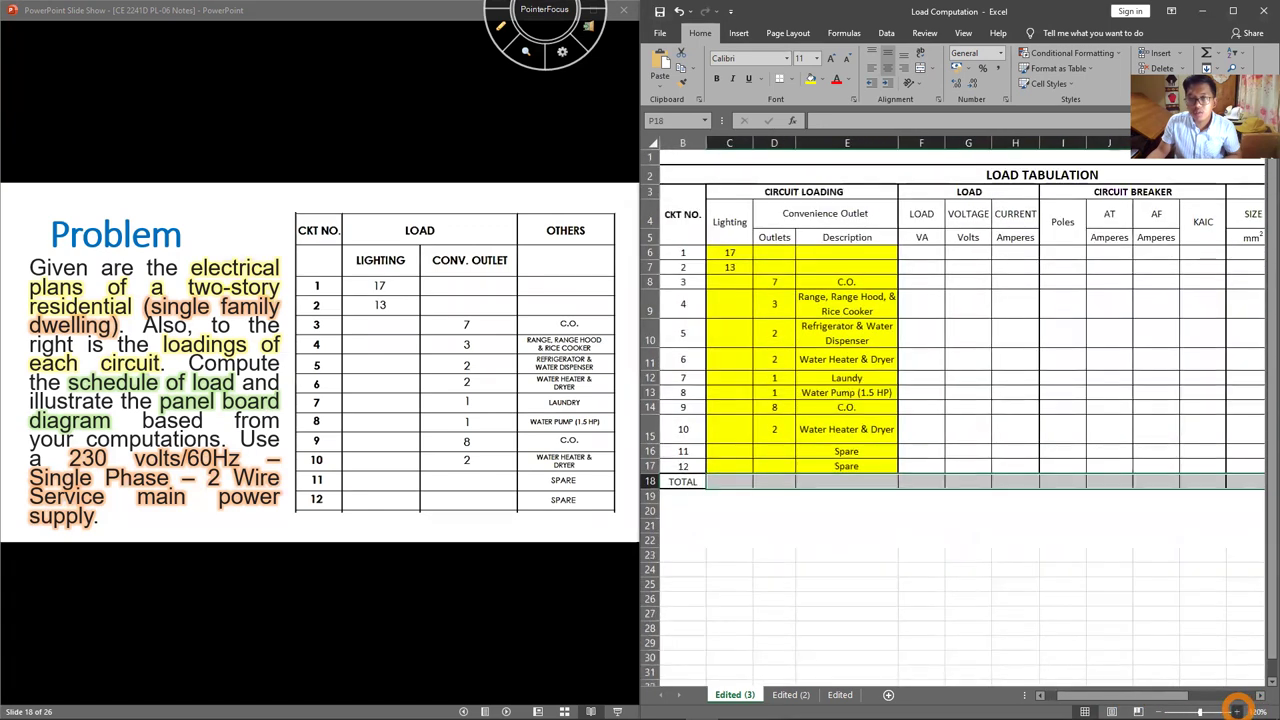
left_click(1238, 708)
left_click(1238, 708)
left_click_drag(1153, 692, 1096, 693)
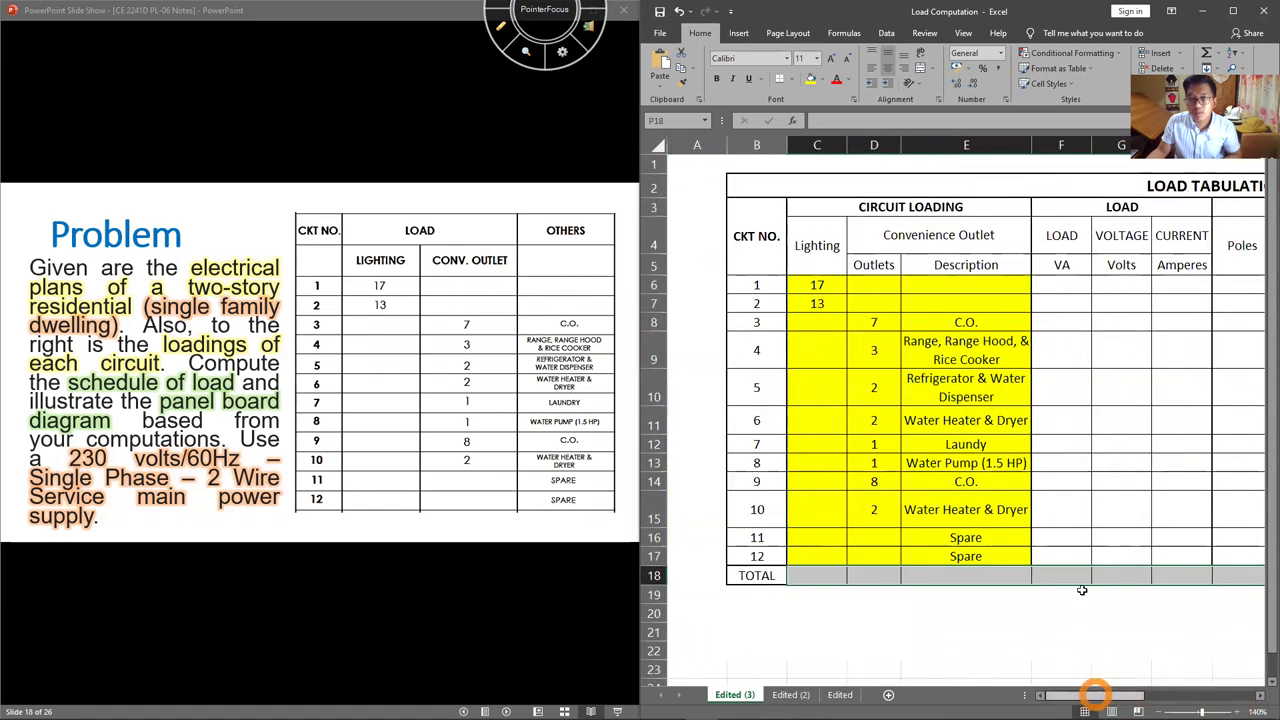
Step: Circle the circuit loading table on the slide and the LOAD heading in the worksheet with the pen, clearing each mark
left_click(501, 27)
left_click_drag(334, 491, 258, 335)
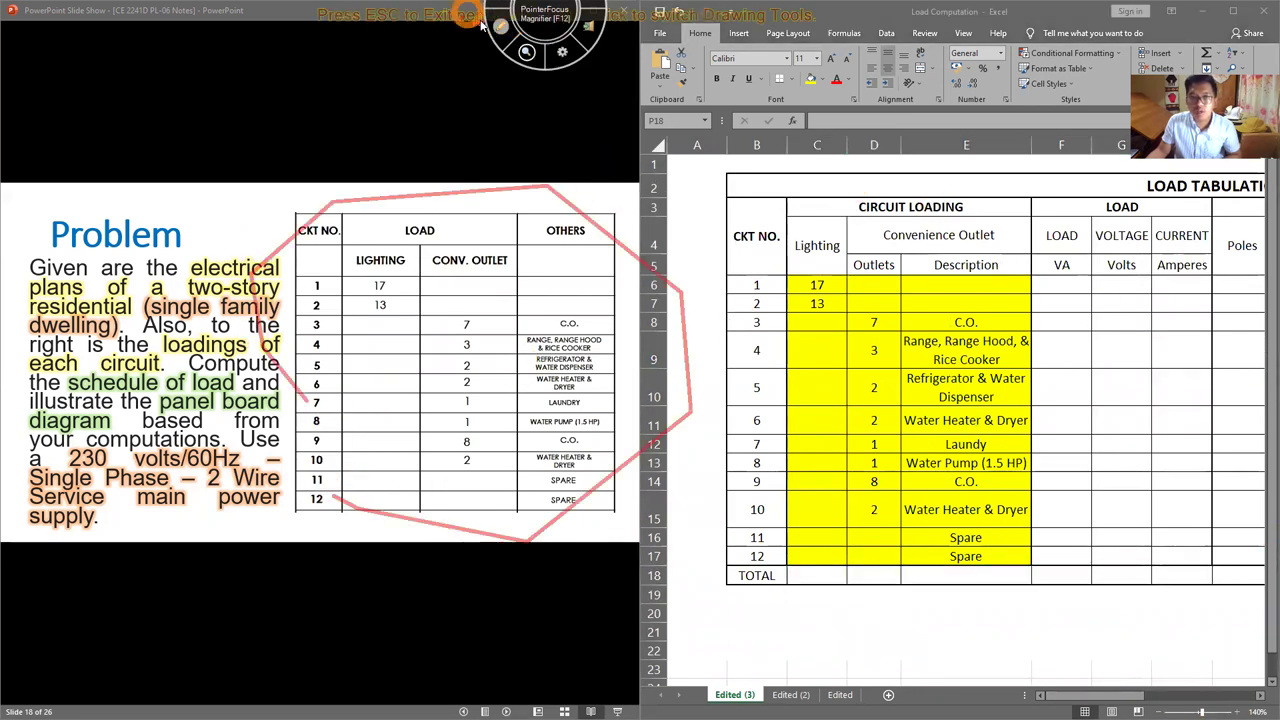
key("Escape")
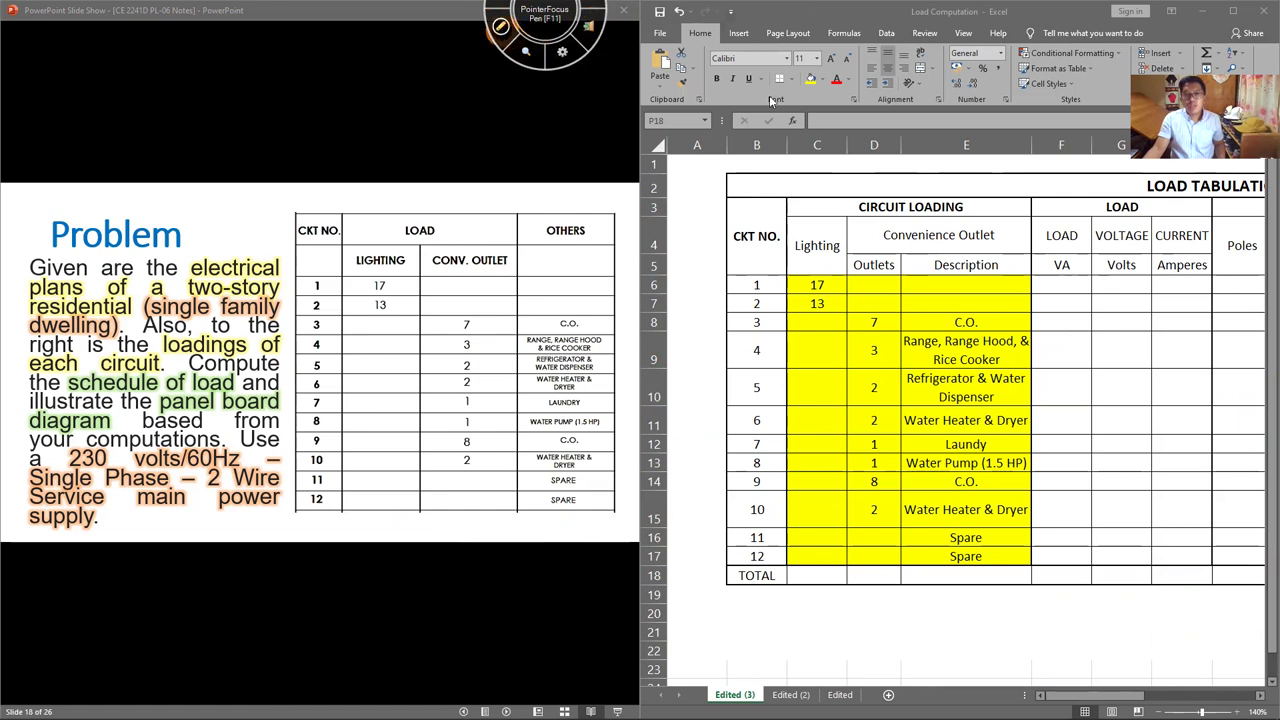
mouse_move(1063, 206)
left_mouse_down()
mouse_move(1160, 240)
mouse_move(1100, 245)
left_mouse_up()
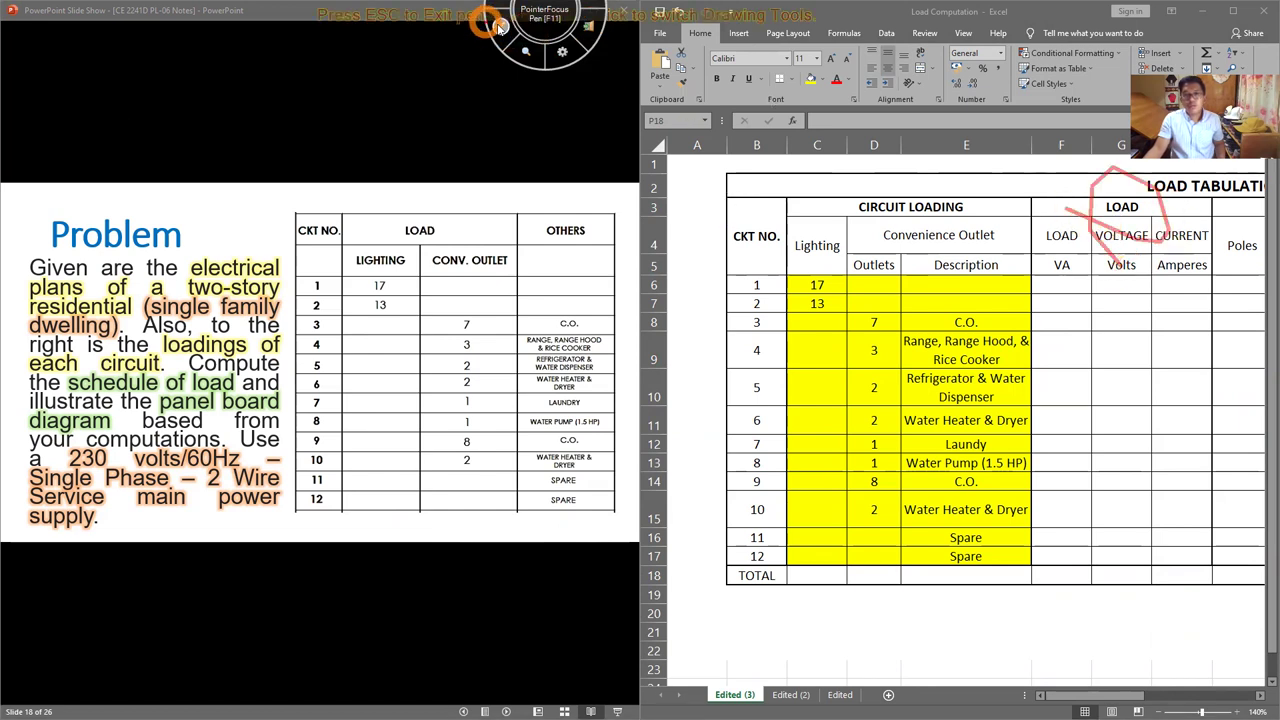
left_click(499, 27)
left_click(499, 27)
Step: Go back to slide 8, which lists the loading in watts/VA for each appliance or device
key("Left")
key("Left")
key("Left")
key("Left")
key("Left")
key("Left")
key("Left")
key("Left")
key("Left")
key("Left")
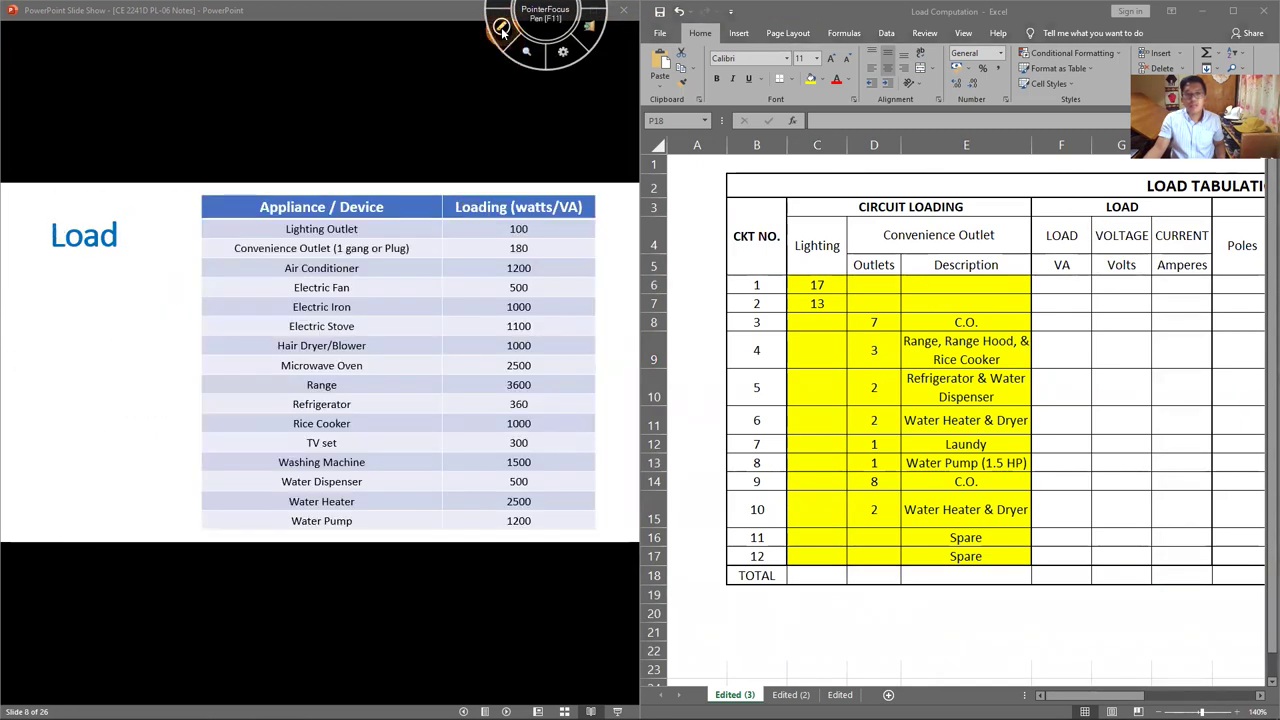
Step: Circle the Load title on the slide with the pen and clear the mark
key("F11")
mouse_move(52, 283)
left_mouse_down()
mouse_move(17, 231)
mouse_move(45, 310)
left_mouse_up()
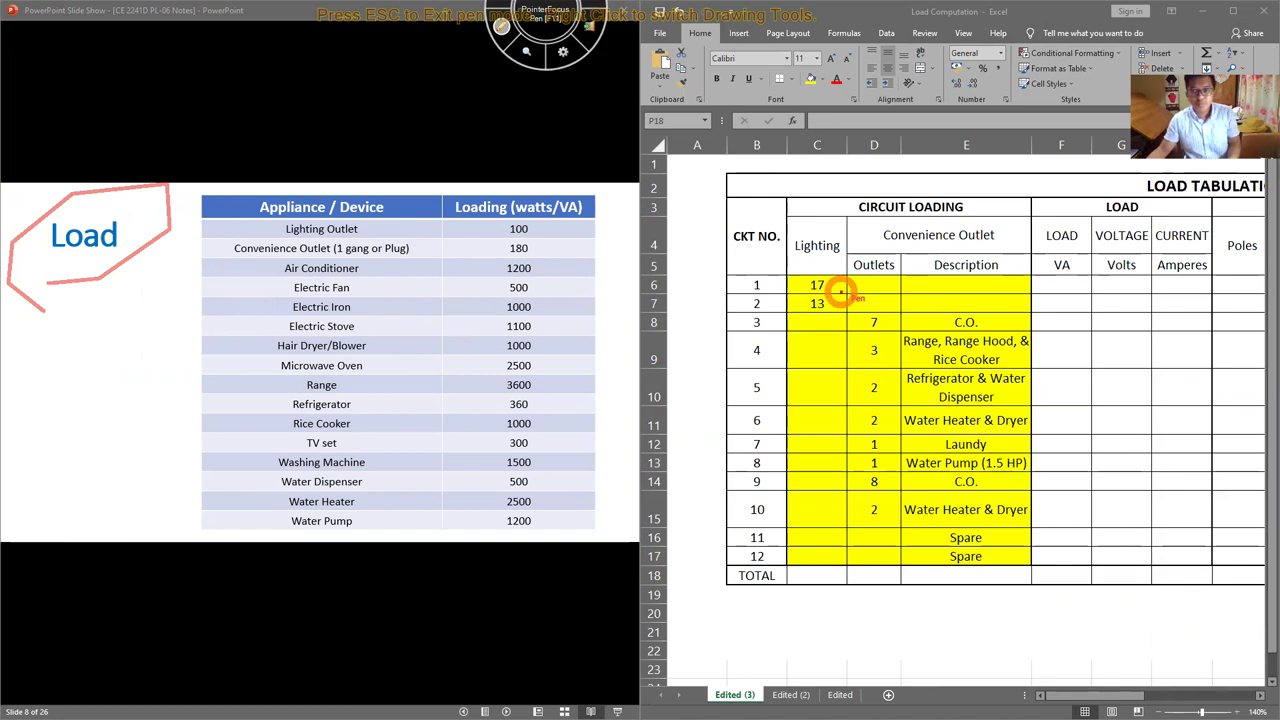
key("Escape")
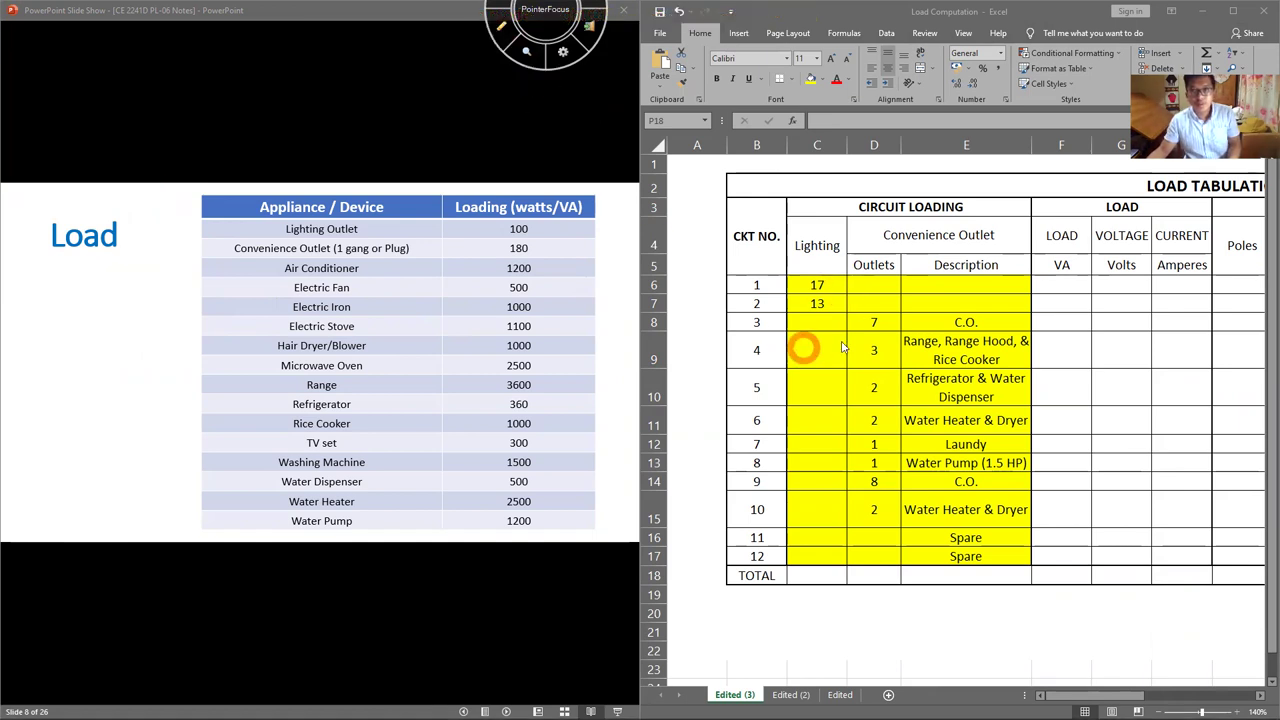
Step: Enter the lighting loads in the LOAD VA column: 1700 for circuit 1 and 1300 for circuit 2
left_click(1075, 288)
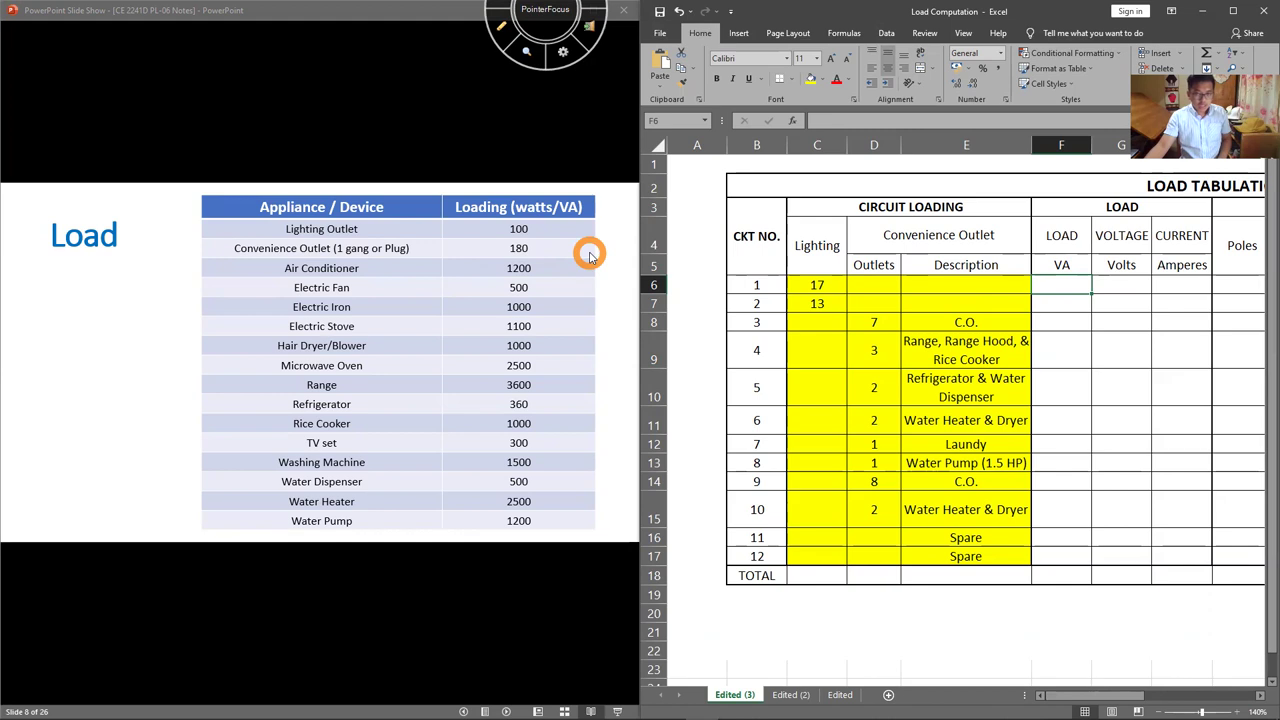
type("170")
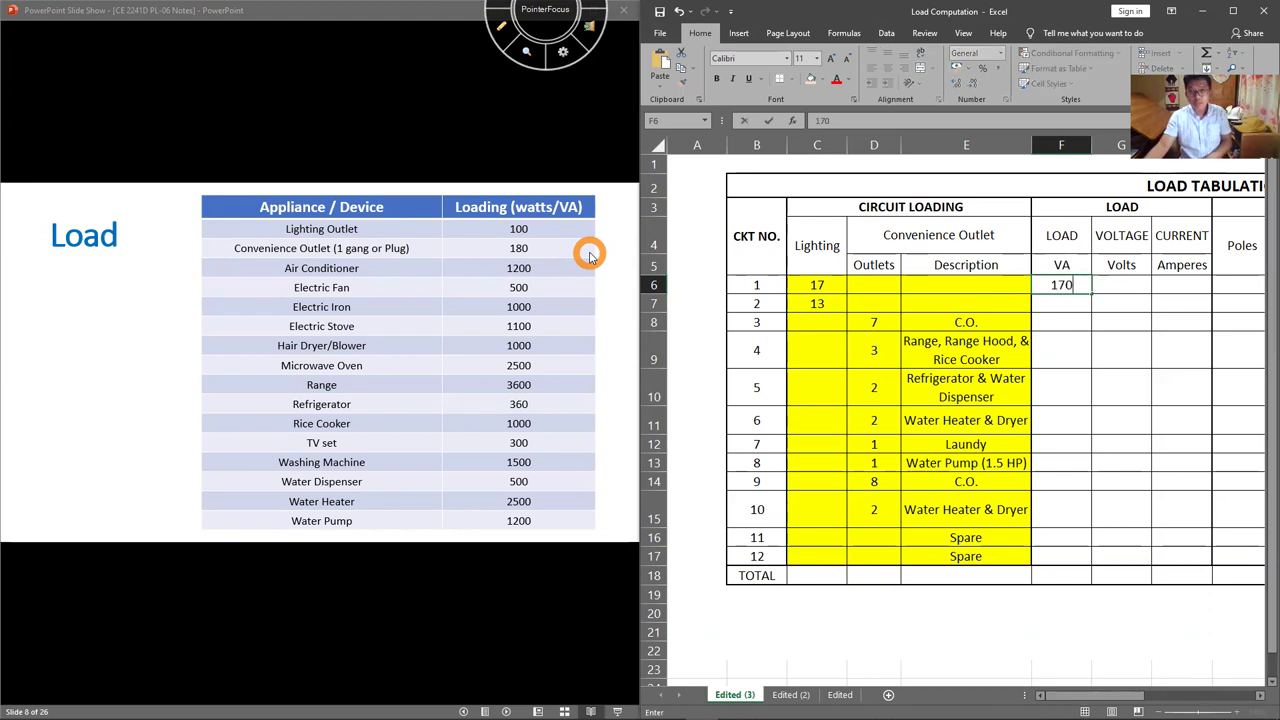
type("0")
key("Return")
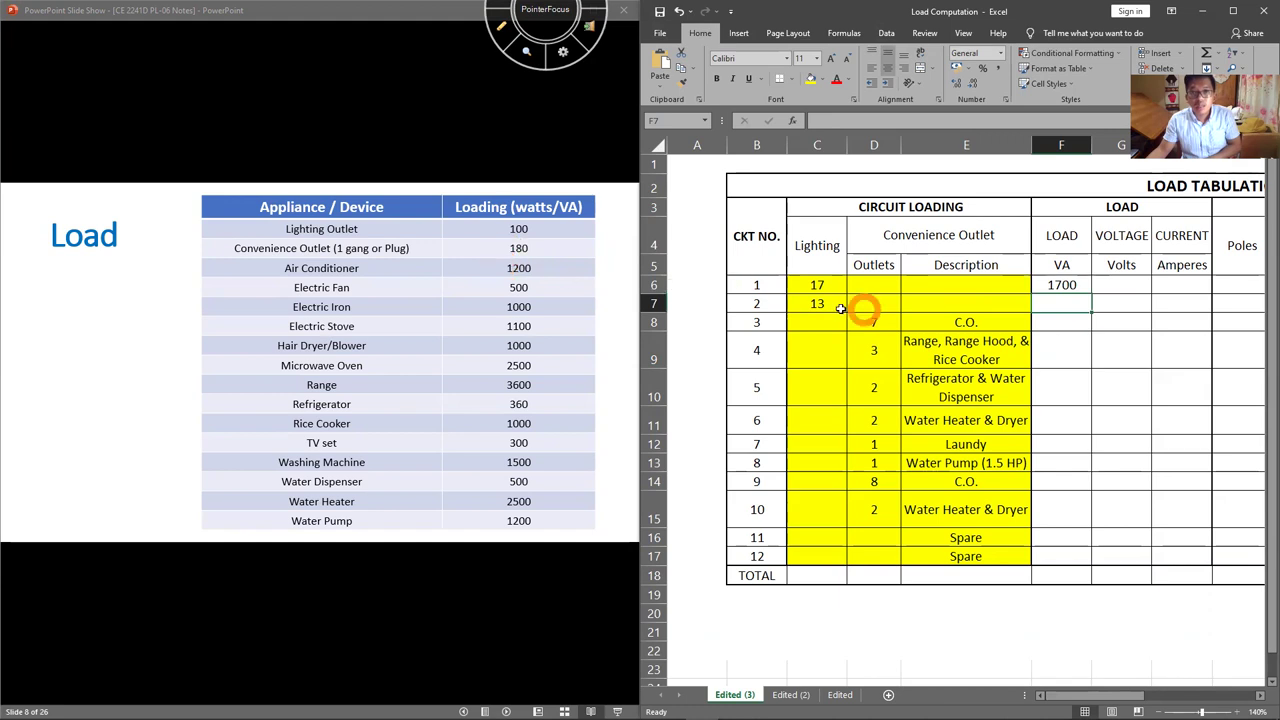
type("1300")
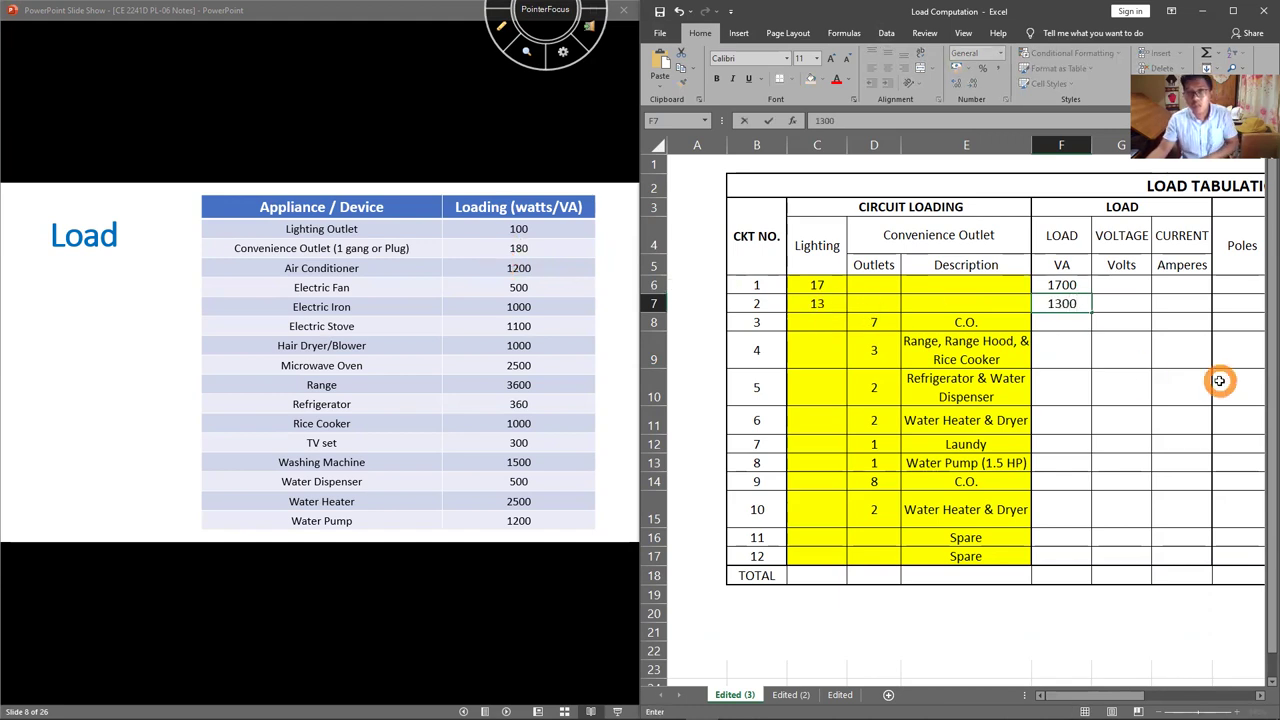
key("Return")
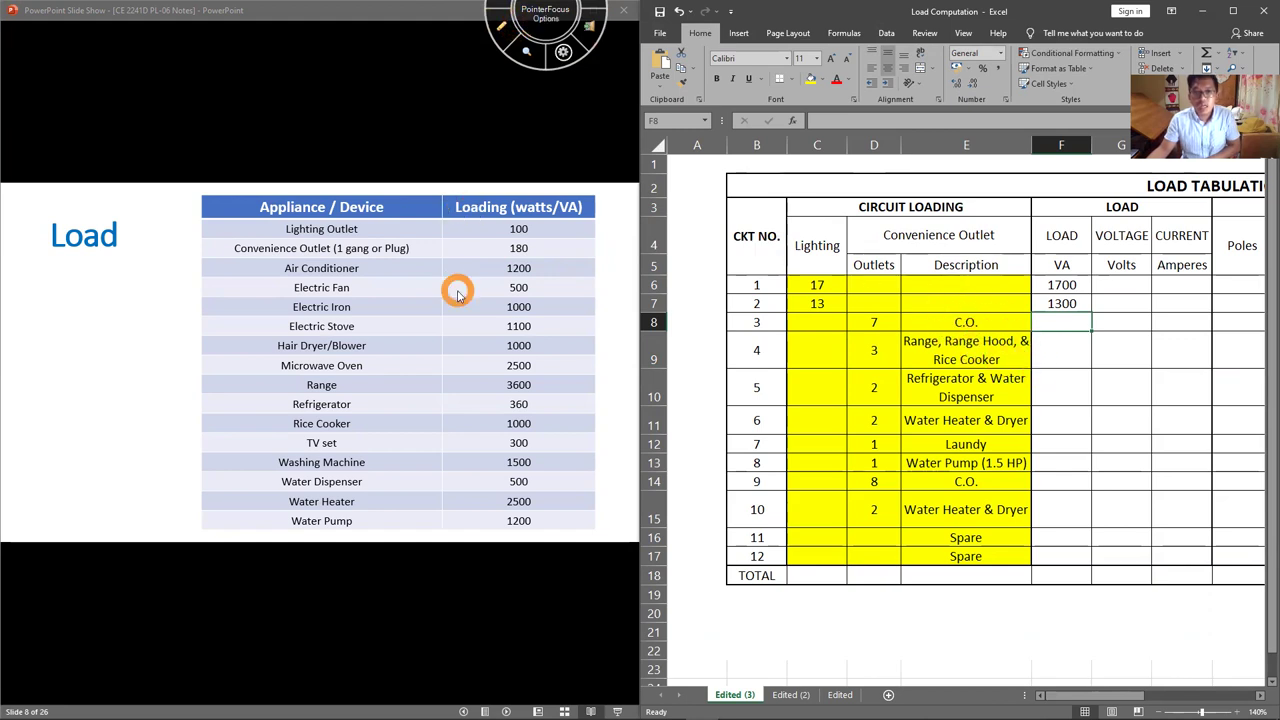
Step: Go to slide 22 with the Power Lay-out Symbols, circle the duplex convenience outlet description with the pen and clear the mark
scroll(562, 330, "down", 10)
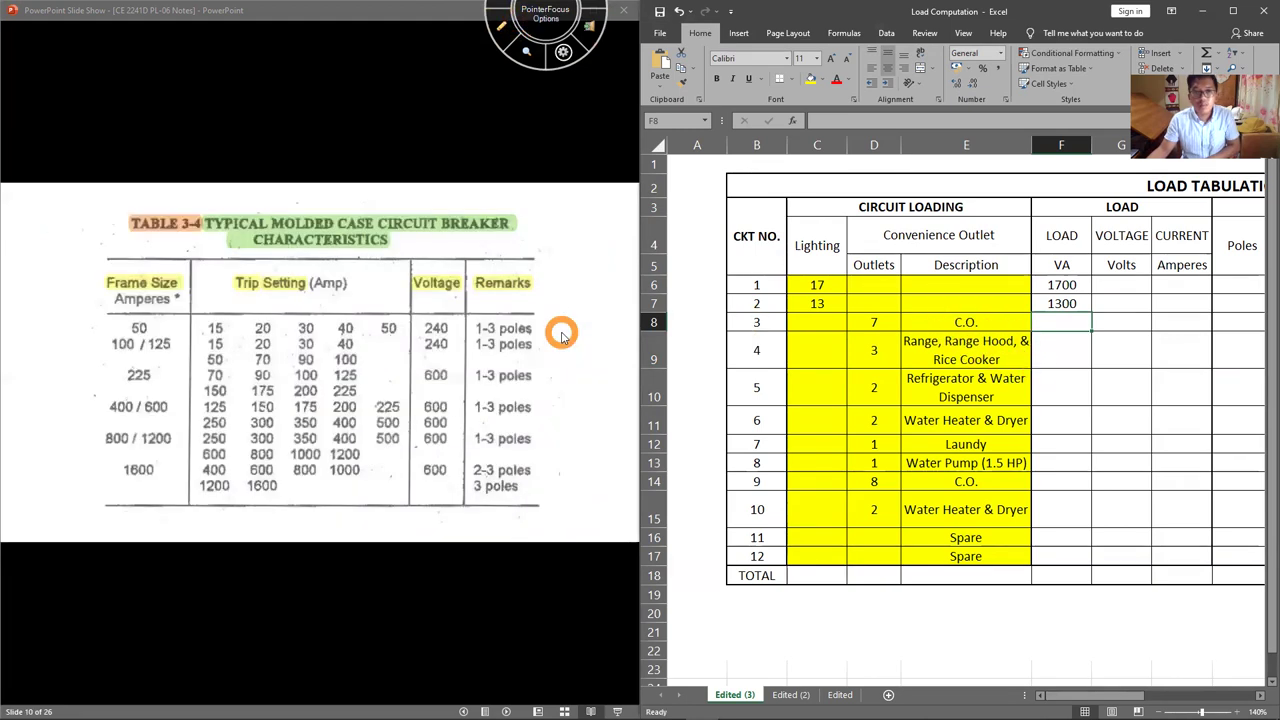
scroll(562, 333, "down", 4)
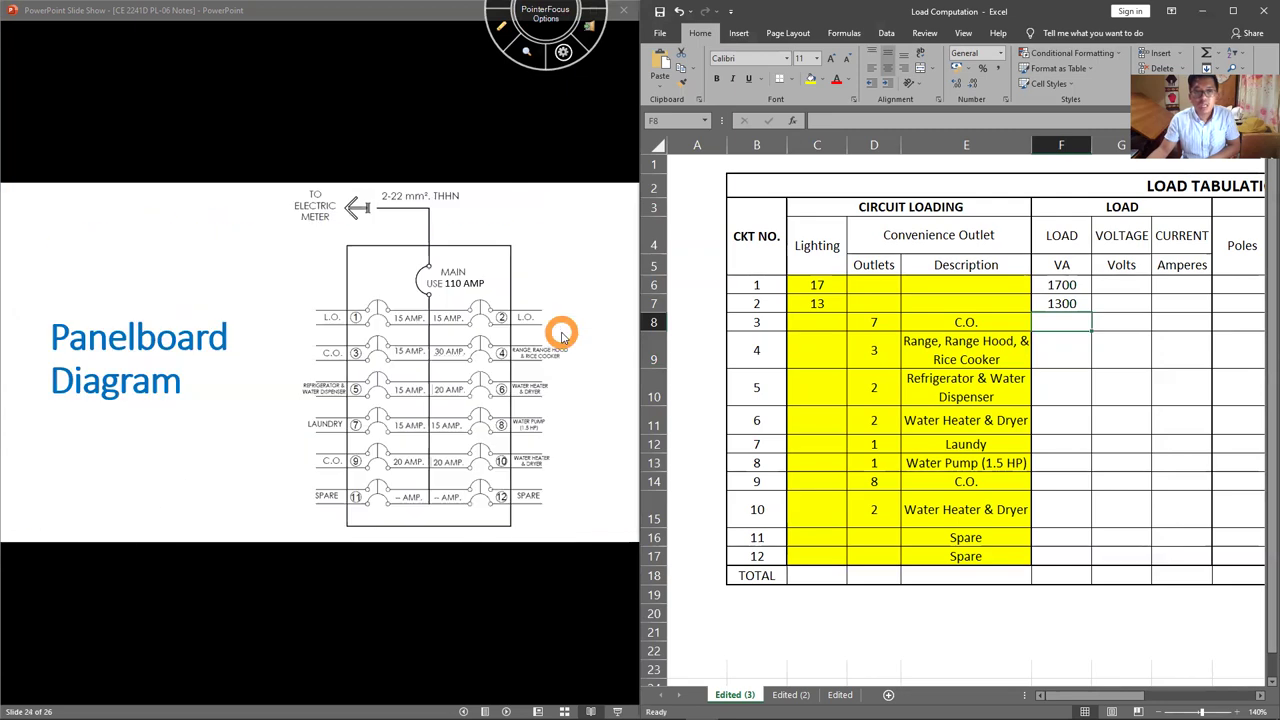
left_click(501, 27)
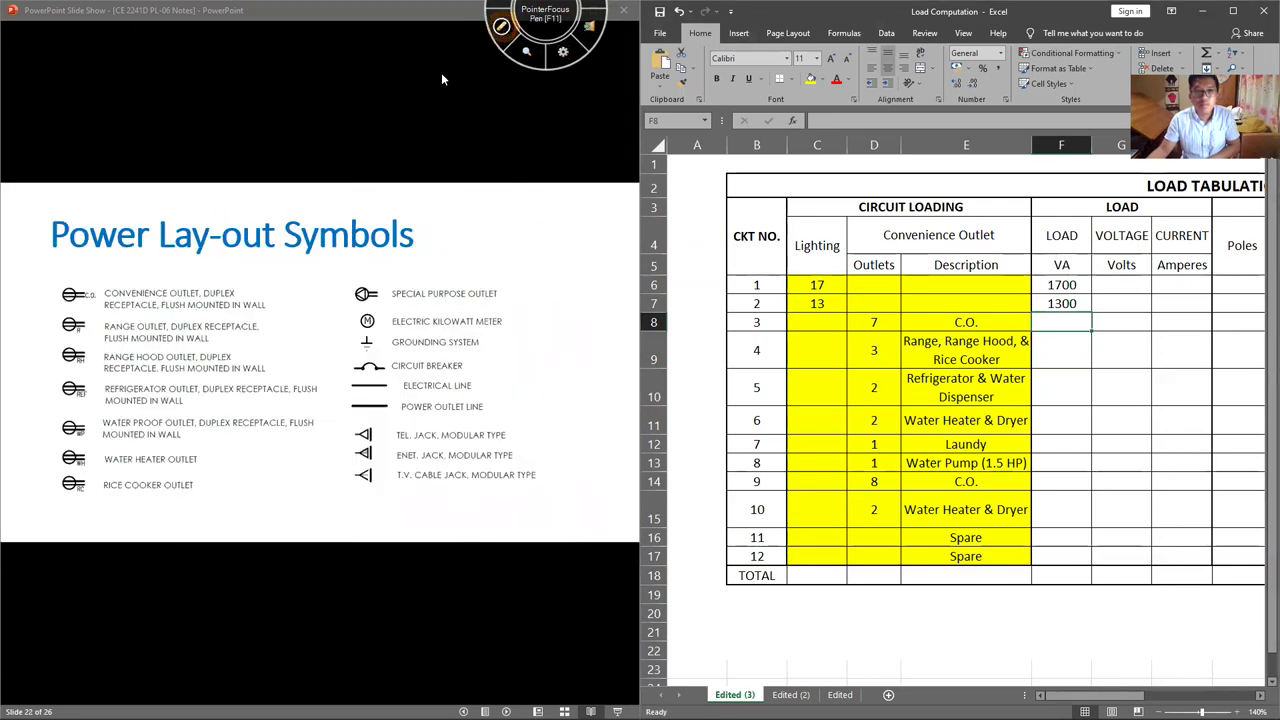
left_click_drag(255, 285, 252, 283)
left_click(501, 27)
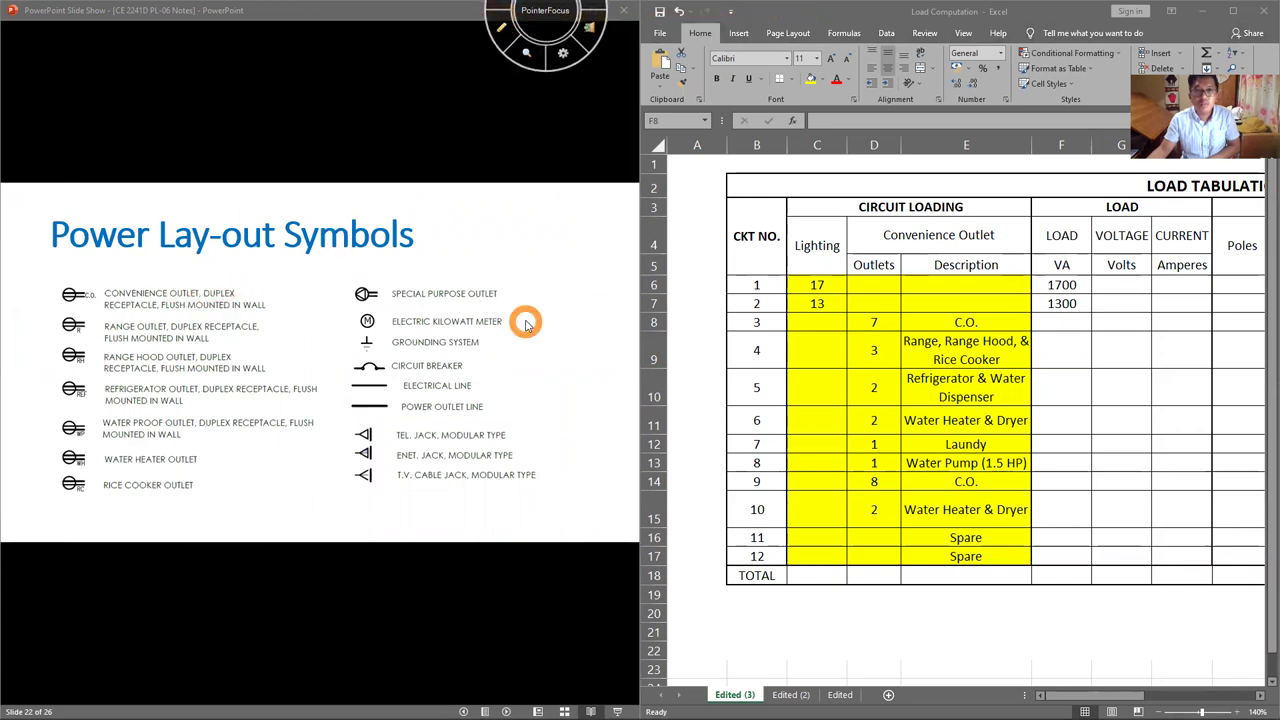
Step: Return from the layout symbols to slide 8 with the loading in watts/VA per appliance or device
key("Left")
key("Left")
key("Left")
key("Left")
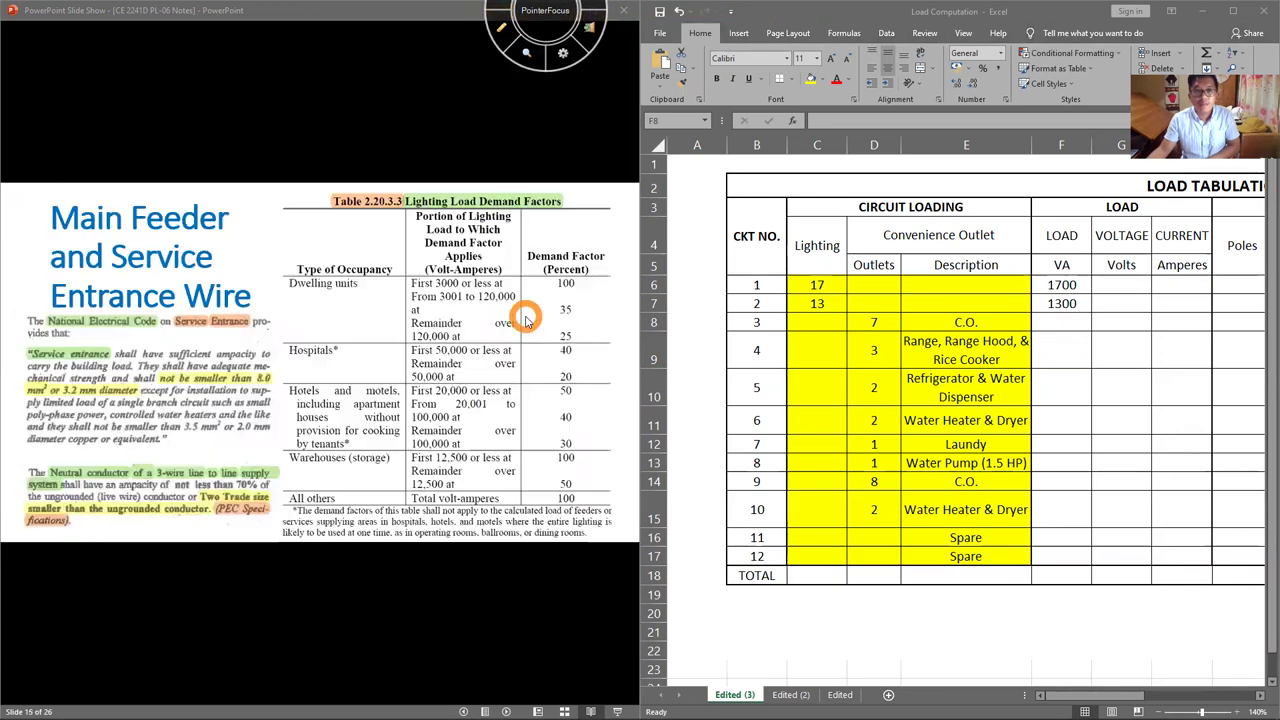
key("Left")
key("Left")
key("Left")
key("Left")
key("Left")
key("Left")
key("Left")
key("Left")
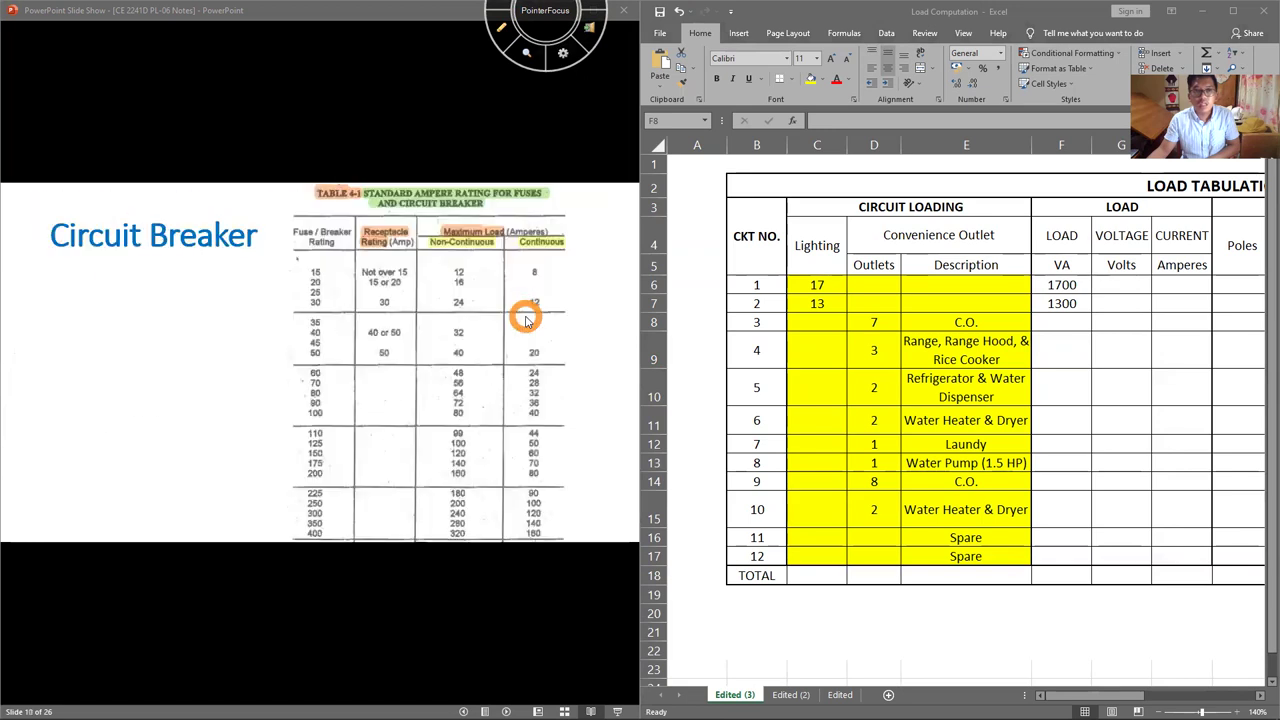
key("Left")
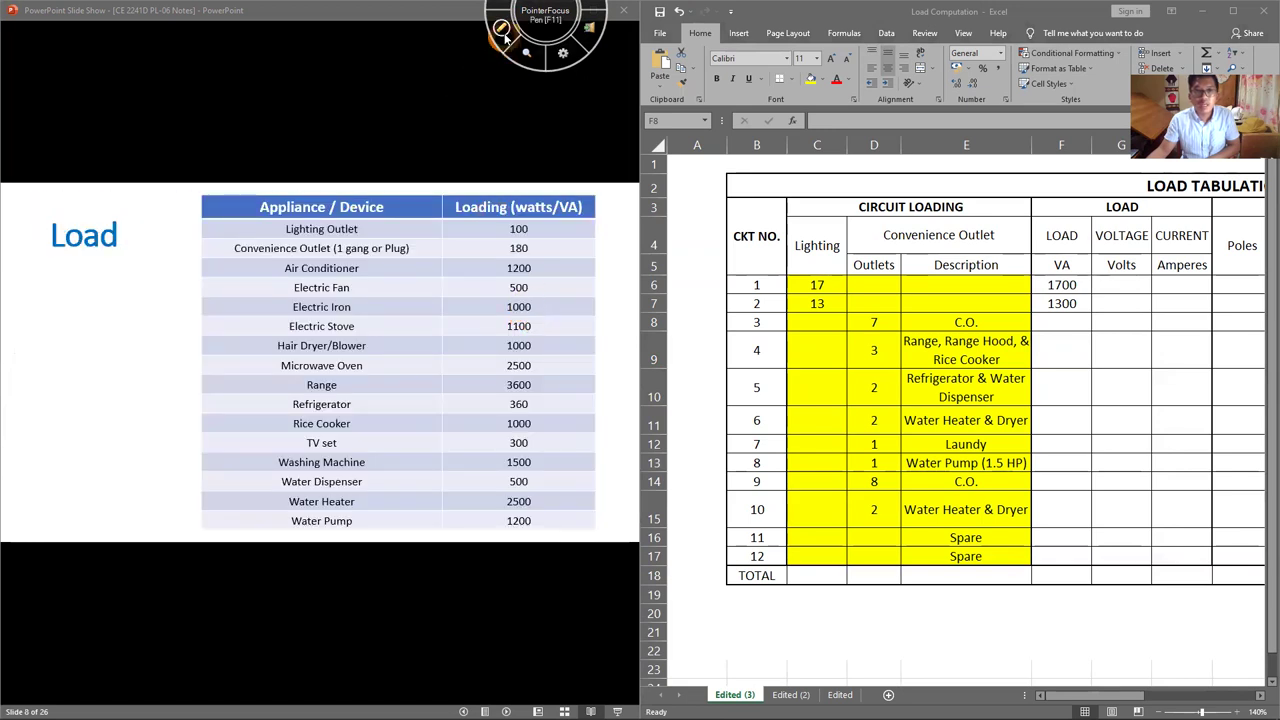
Step: Circle "1 gang or Plug" and its 180 loading in the Convenience Outlet row with the pen, clearing the marks
key("F11")
mouse_move(340, 258)
left_mouse_down()
mouse_move(403, 246)
mouse_move(343, 260)
mouse_move(403, 260)
mouse_move(386, 276)
left_mouse_up()
mouse_move(493, 273)
left_mouse_down()
mouse_move(489, 249)
mouse_move(526, 240)
mouse_move(550, 262)
left_mouse_up()
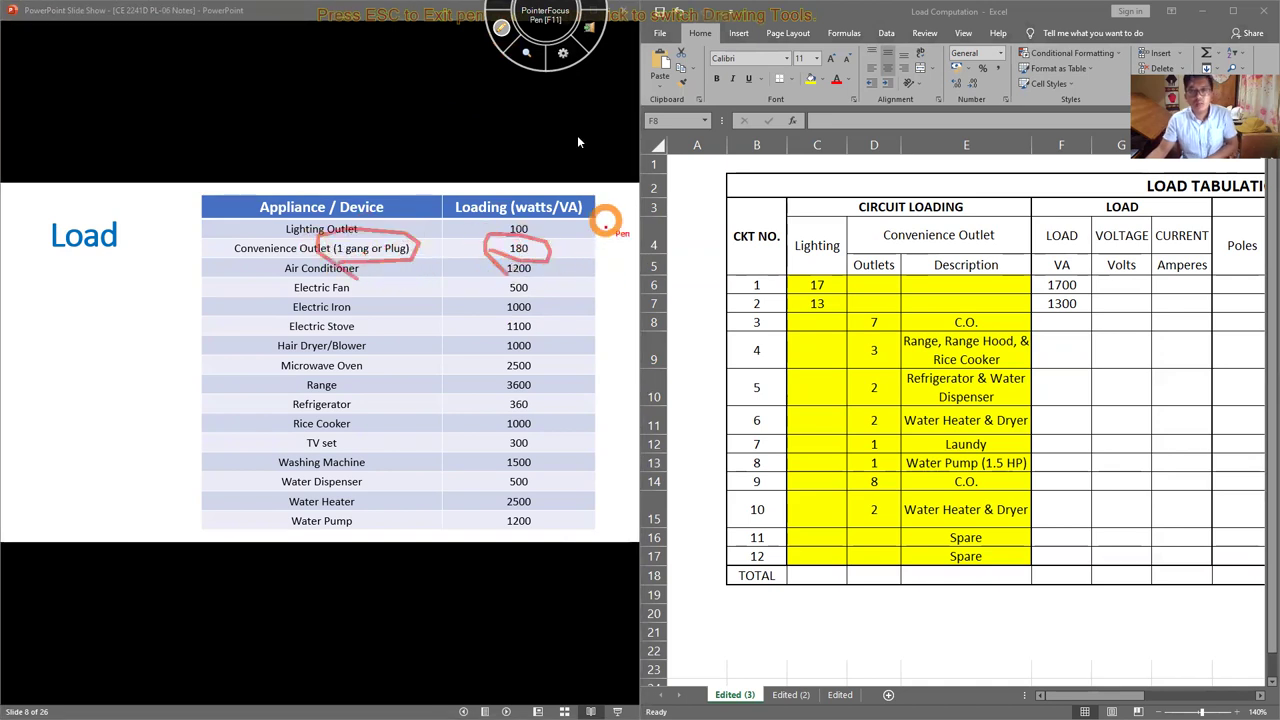
key("Escape")
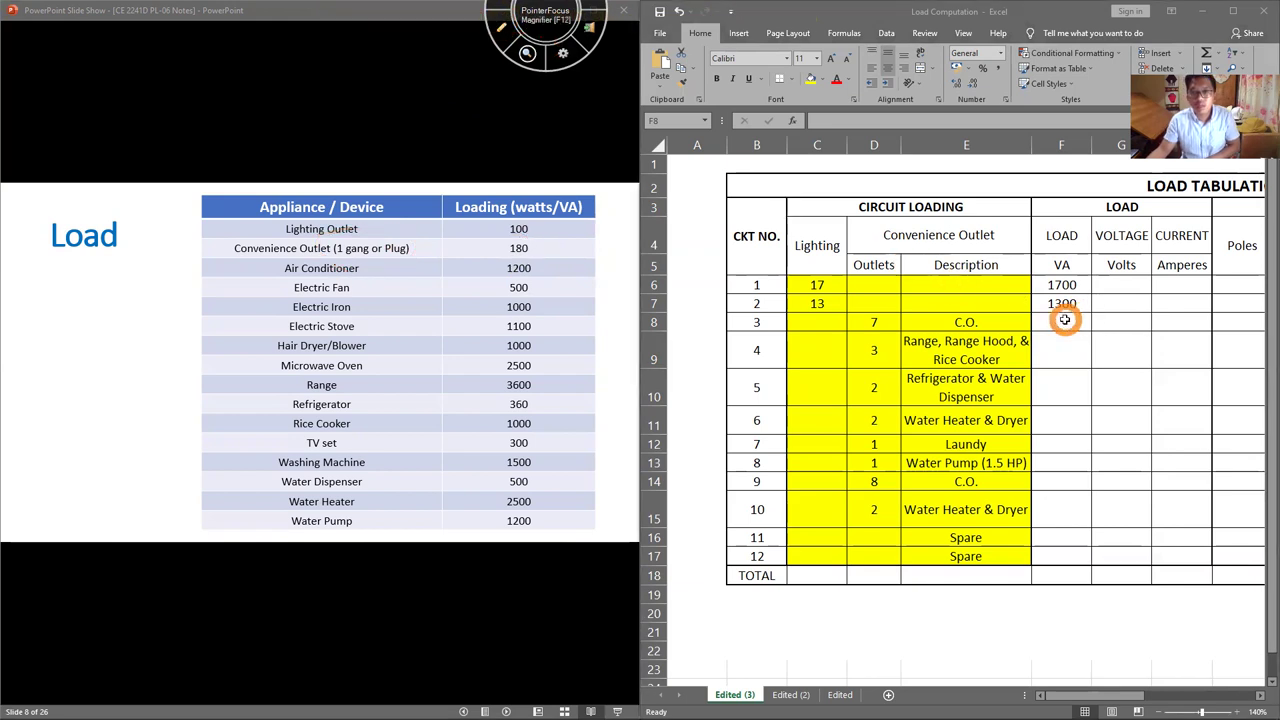
Step: Enter the formula =D8*360 in the LOAD VA cell of circuit 3 for the convenience outlets
left_click(1058, 318)
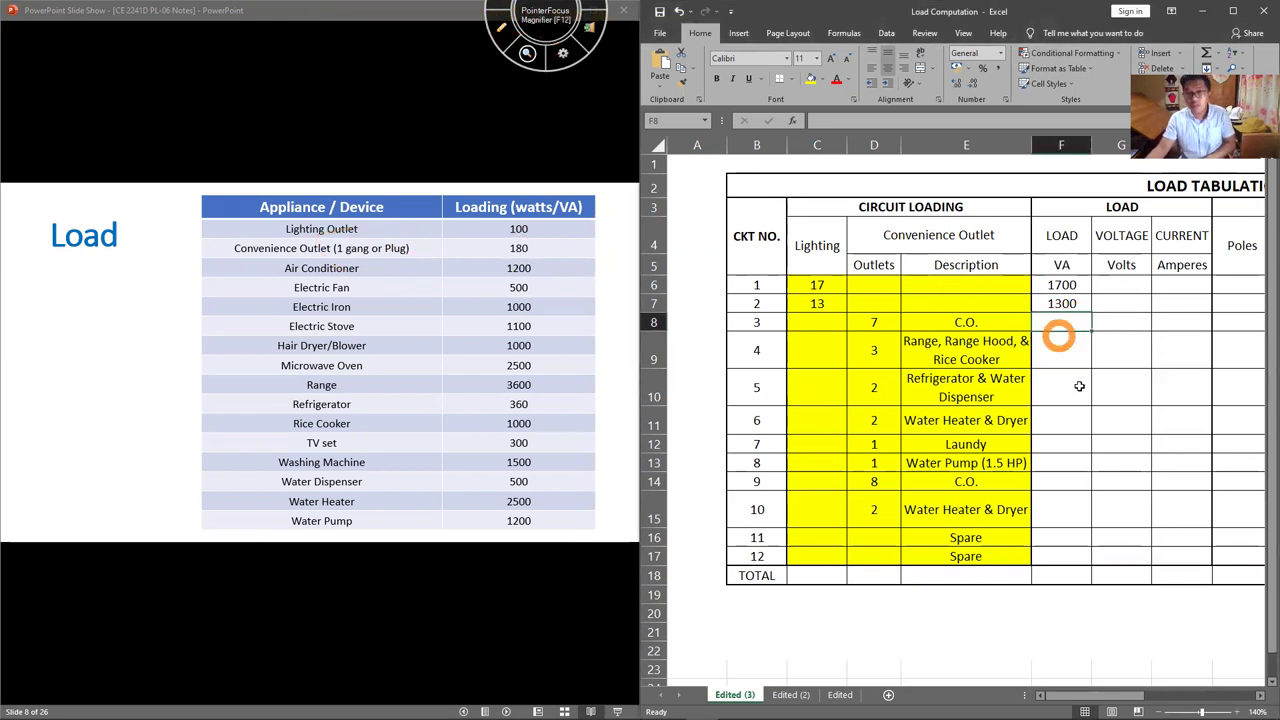
type("=")
left_click(874, 325)
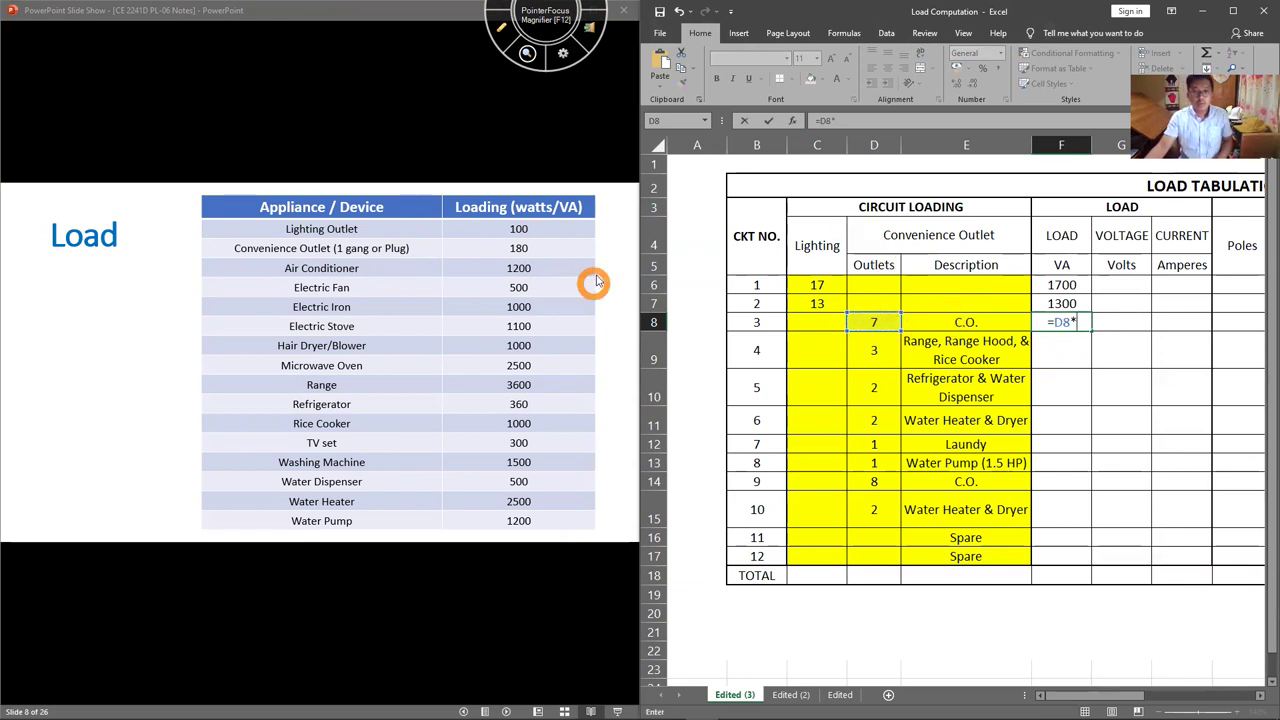
type("*360")
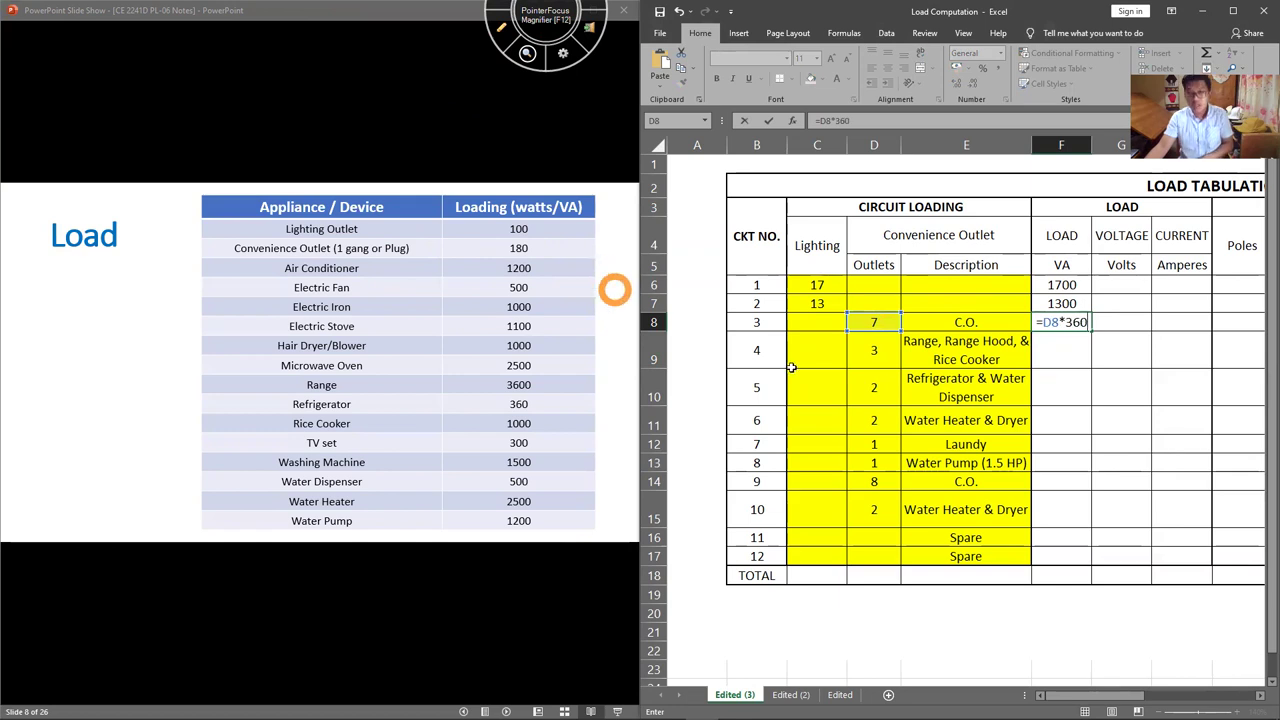
key("Return")
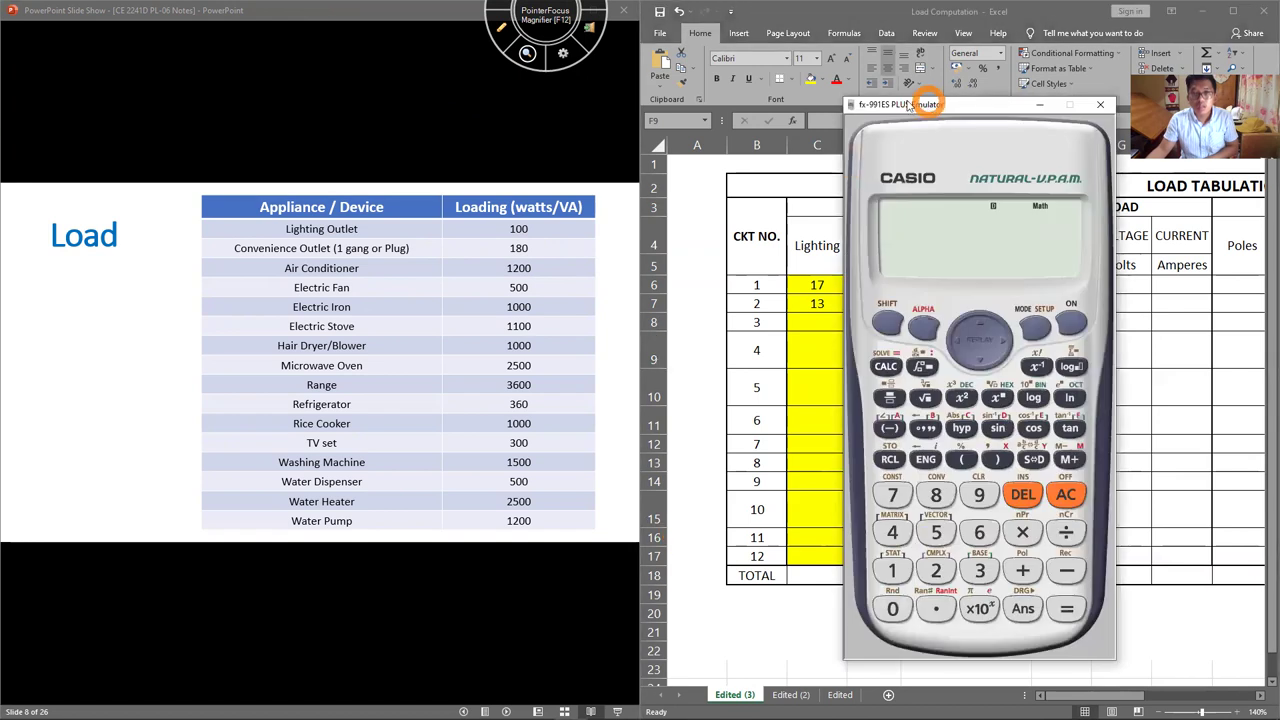
Step: Move the calculator emulator clear of the loading values, compute 7×360 on it and minimize it
left_click_drag(908, 104, 476, 106)
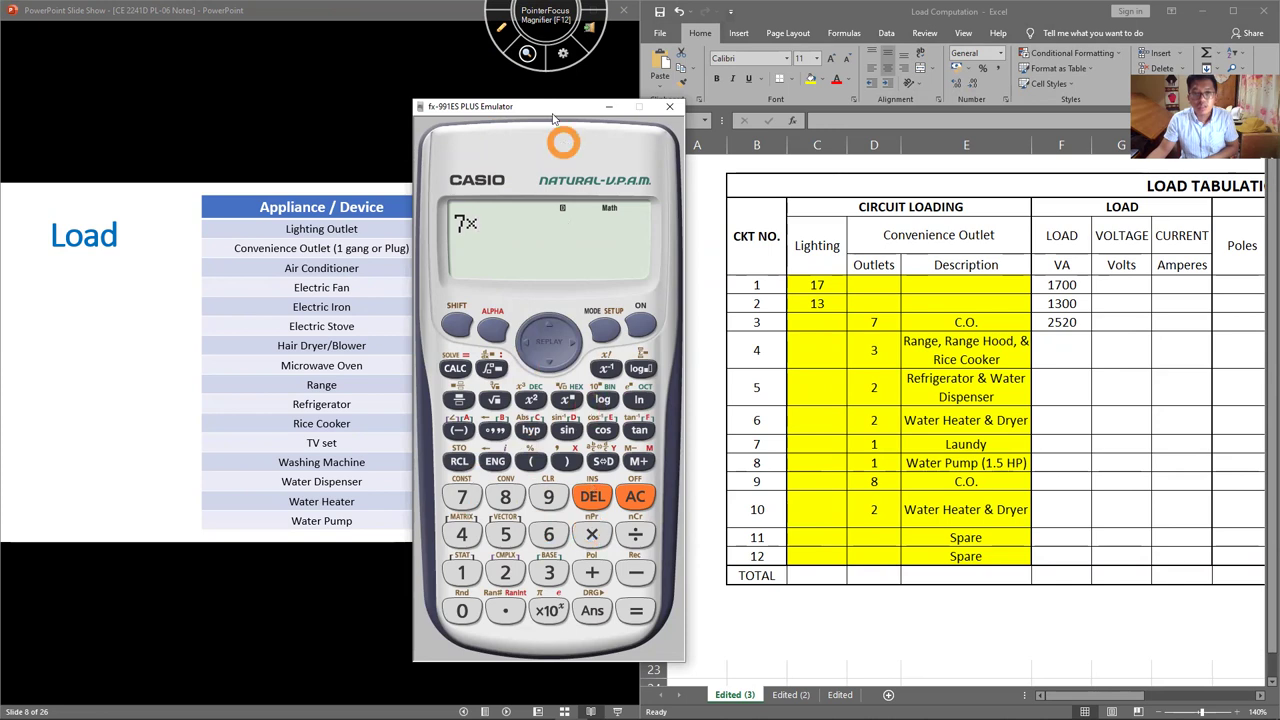
left_click_drag(585, 108, 601, 111)
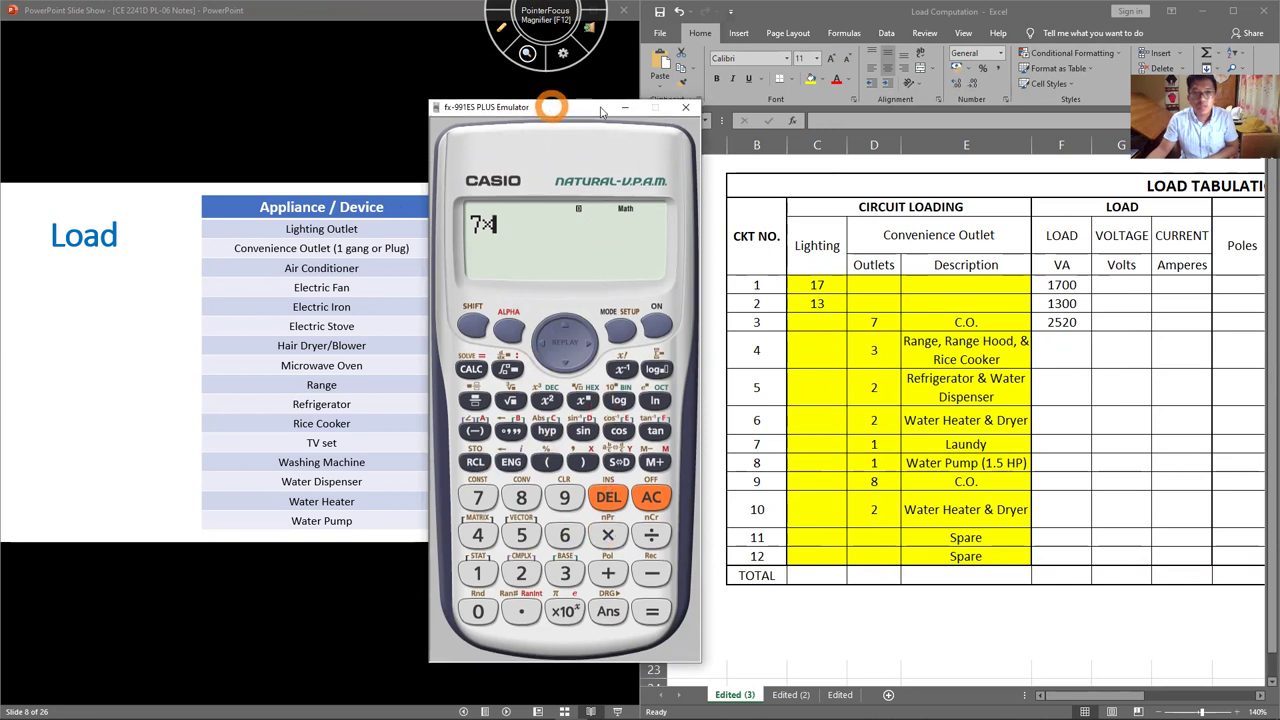
left_click_drag(551, 106, 123, 106)
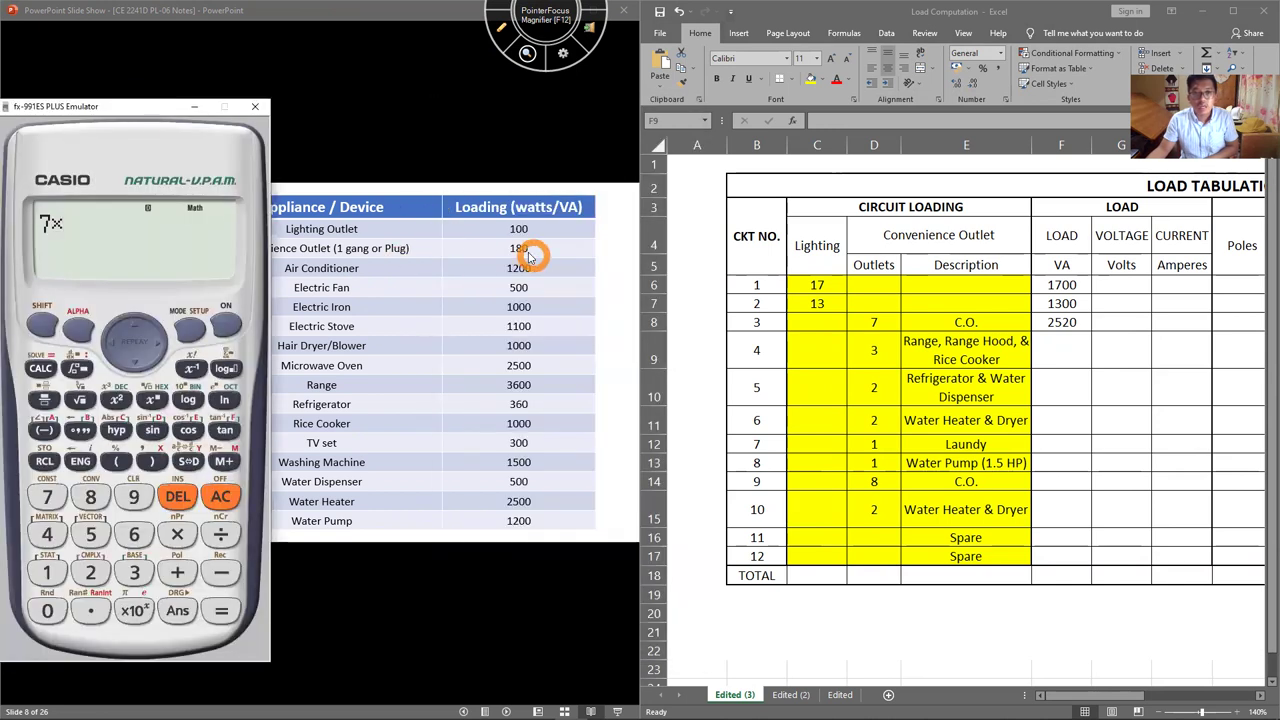
left_click(150, 588)
left_click(132, 540)
left_click(48, 608)
left_click(220, 606)
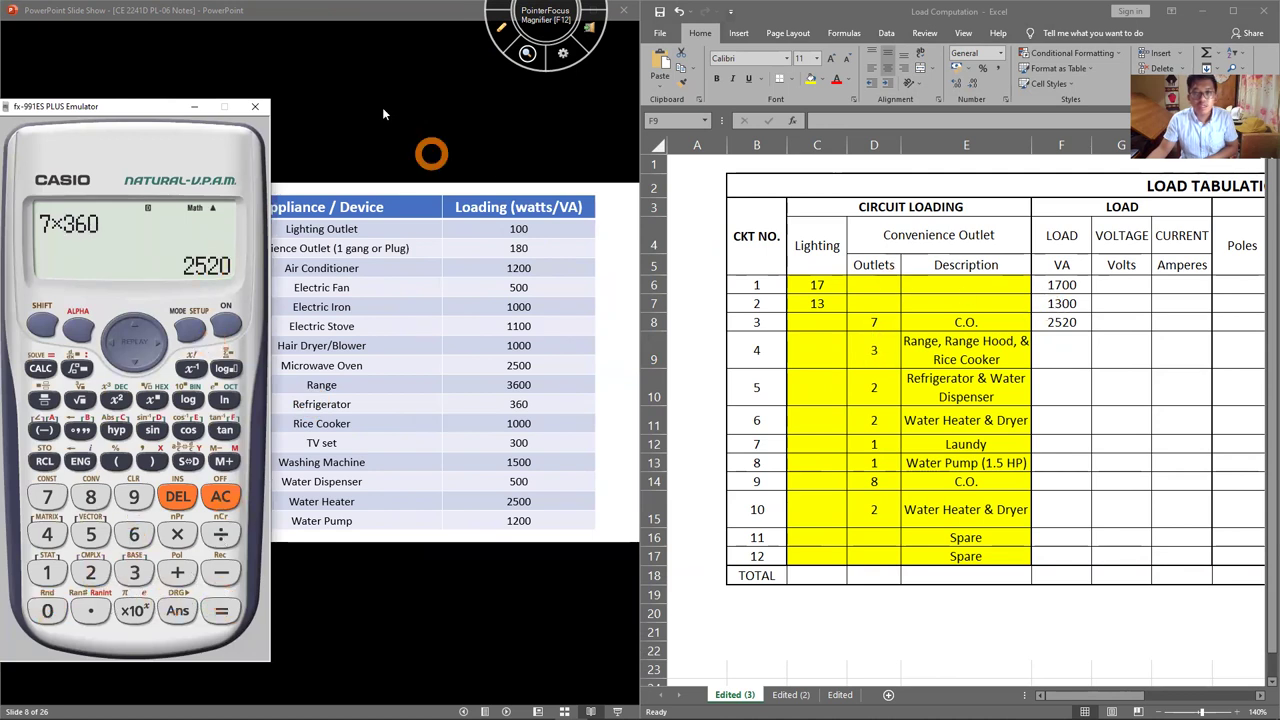
left_click(190, 106)
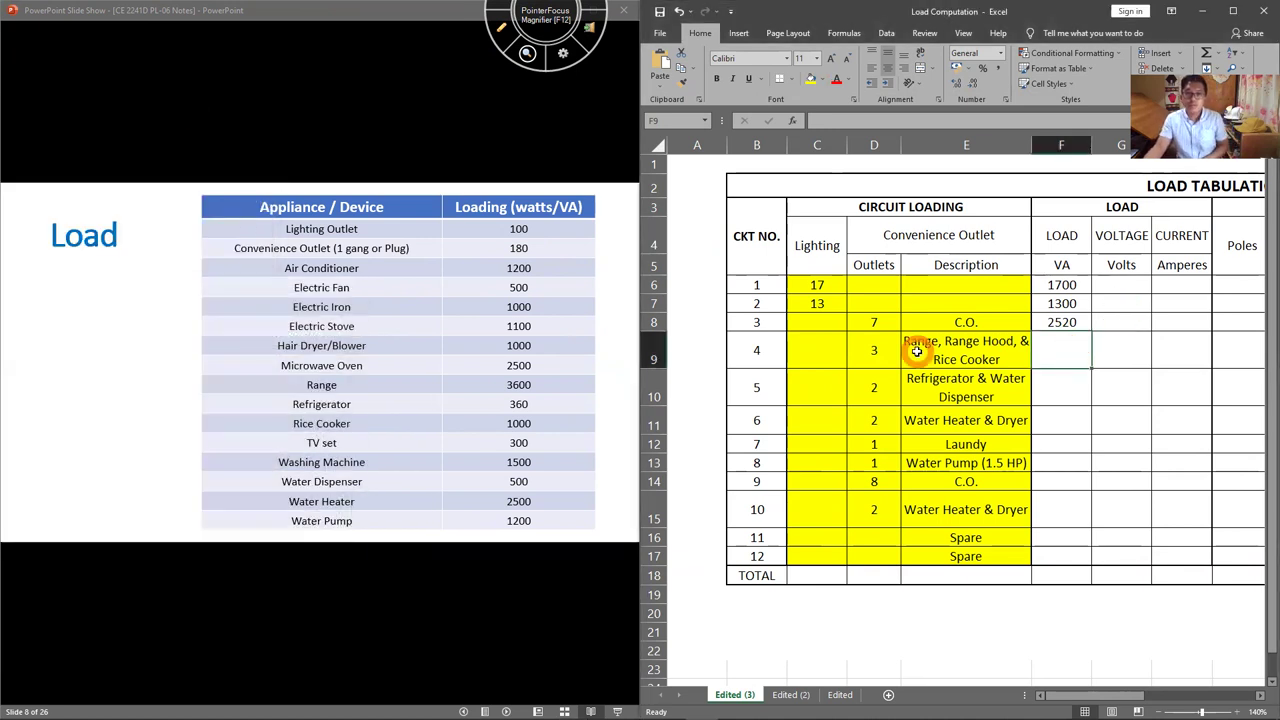
Step: Mark the range and rice cooker loadings with the pen, clear the marks, and enter 4600 as the LOAD VA of circuit 4
left_click(508, 30)
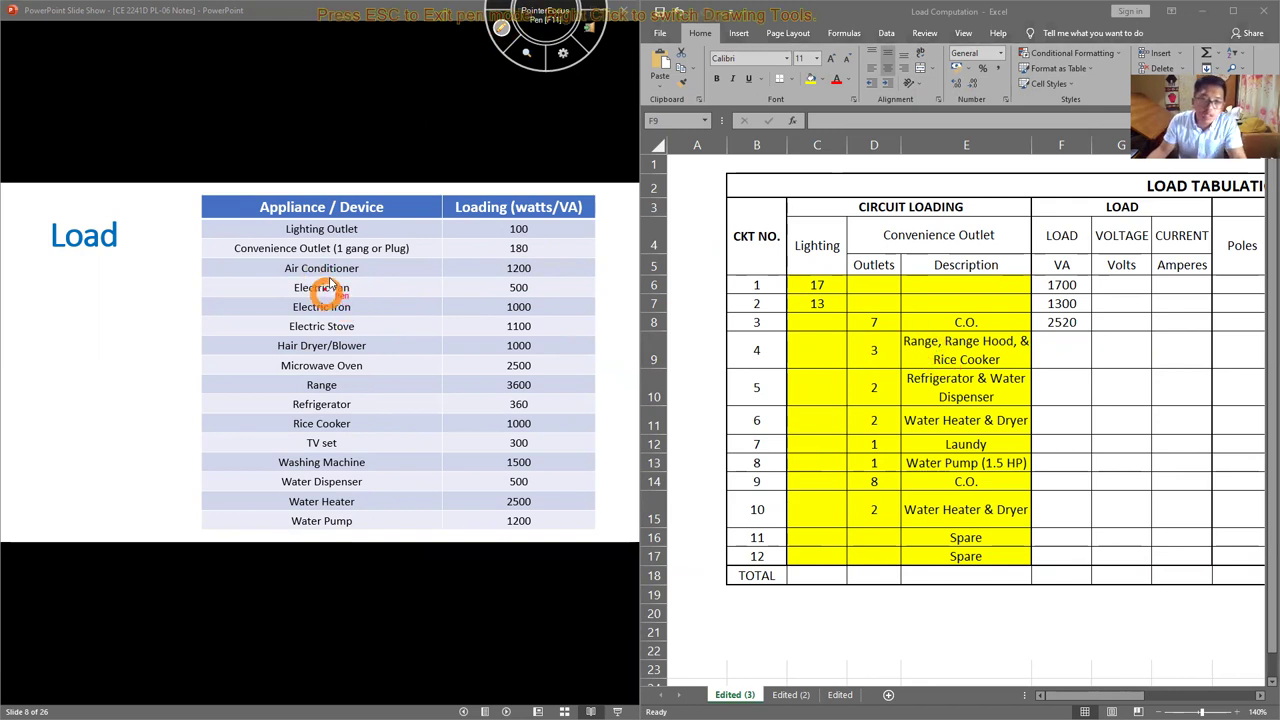
mouse_move(302, 391)
left_mouse_down()
mouse_move(345, 378)
mouse_move(300, 395)
mouse_move(490, 390)
left_mouse_up()
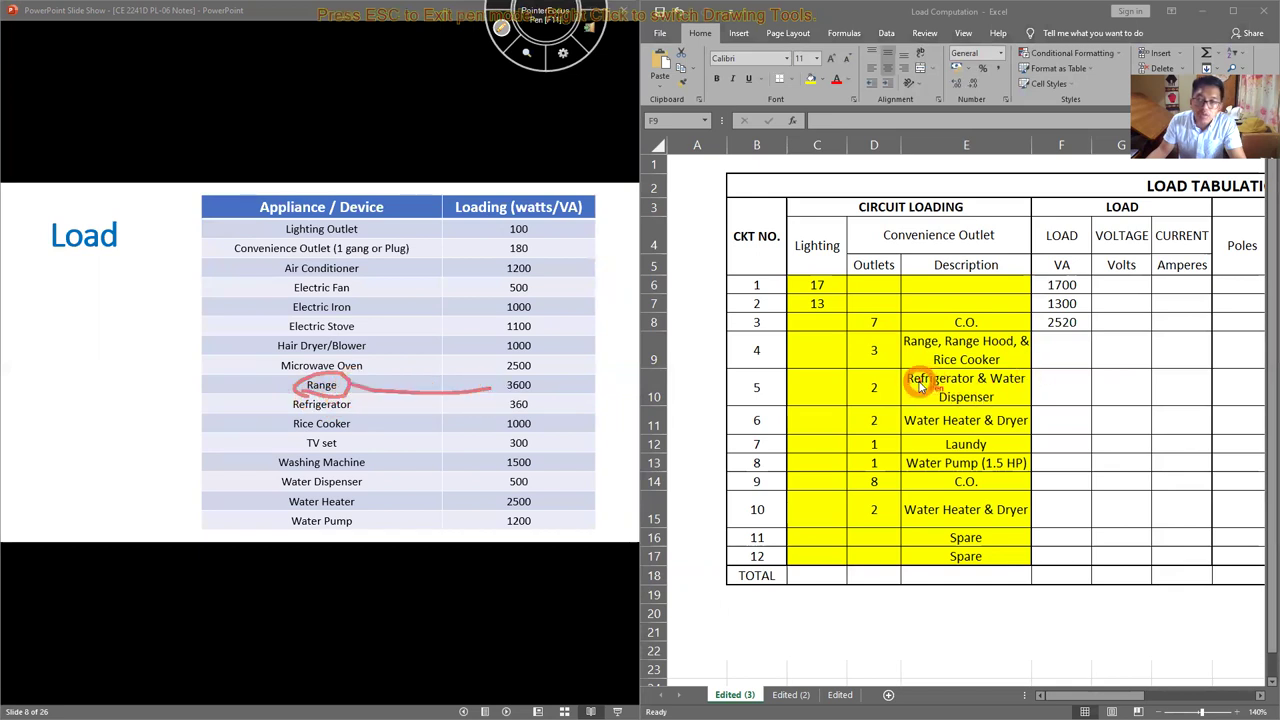
mouse_move(915, 348)
left_mouse_down()
mouse_move(1020, 342)
mouse_move(938, 333)
left_mouse_up()
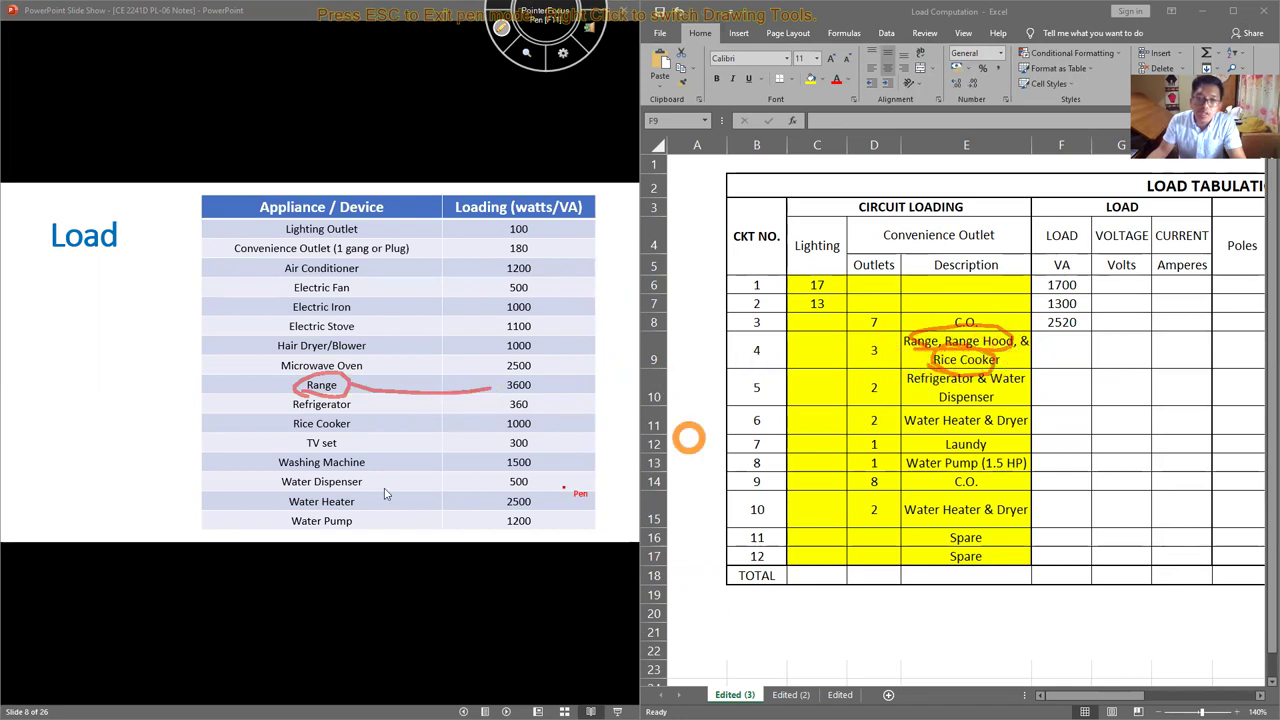
mouse_move(300, 428)
left_mouse_down()
mouse_move(382, 430)
mouse_move(296, 424)
left_mouse_up()
left_click_drag(514, 426, 499, 430)
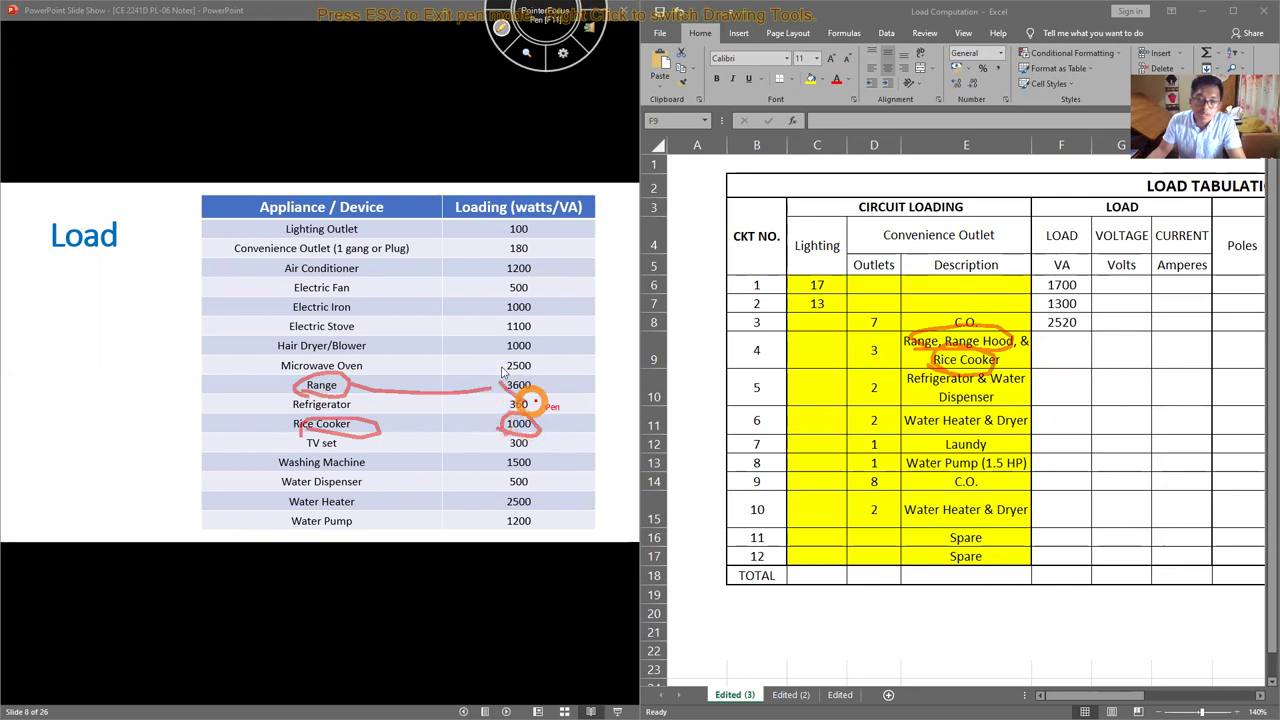
key("Escape")
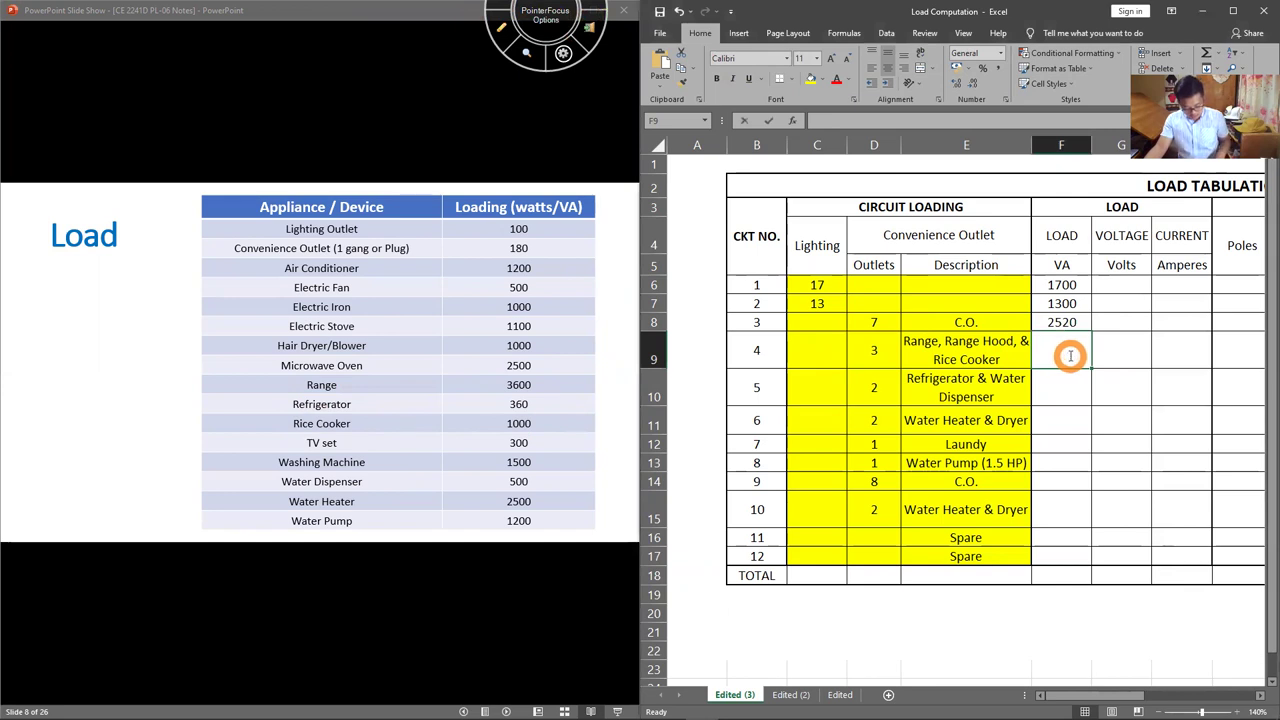
type("4600")
key("Return")
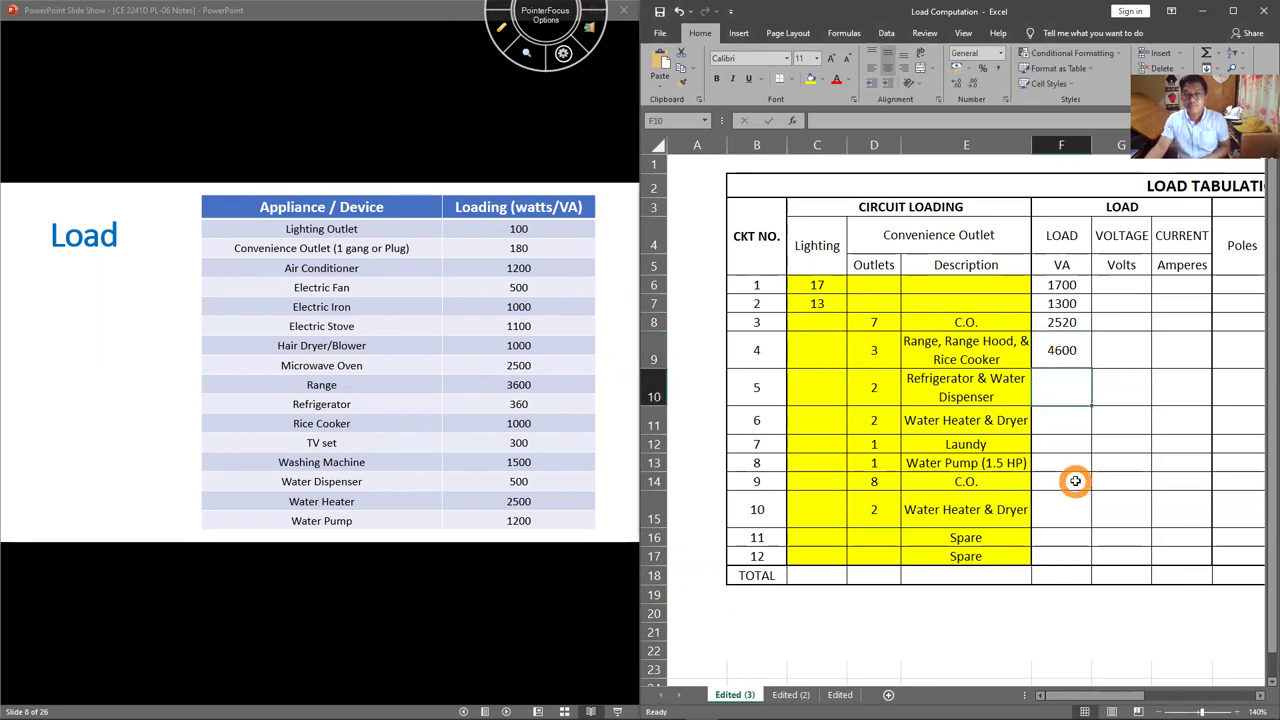
Step: Circle the refrigerator and water dispenser loadings with the pen, clear the marks, and enter 860 as the LOAD VA of circuit 5
left_click(500, 33)
mouse_move(900, 372)
left_mouse_down()
mouse_move(968, 376)
mouse_move(888, 381)
left_mouse_up()
mouse_move(314, 408)
left_mouse_down()
mouse_move(294, 410)
mouse_move(366, 411)
mouse_move(276, 403)
left_mouse_up()
mouse_move(497, 424)
left_mouse_down()
mouse_move(517, 406)
mouse_move(500, 402)
left_mouse_up()
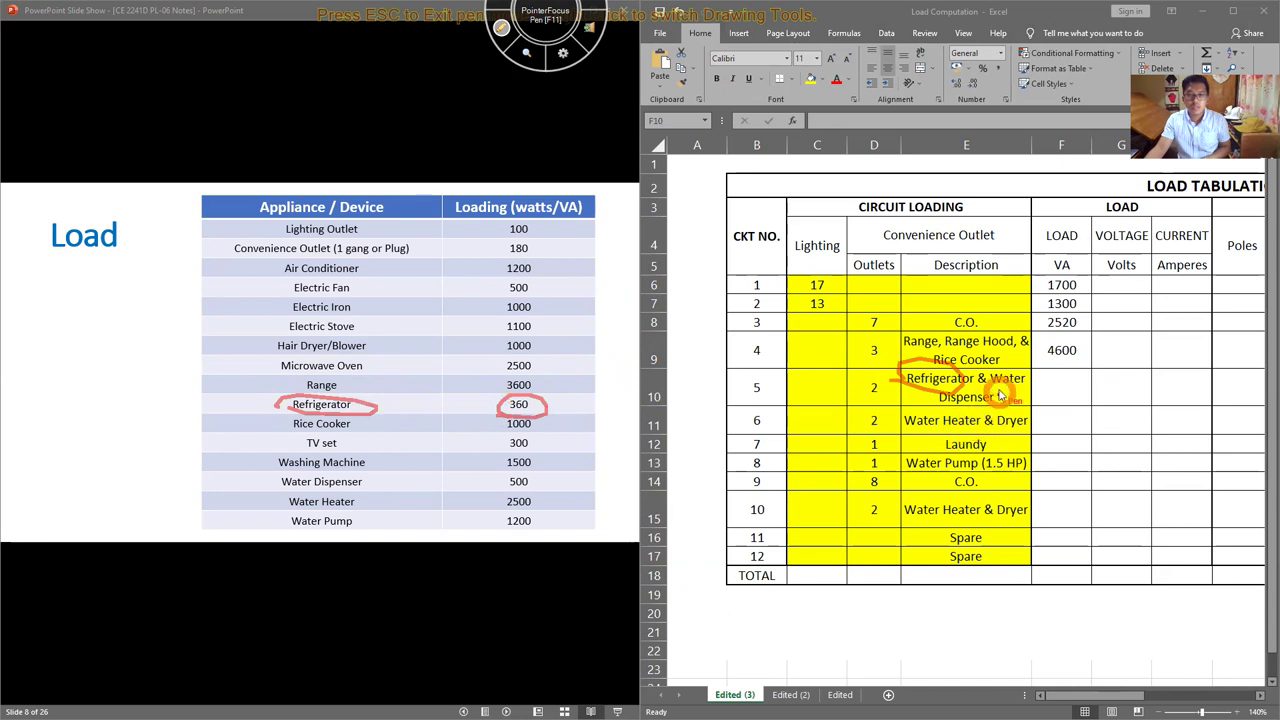
left_click_drag(1027, 398, 985, 366)
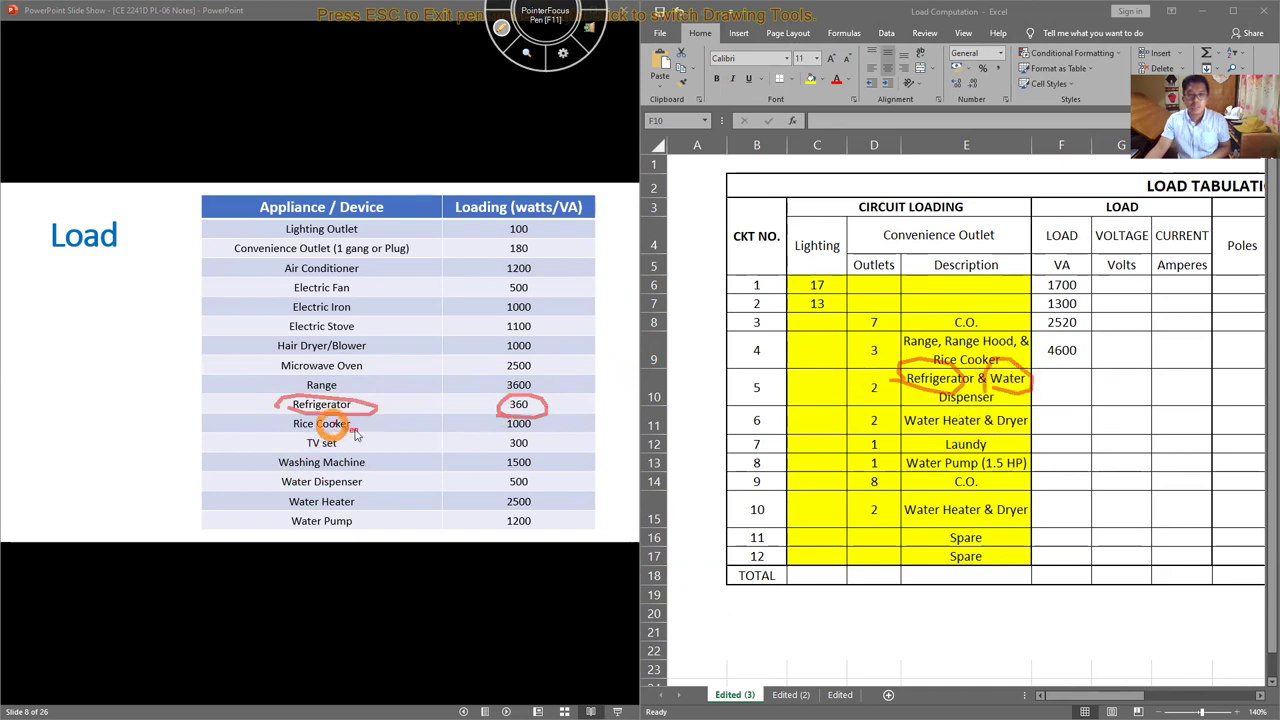
left_click_drag(512, 482, 506, 478)
key("Escape")
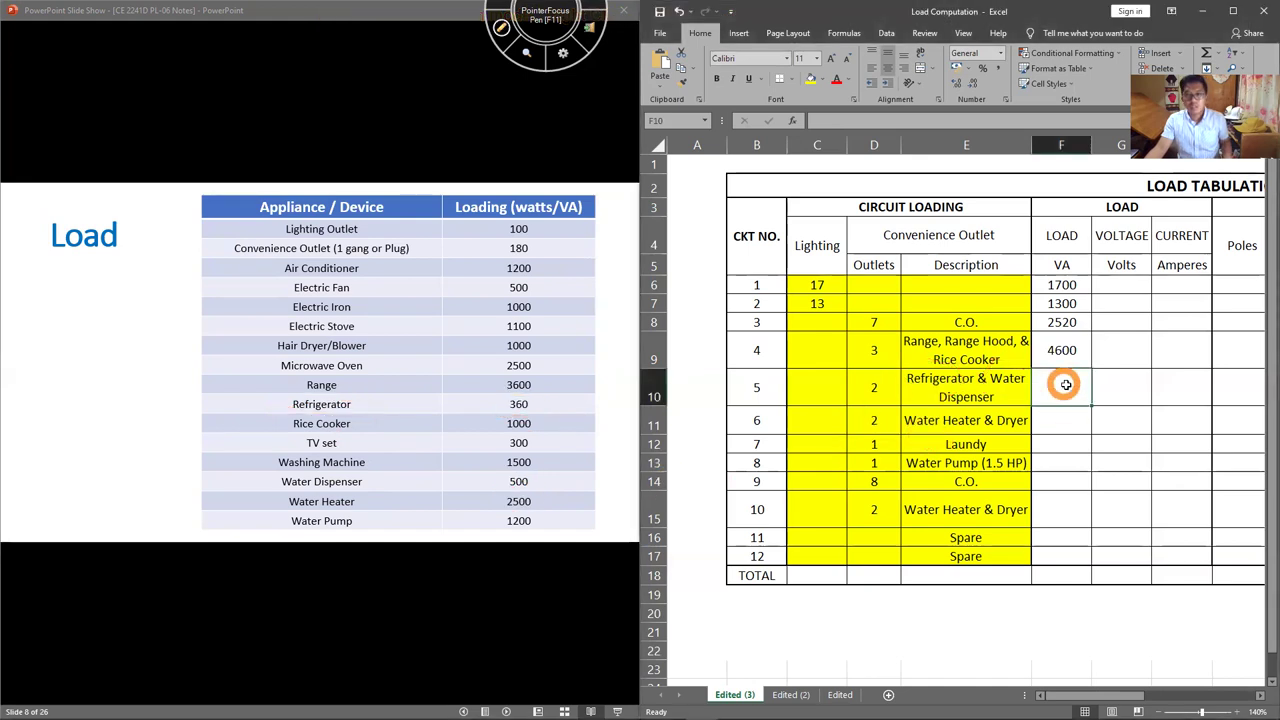
type("860")
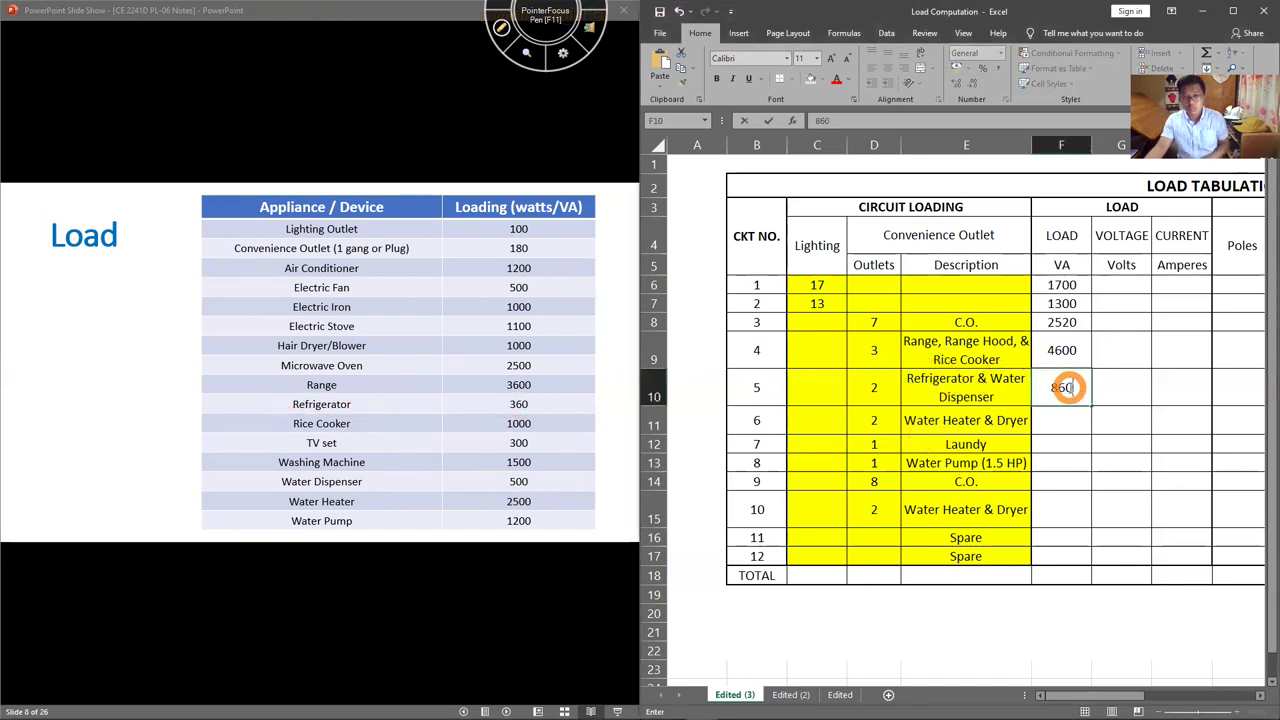
key("Return")
Step: Circle the water heater's 2500 and the hair dryer's 1000 loading on the slide with the pen and clear the marks
left_click(505, 32)
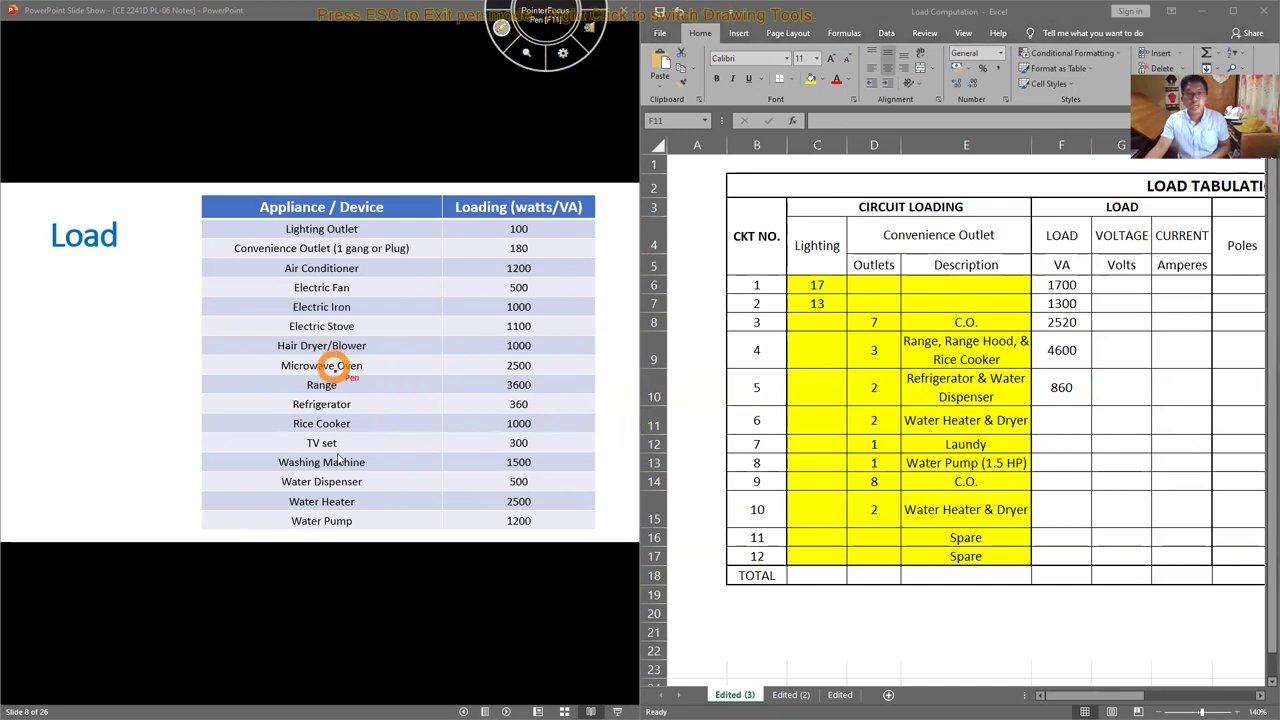
mouse_move(500, 492)
left_mouse_down()
mouse_move(517, 509)
mouse_move(507, 513)
left_mouse_up()
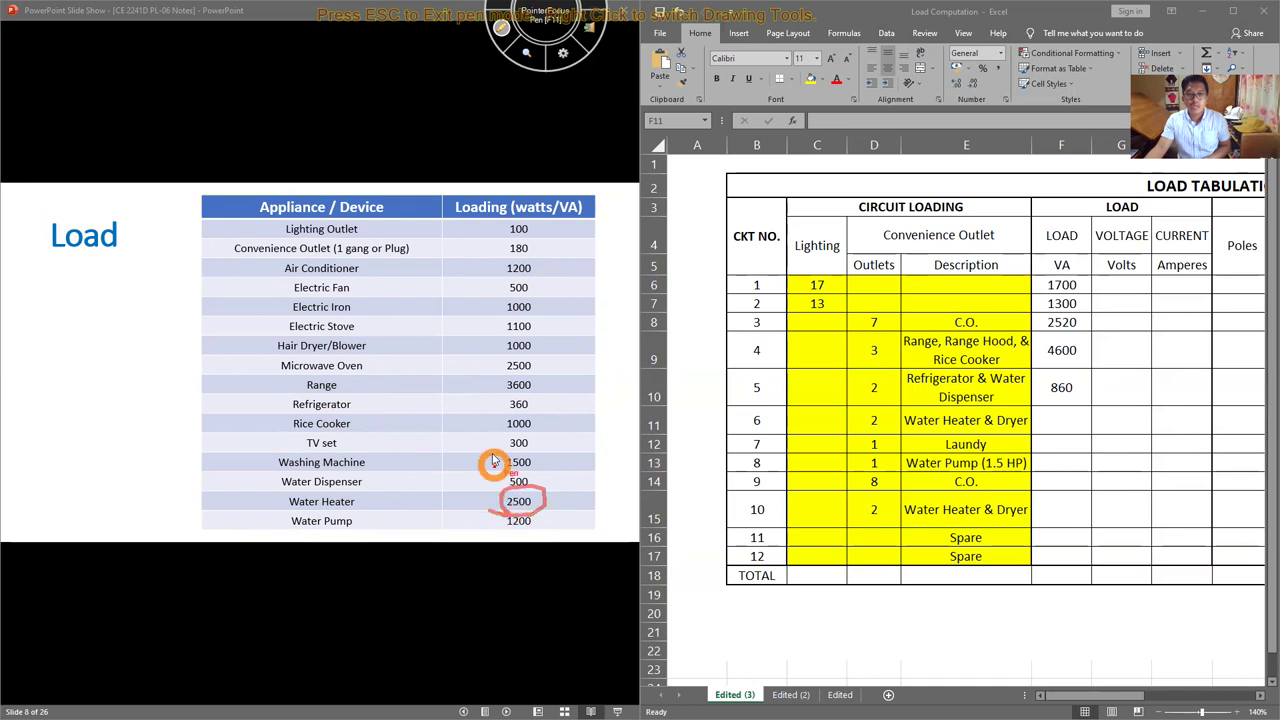
mouse_move(501, 355)
left_mouse_down()
mouse_move(540, 356)
mouse_move(505, 340)
left_mouse_up()
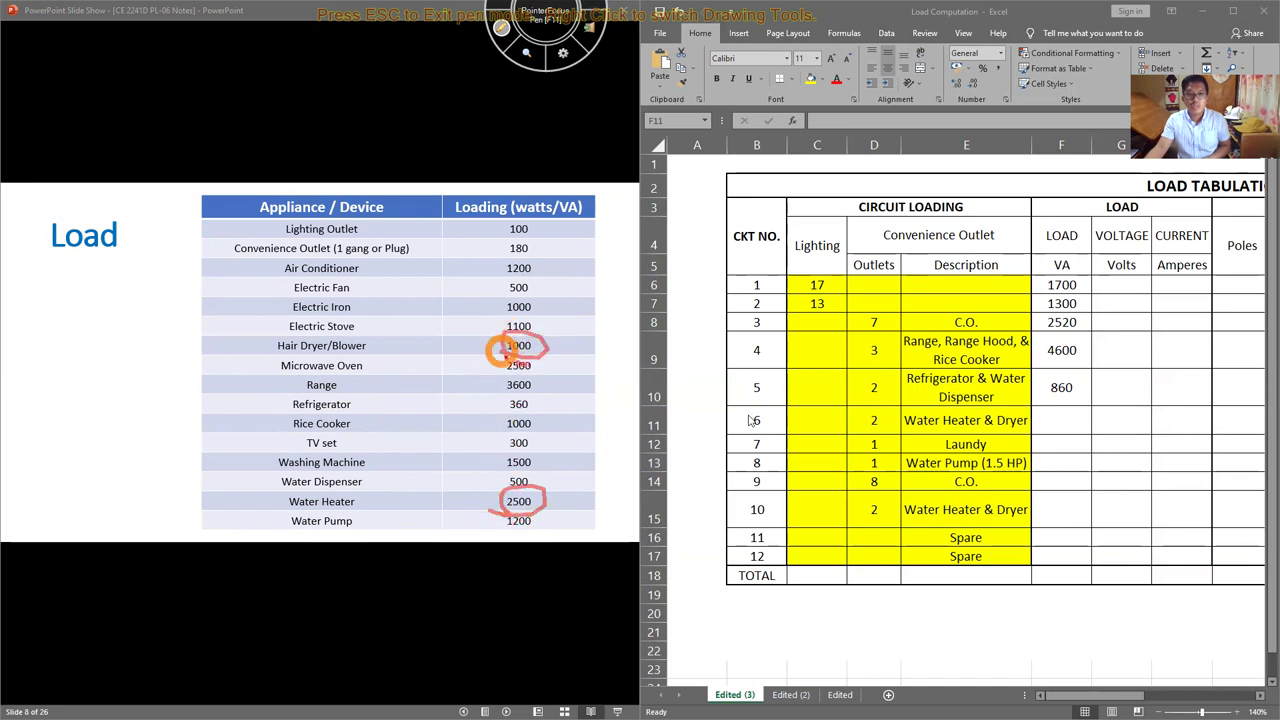
key("Escape")
Step: Enter 3500 as the LOAD VA of both Water Heater & Dryer circuits, 6 and 10
left_click(1055, 422)
type("35")
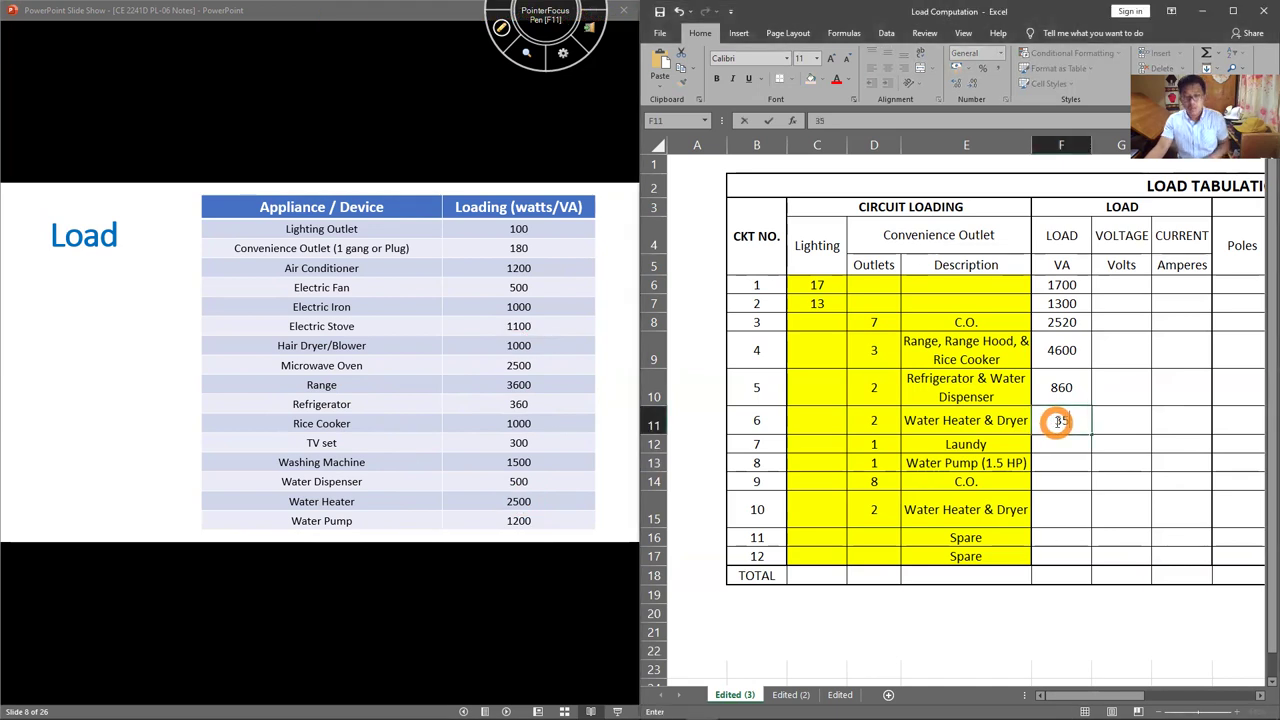
type("00")
left_click(1059, 516)
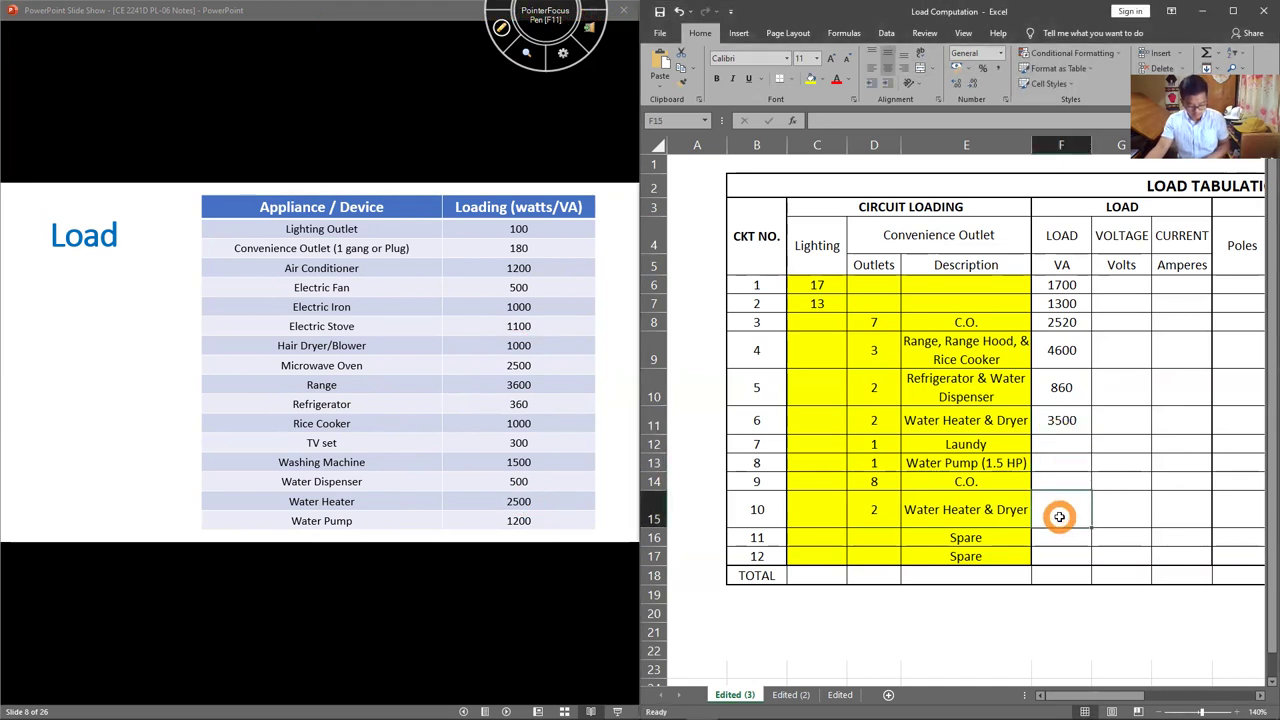
type("3500")
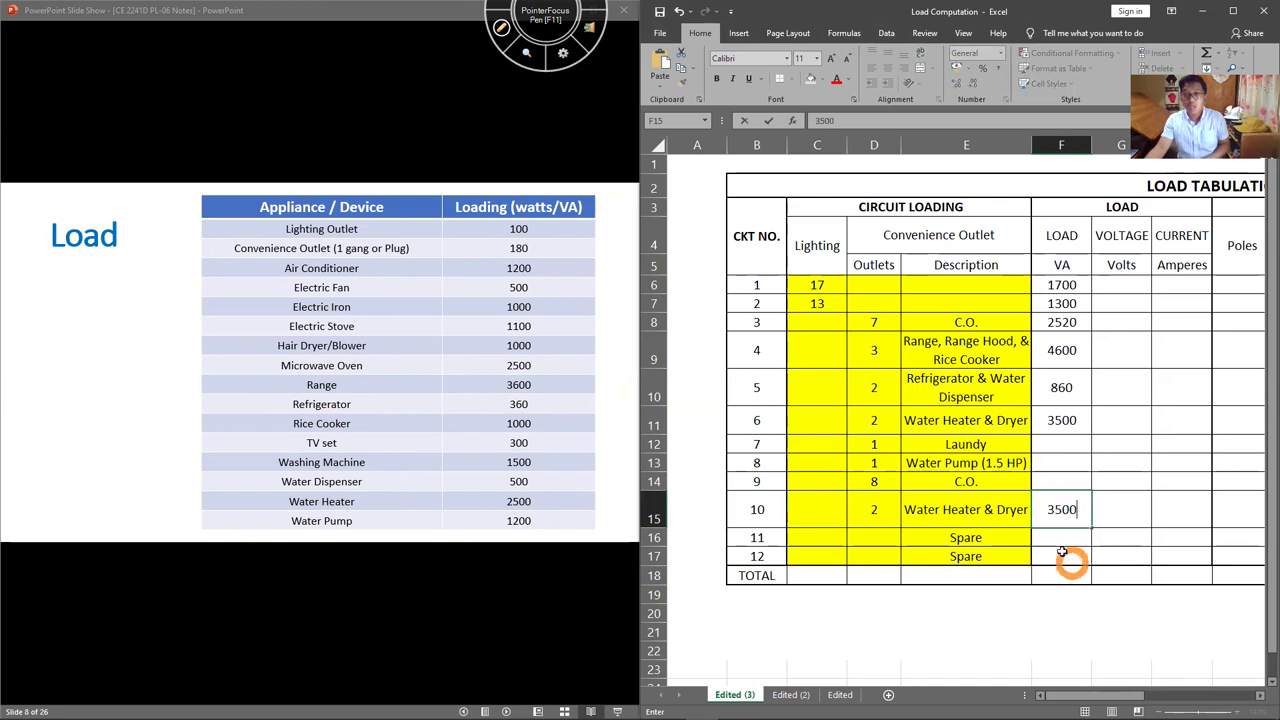
left_click(1053, 443)
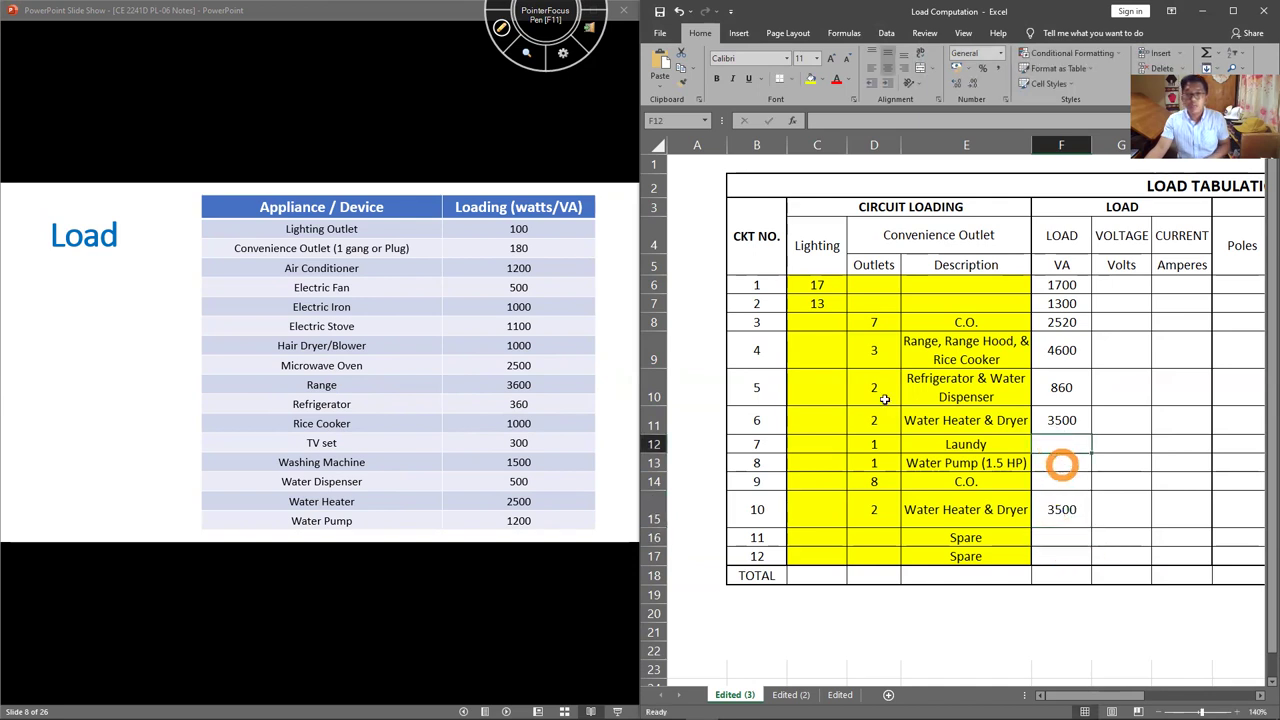
Step: Underline the Washing Machine entry on the slide with the pen, clear the mark, and enter 1500 as the LOAD VA of circuit 7
left_click(492, 21)
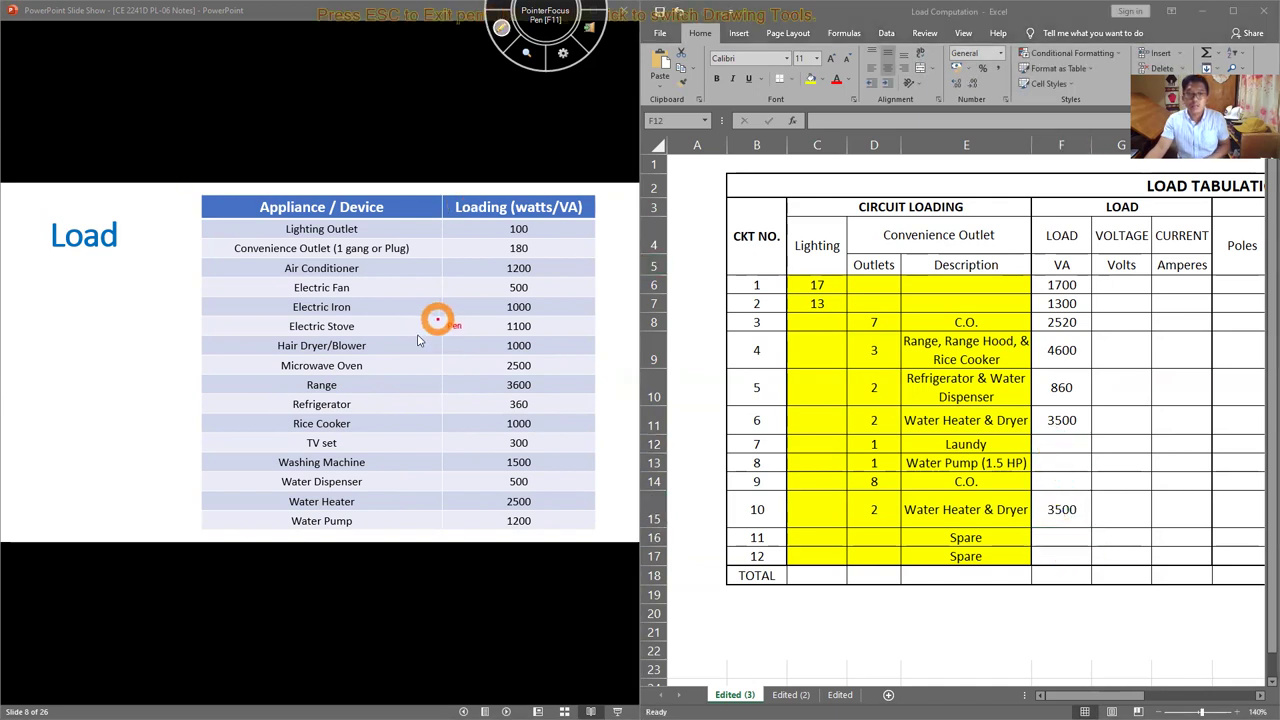
mouse_move(365, 470)
left_mouse_down()
mouse_move(282, 466)
mouse_move(335, 462)
mouse_move(290, 476)
left_mouse_up()
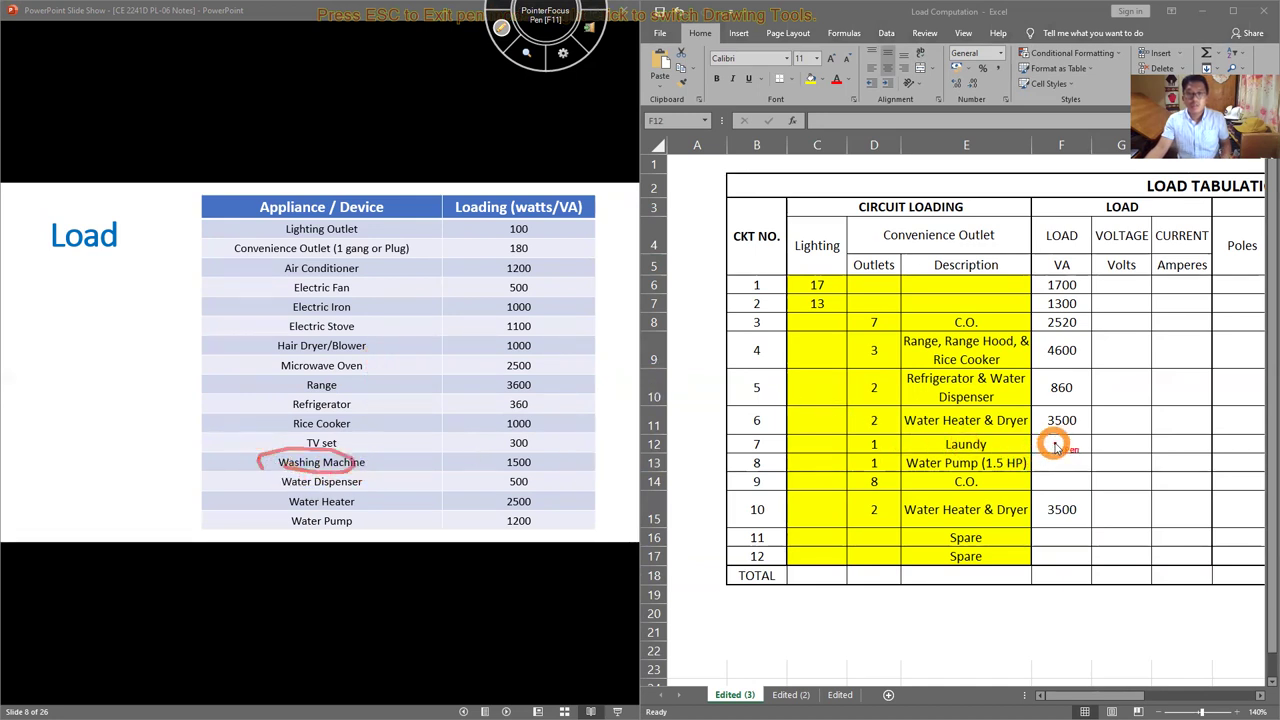
key("Escape")
left_click(1054, 443)
type("1500")
key("Return")
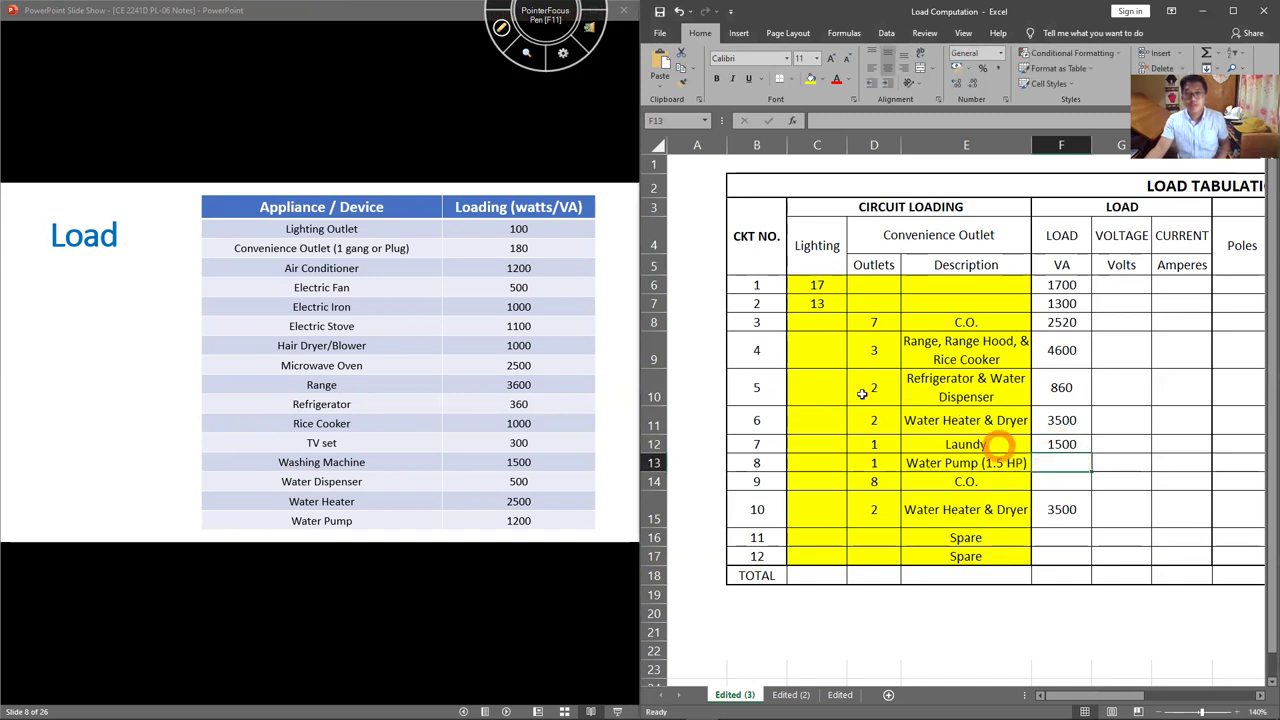
Step: Compute the LOAD VA of circuit 9 by multiplying its outlet count by 360 with the formula =D14*360
left_click(1057, 484)
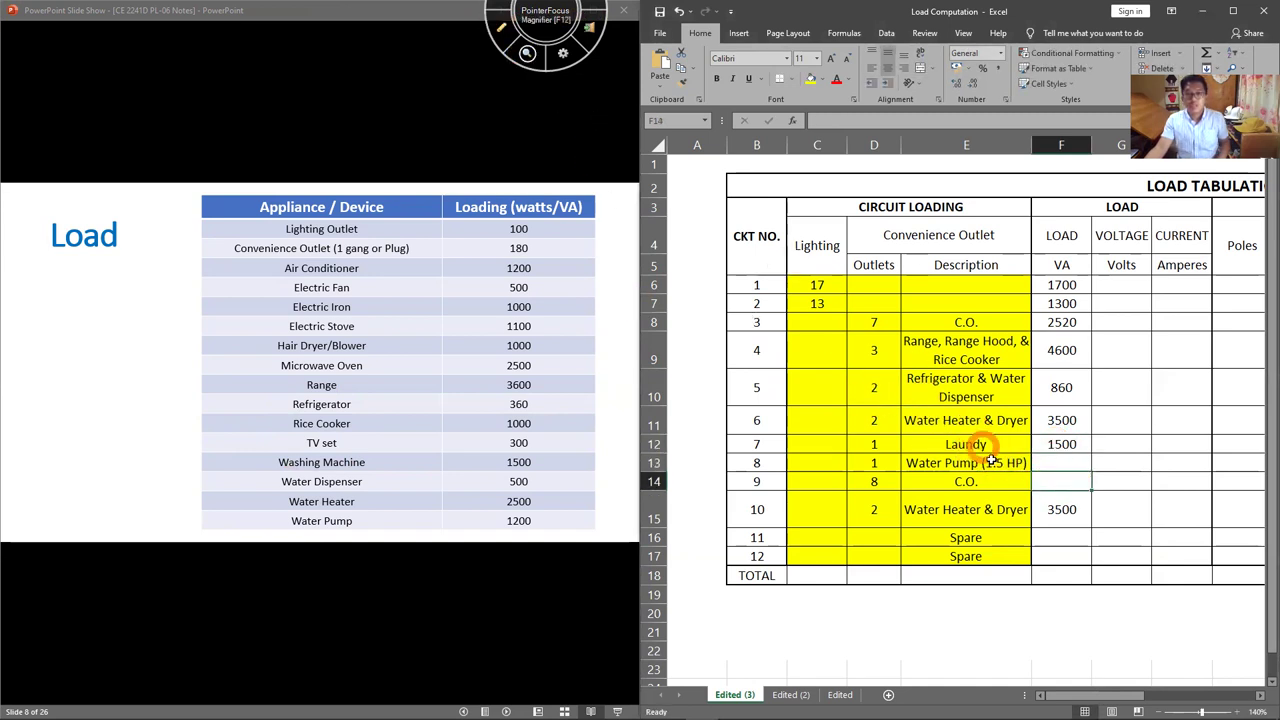
type("=")
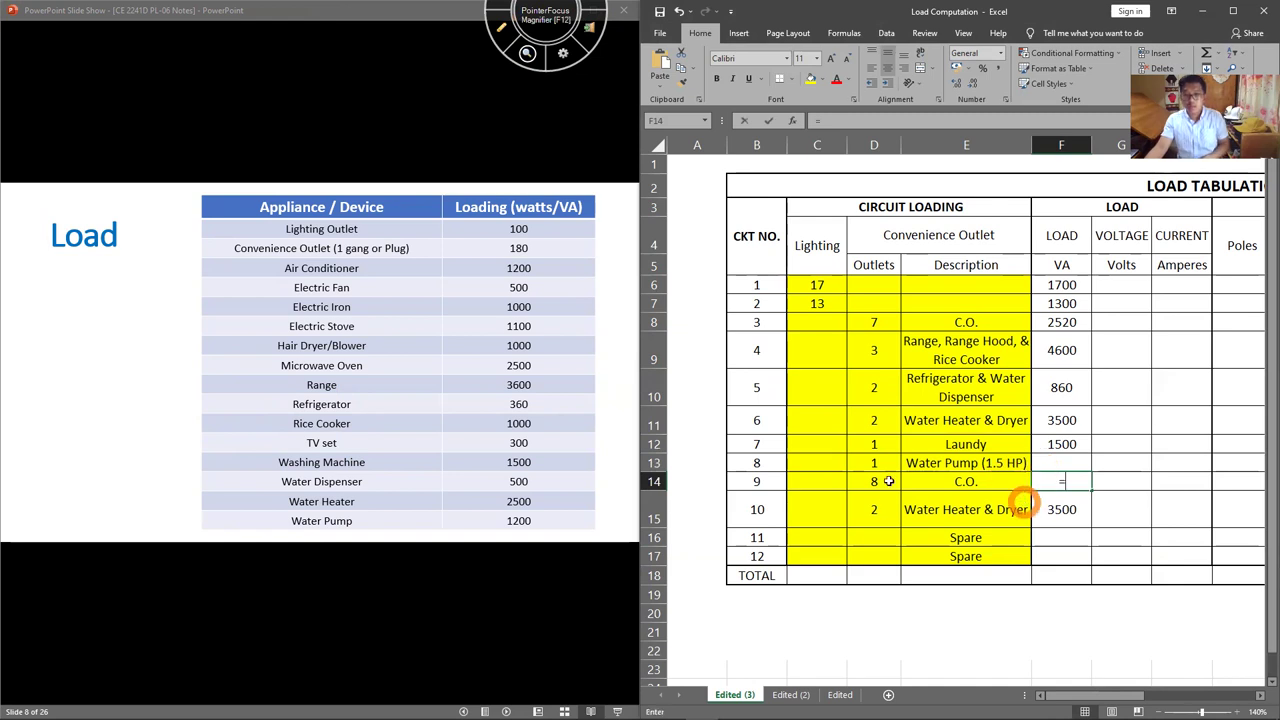
left_click(879, 481)
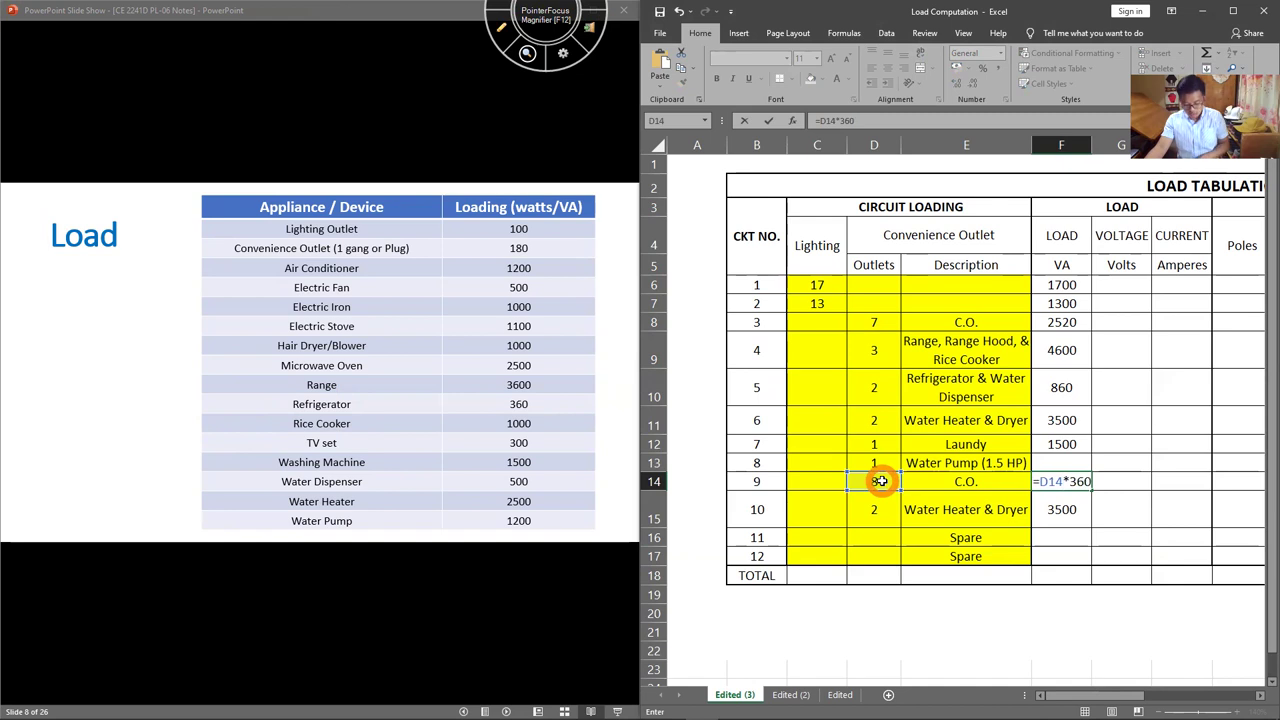
key("Return")
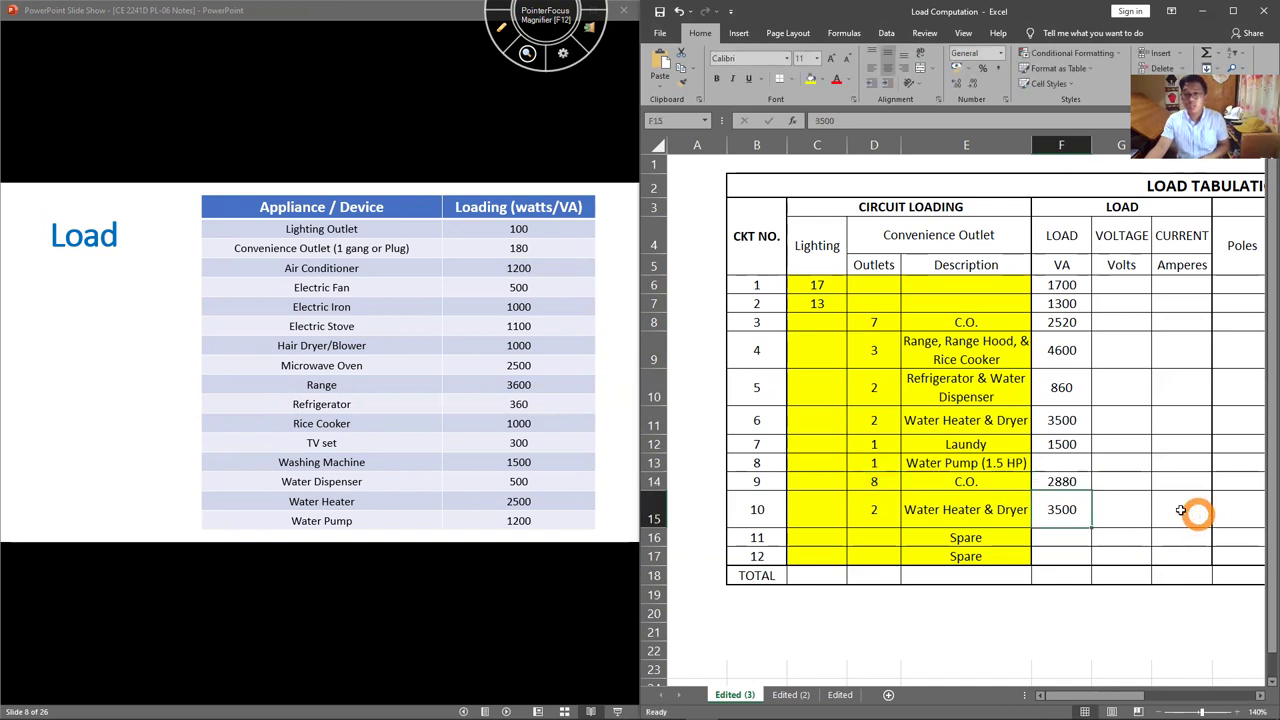
Step: Circle the Water Pump entries on slide and schedule, the 1.5 HP rating and the LOAD header with the pen, clearing the marks
left_click(501, 28)
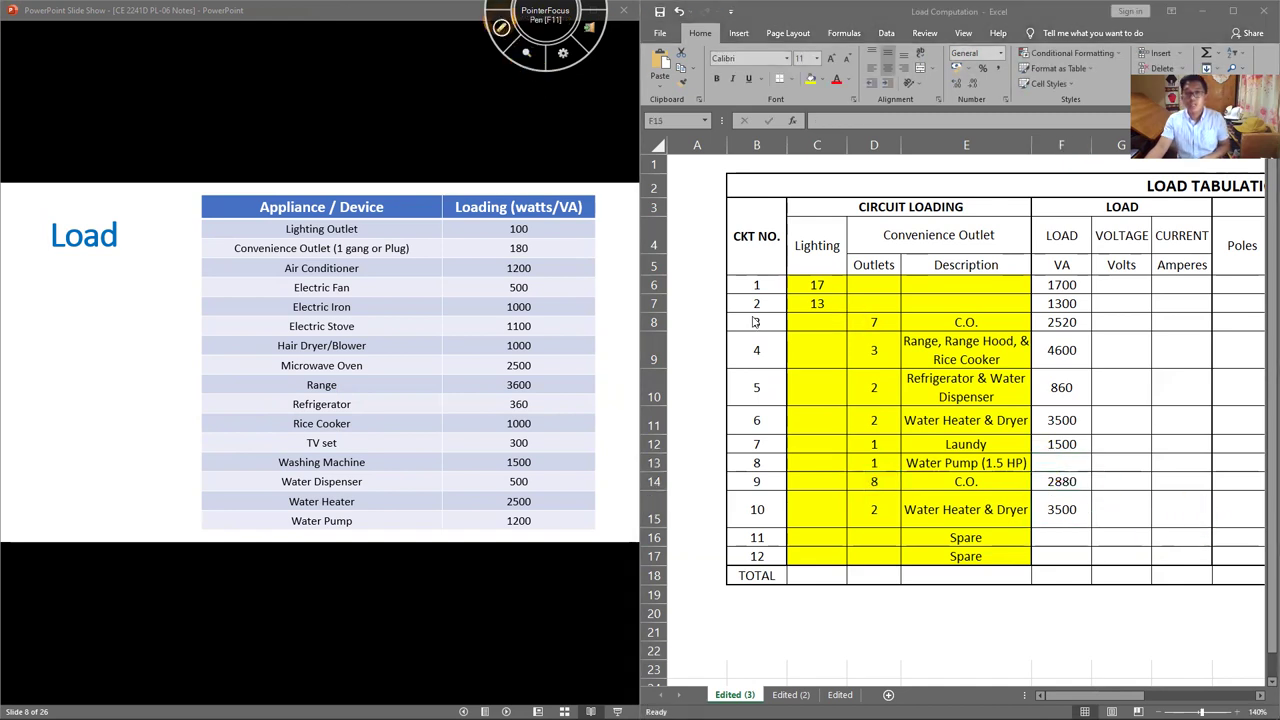
left_click_drag(1025, 467, 905, 462)
mouse_move(318, 543)
left_mouse_down()
mouse_move(400, 540)
mouse_move(321, 213)
mouse_move(262, 330)
mouse_move(345, 540)
mouse_move(427, 562)
left_mouse_up()
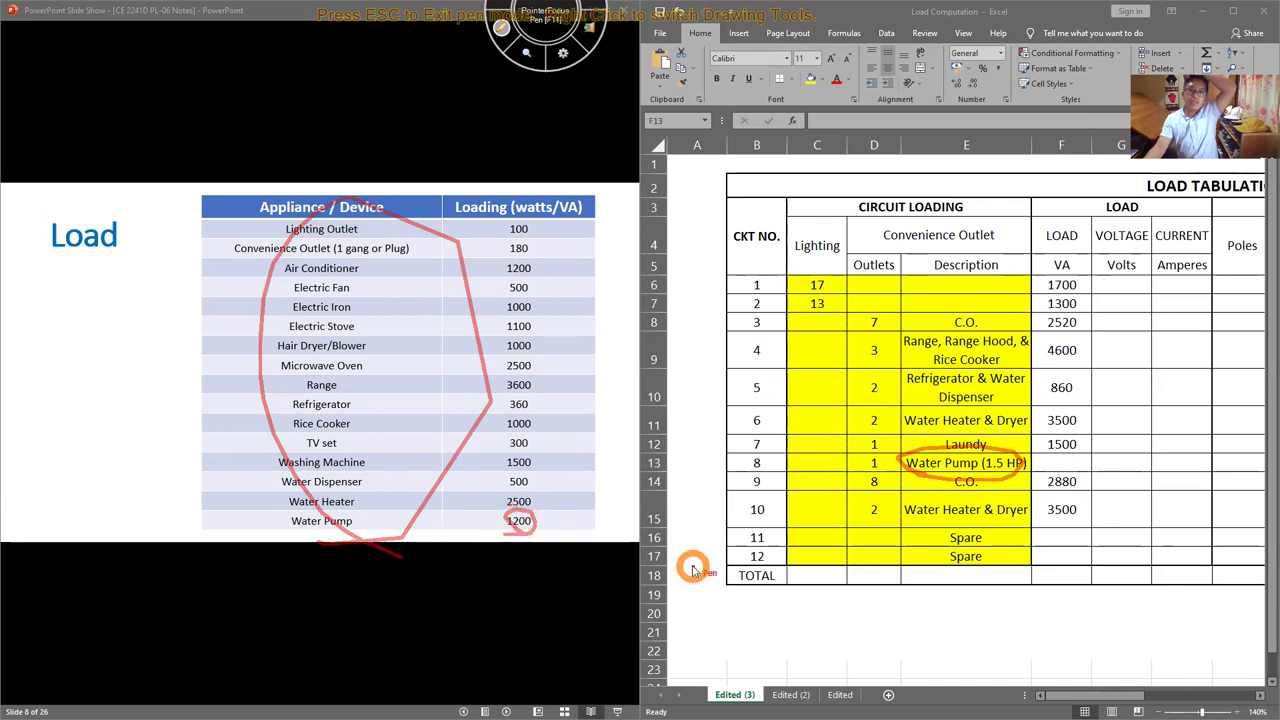
left_click(502, 30)
left_click(502, 30)
mouse_move(282, 522)
left_mouse_down()
mouse_move(325, 500)
mouse_move(300, 514)
left_mouse_up()
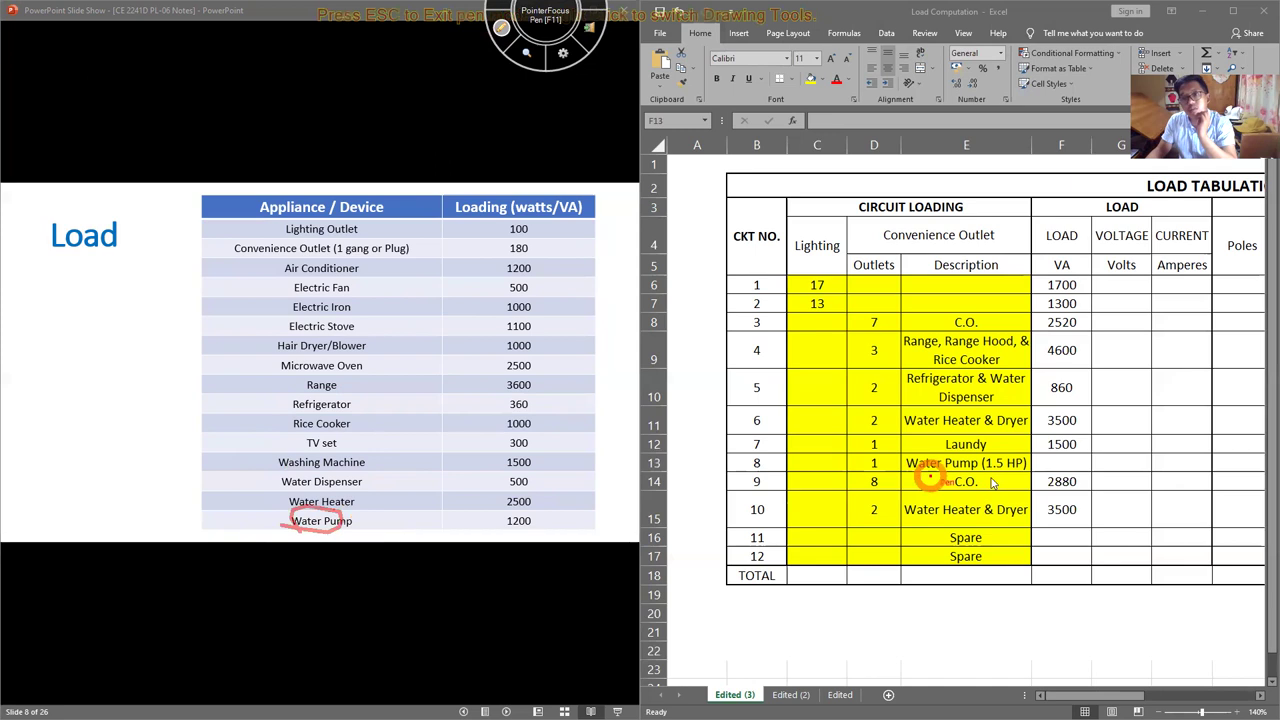
mouse_move(1022, 480)
left_mouse_down()
mouse_move(1040, 455)
mouse_move(990, 475)
left_mouse_up()
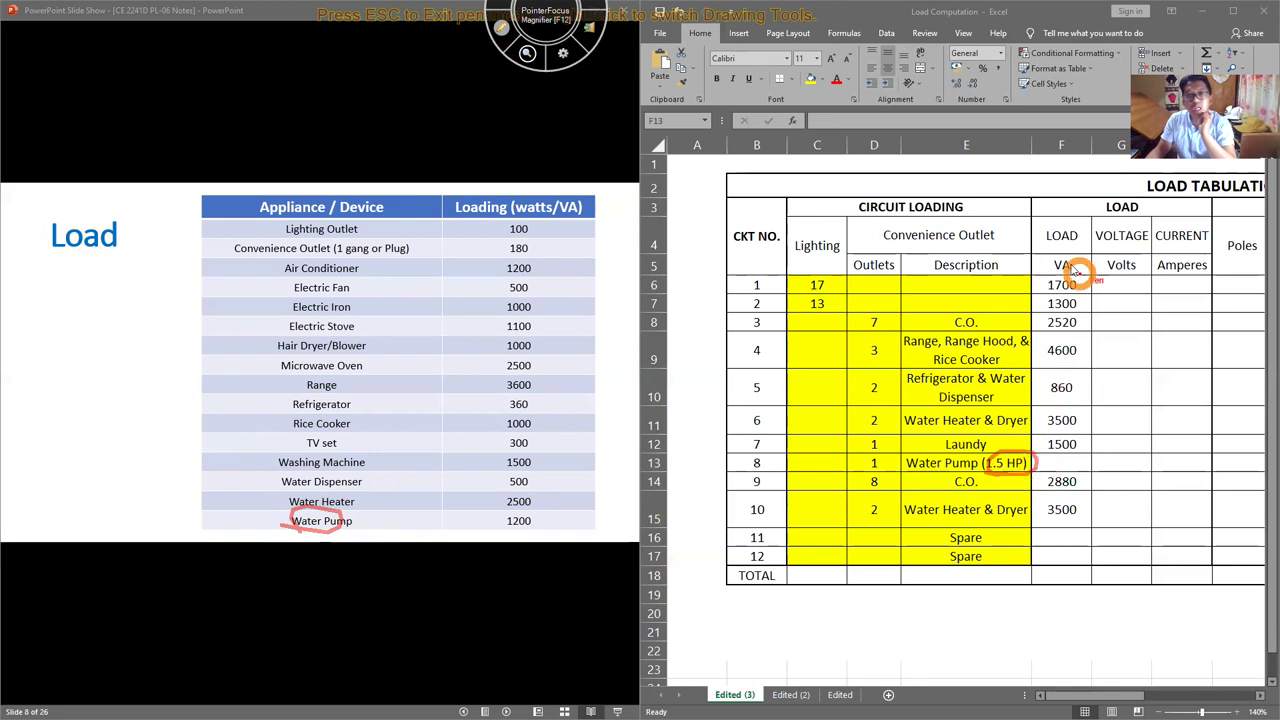
mouse_move(1050, 228)
left_mouse_down()
mouse_move(1062, 250)
mouse_move(1058, 222)
left_mouse_up()
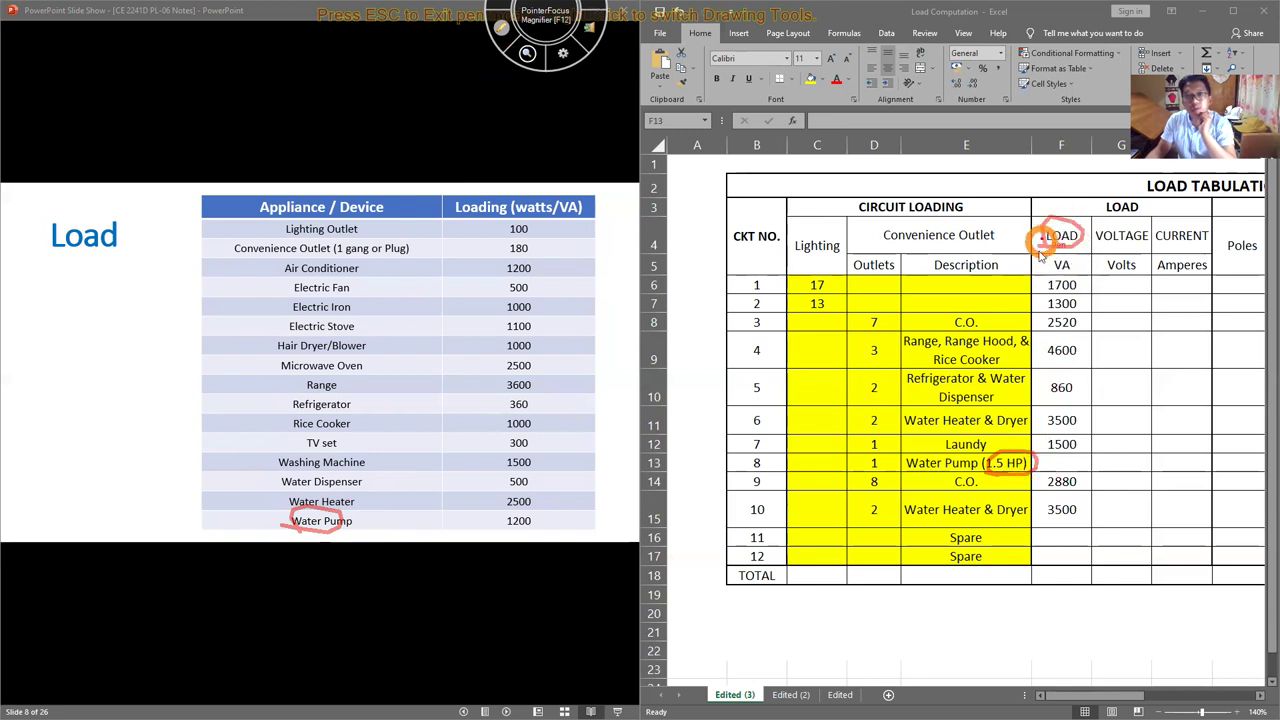
left_click(502, 28)
Step: Switch to the fx-991ES PLUS Emulator and calculate 1.5×746 to convert the water pump's horsepower rating to watts
mouse_move(677, 700)
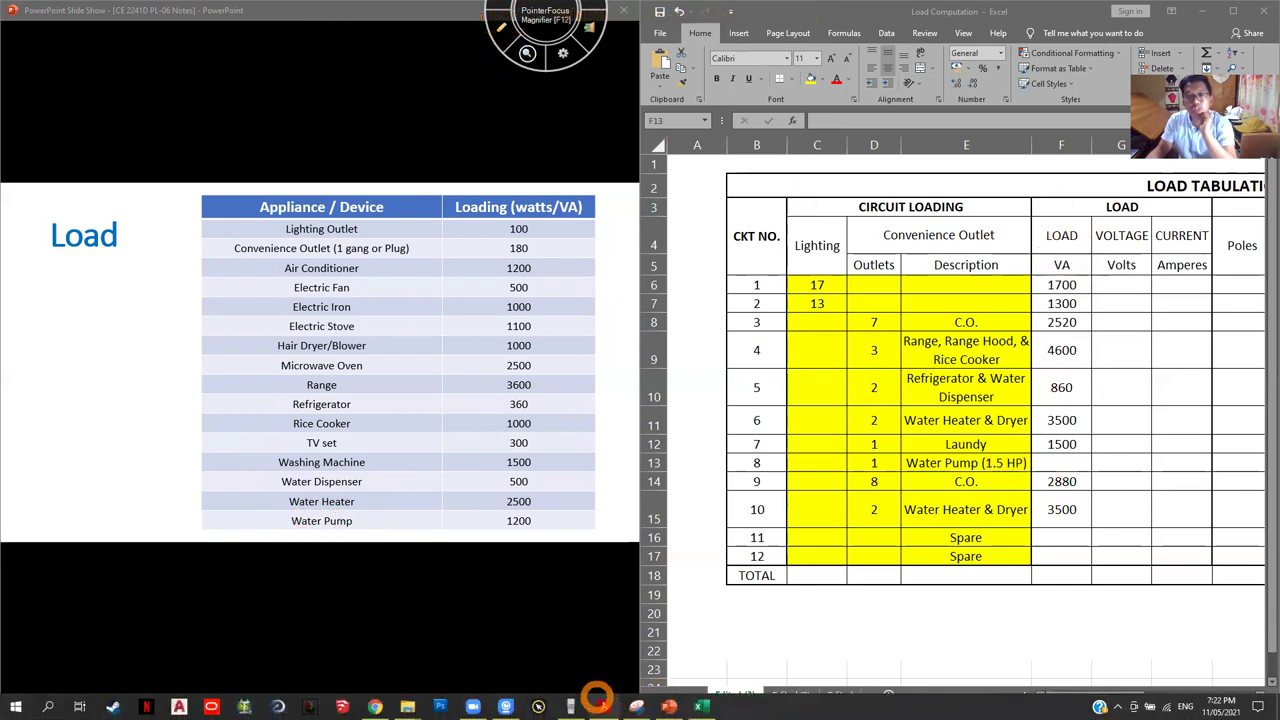
left_click(597, 705)
left_click(47, 572)
left_click(86, 600)
left_click(90, 534)
left_click(40, 322)
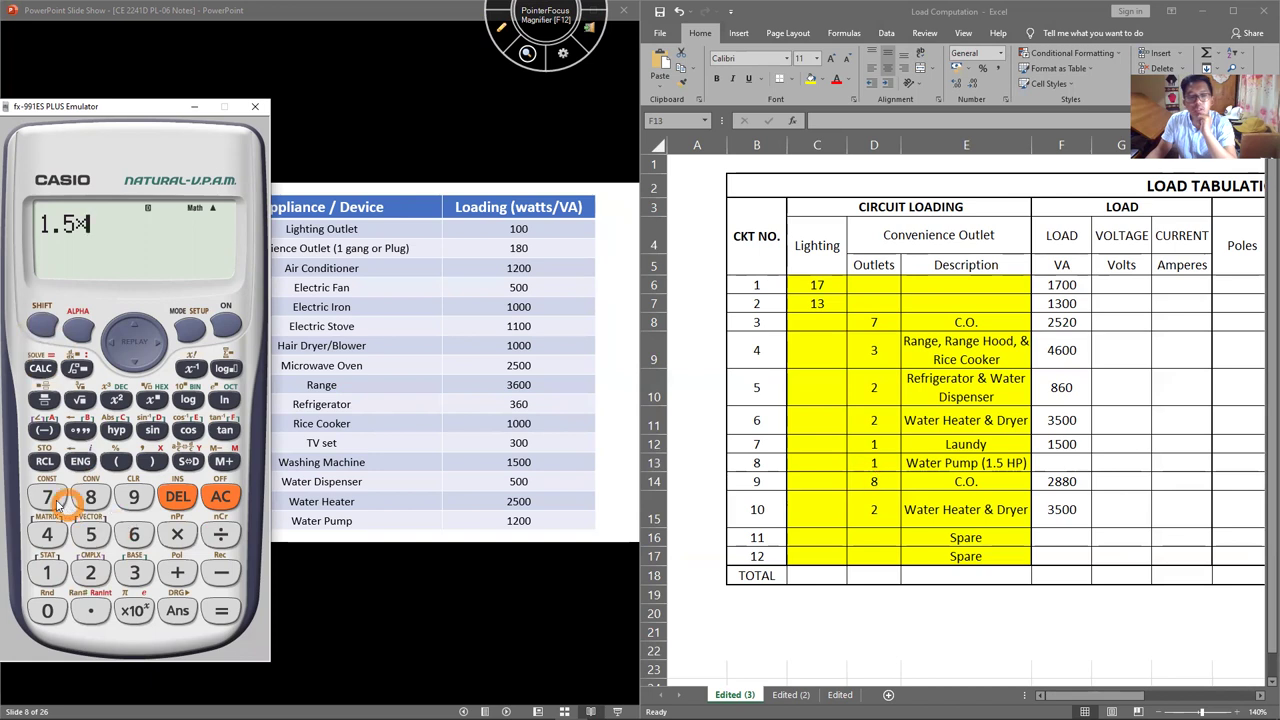
left_click(90, 534)
left_click(221, 611)
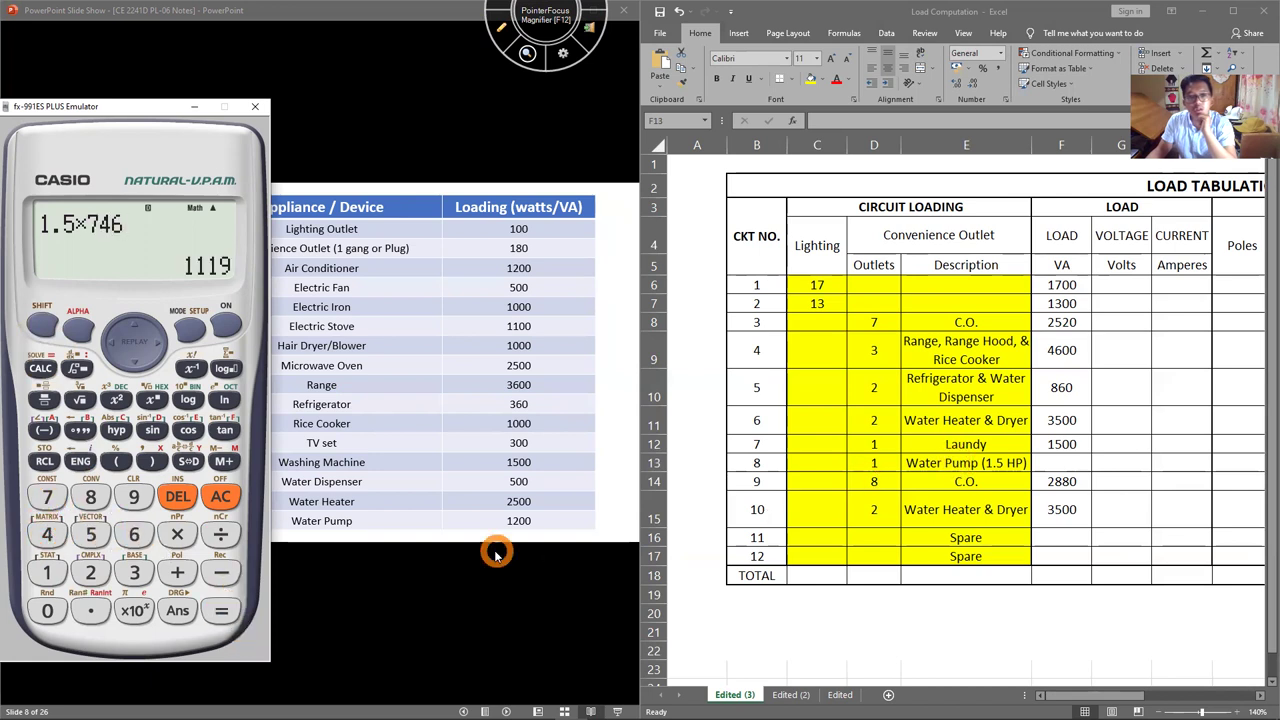
Step: Enter 1119 as the LOAD VA of the Water Pump circuit, number 8, in the Excel schedule
left_click(1061, 463)
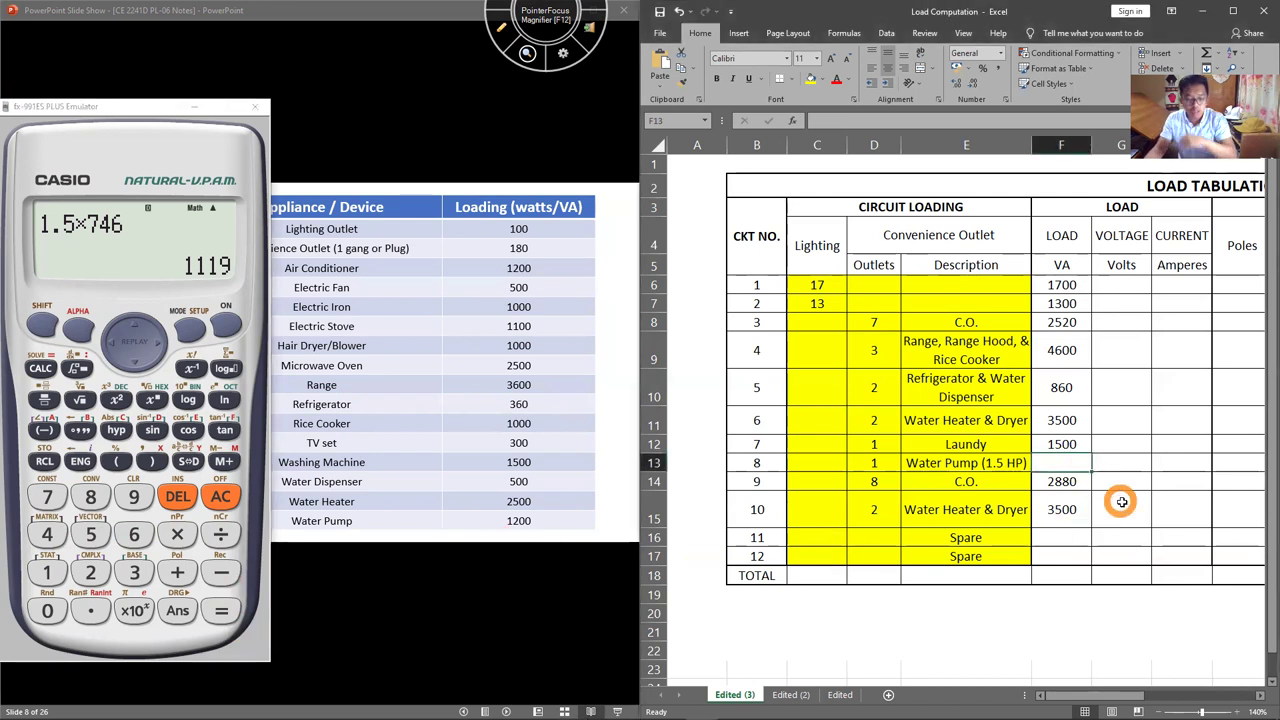
type("1119")
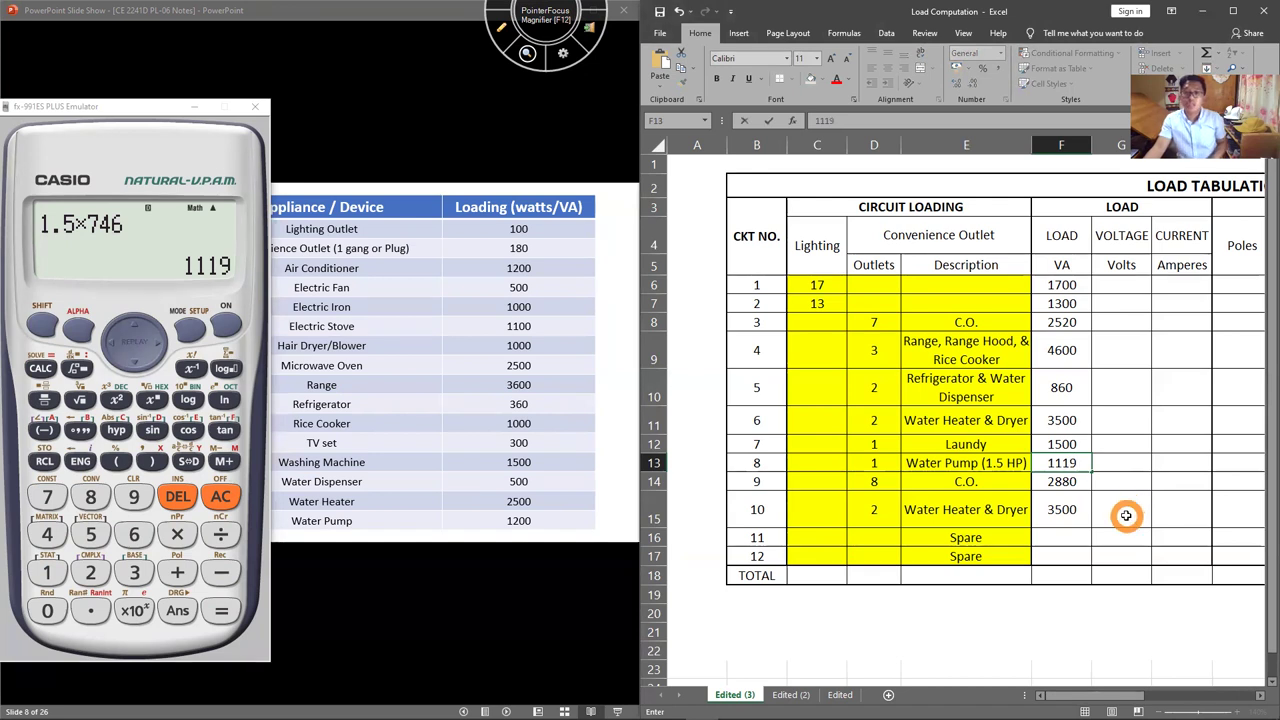
left_click(1126, 515)
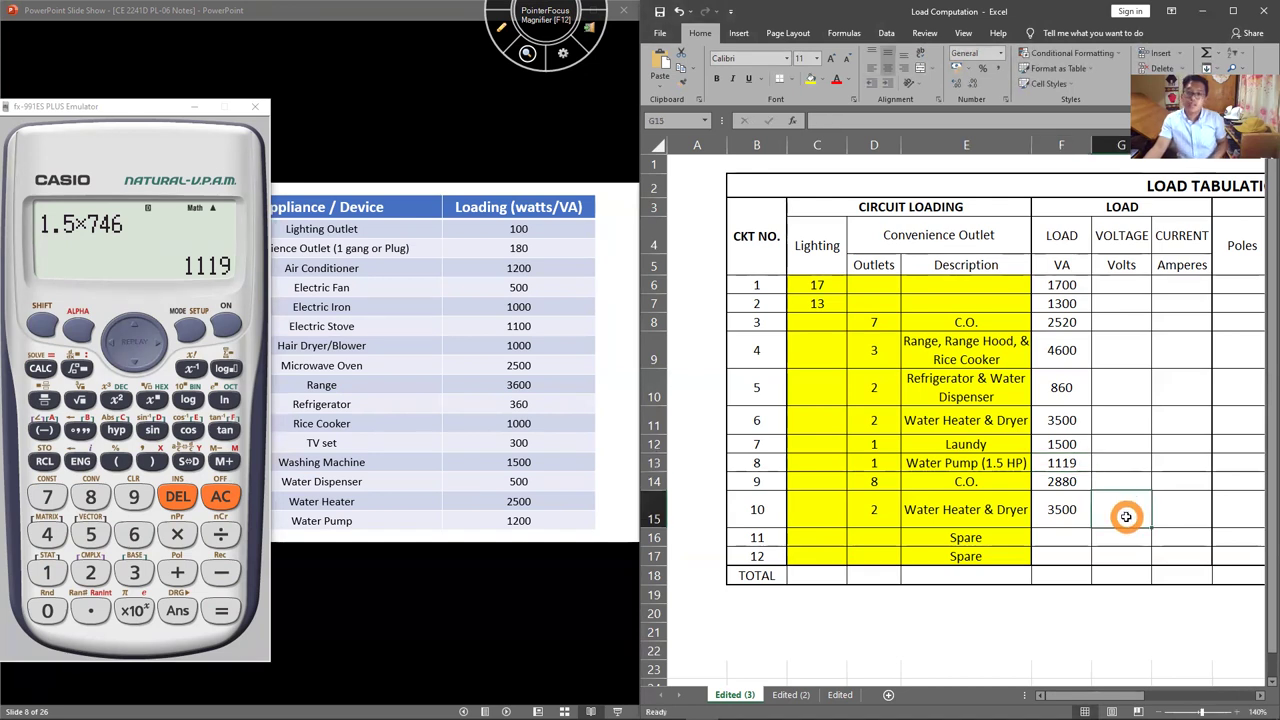
Step: Total the LOAD VA column in the TOTAL row with a SUM of F6:F15
left_click(1085, 570)
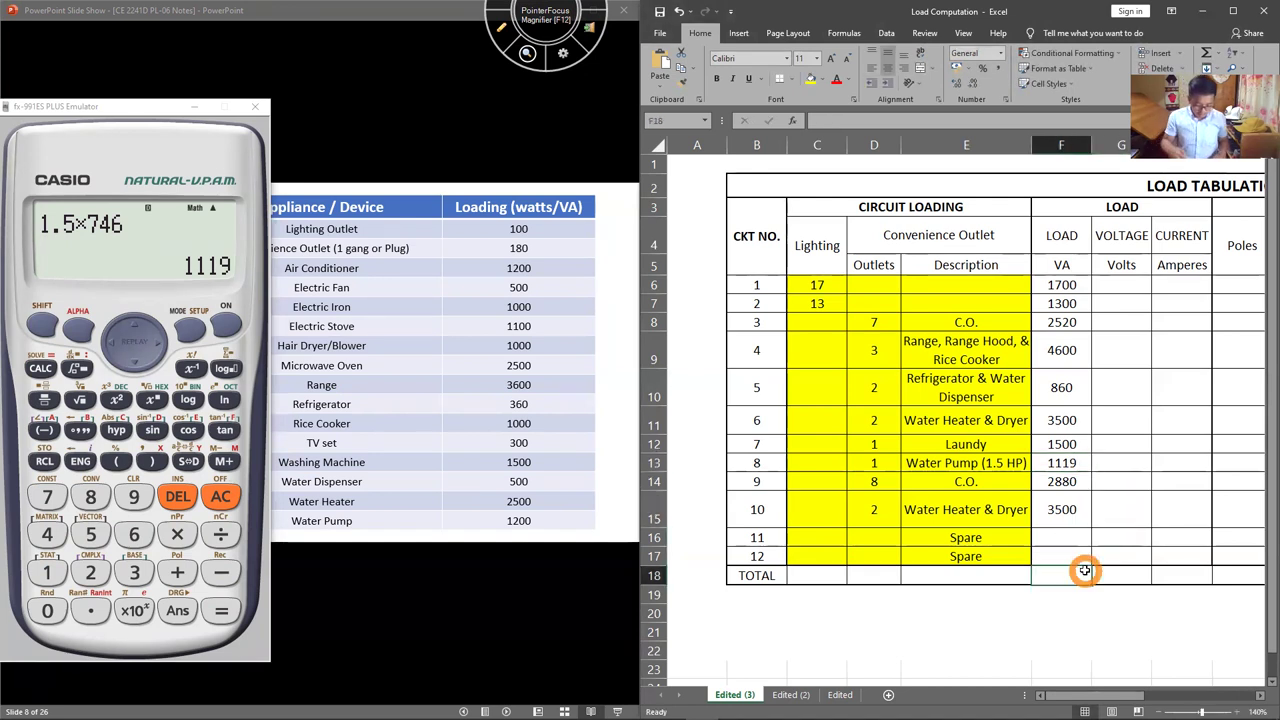
type("=sum(")
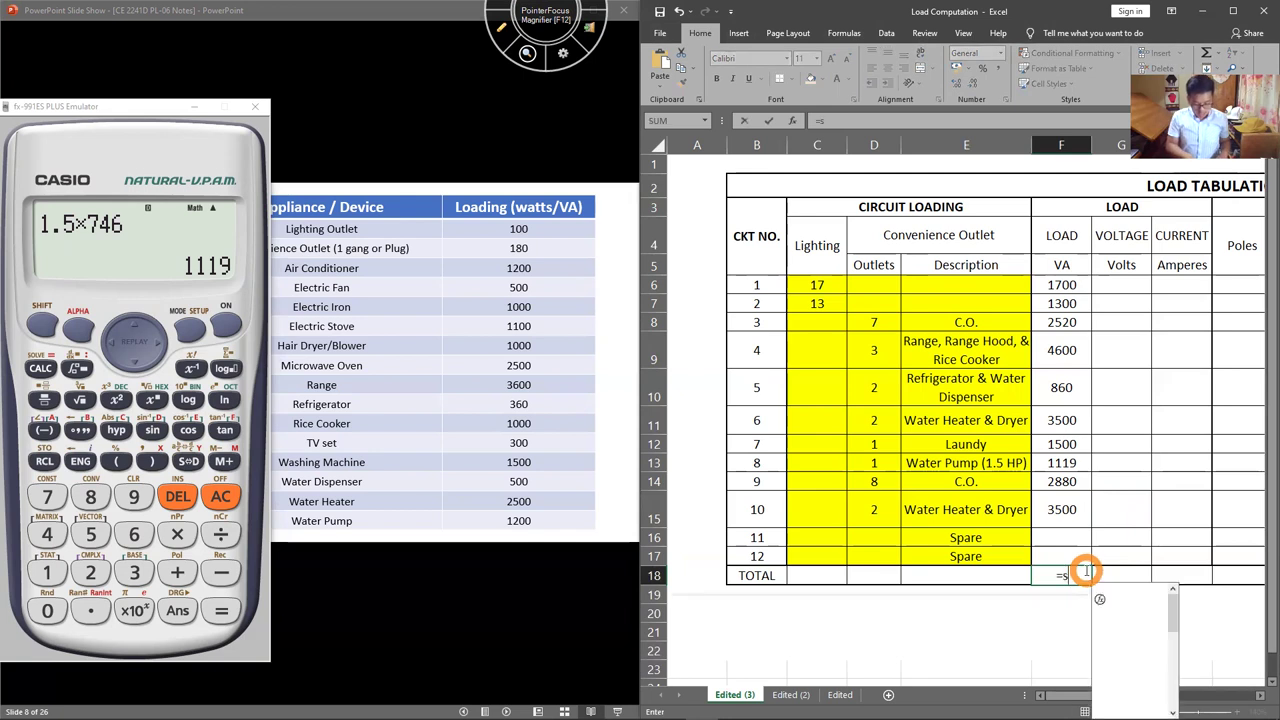
left_click_drag(1060, 287, 1082, 517)
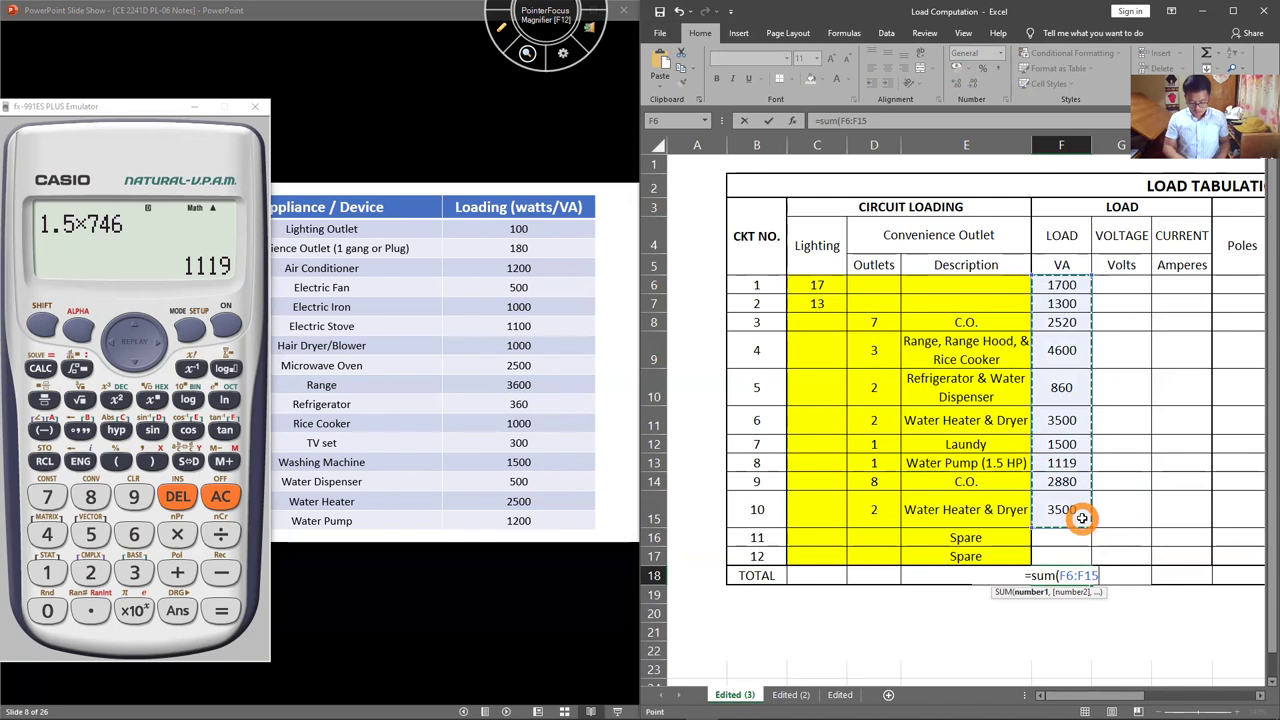
key("Return")
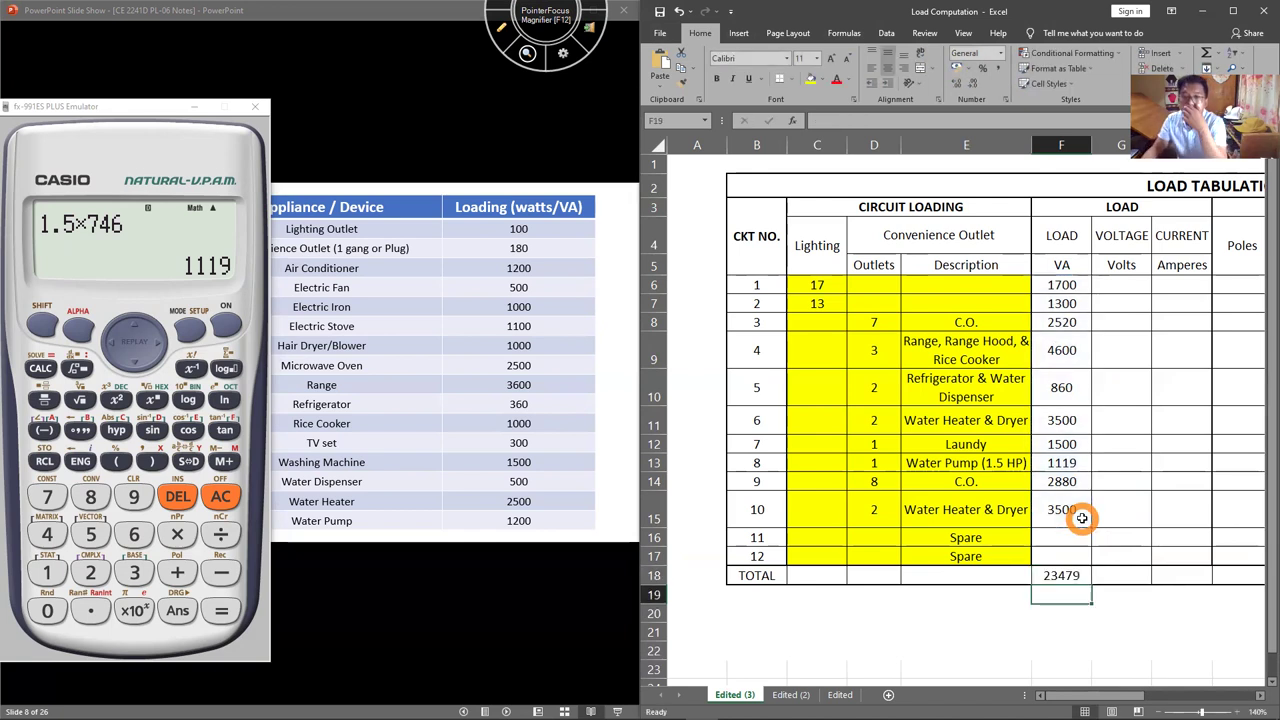
left_click(1066, 578)
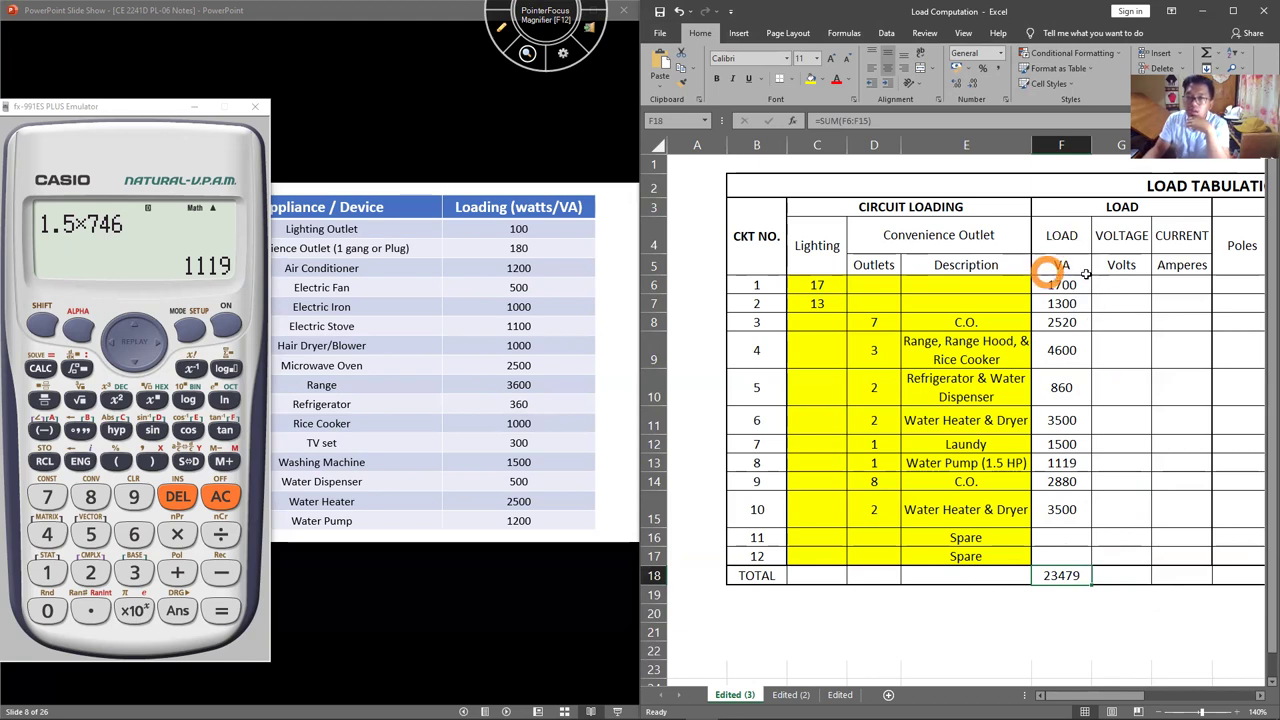
Step: Minimize the calculator, bring up the Problem slide, and fill the VOLTAGE column with 230 for circuits 1 through 10
left_click(192, 108)
scroll(550, 395, "down", 7)
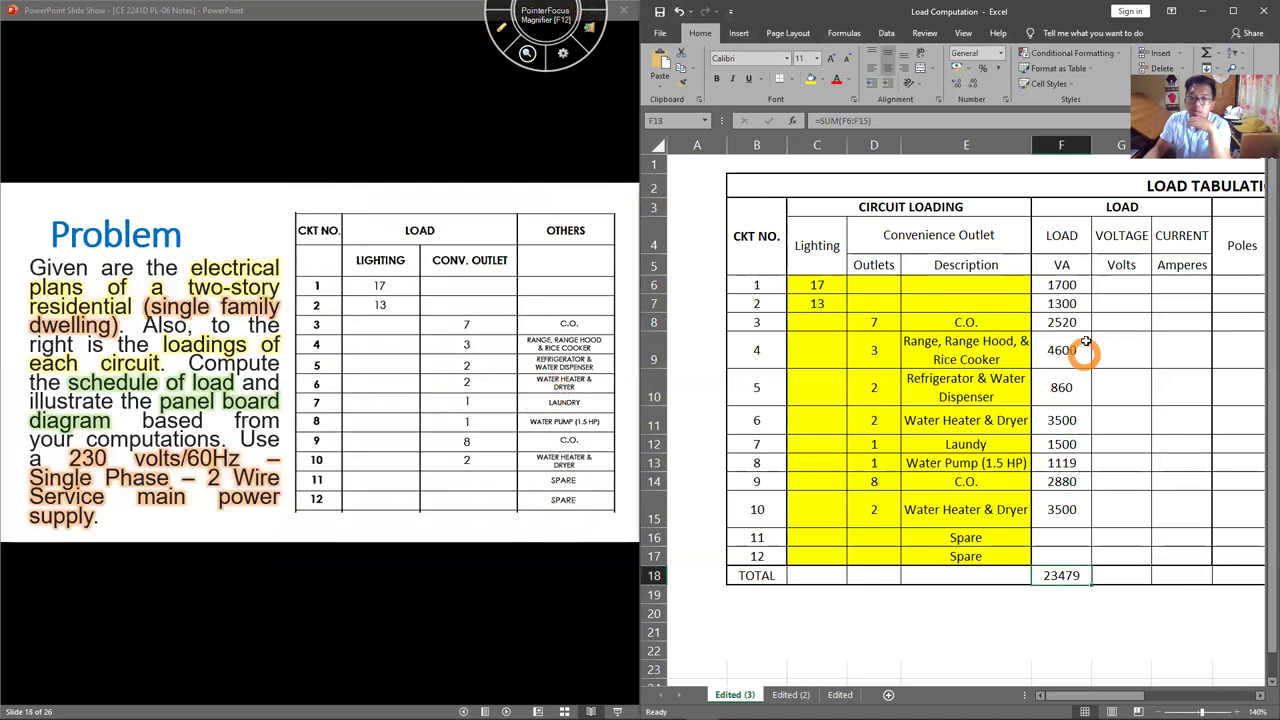
left_click(1118, 286)
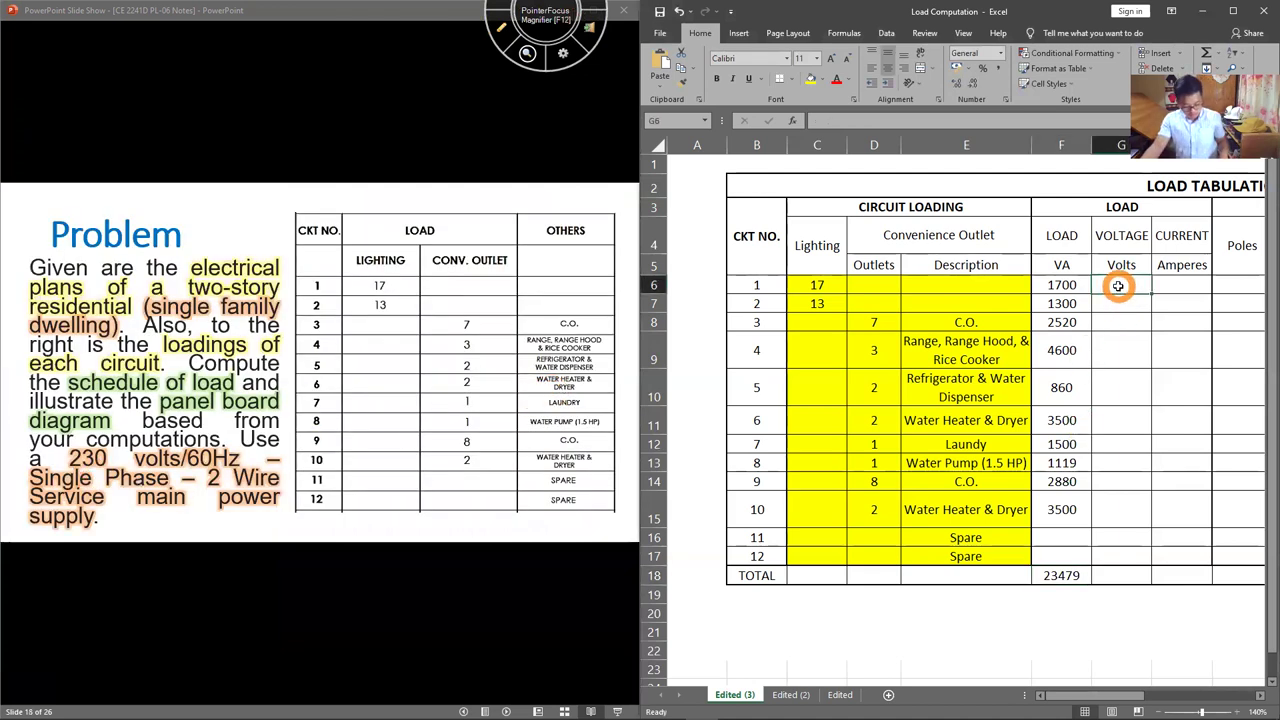
type("230")
left_click(1137, 349)
left_click(1144, 288)
left_click_drag(1151, 296, 1122, 524)
left_click(1122, 515)
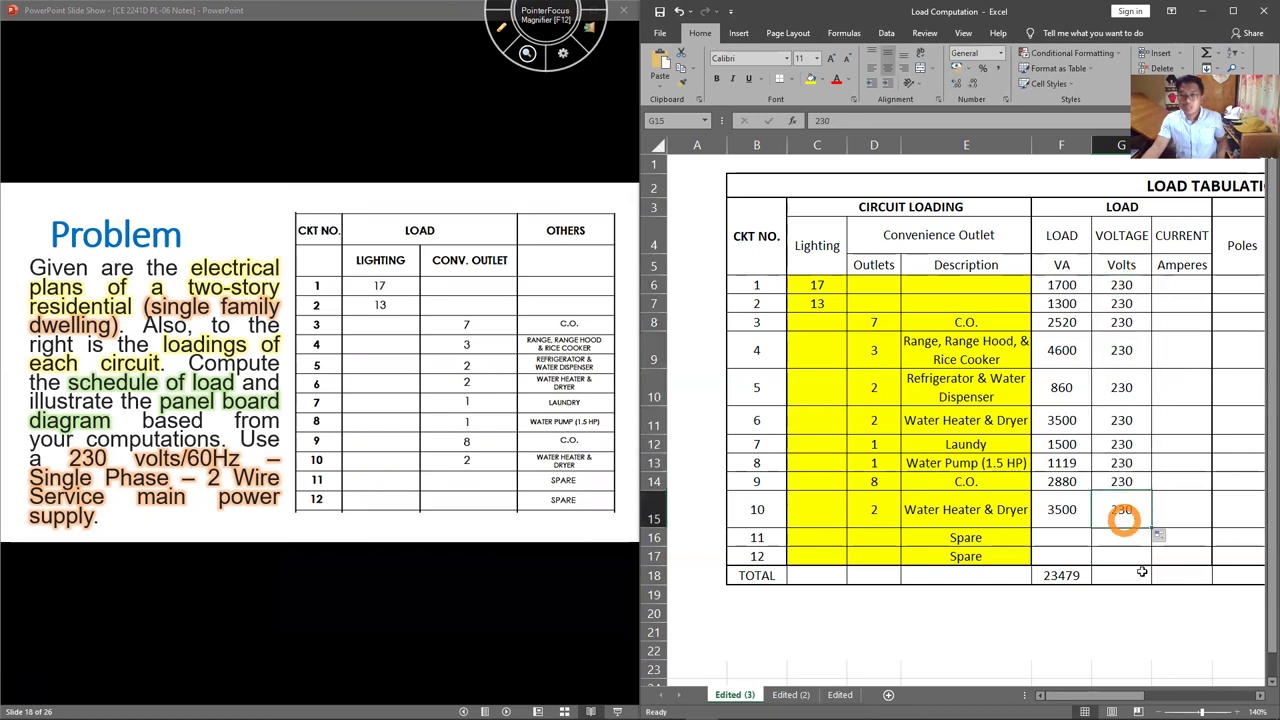
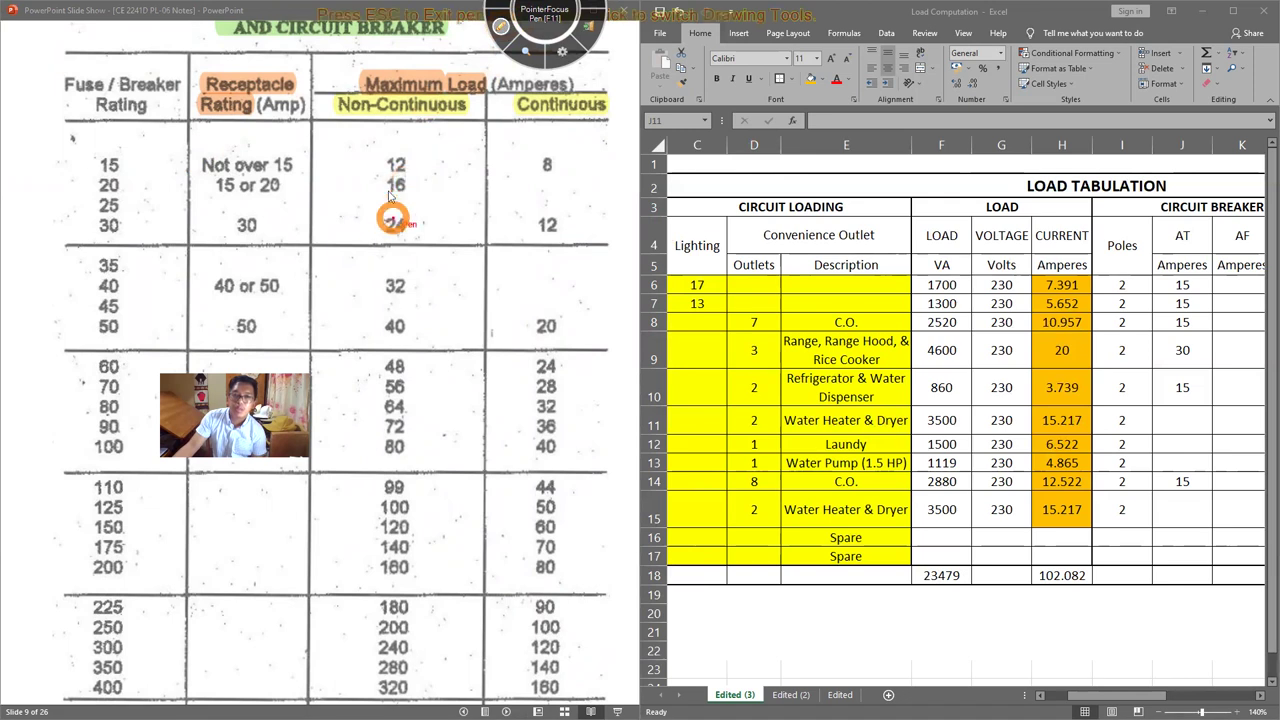
Step: Mark the 16 A non-continuous load and its 20 A breaker rating, clear the marks, and enter 20 as circuit 6's AT rating
mouse_move(395, 195)
left_mouse_down()
mouse_move(118, 200)
mouse_move(87, 183)
mouse_move(128, 198)
left_mouse_up()
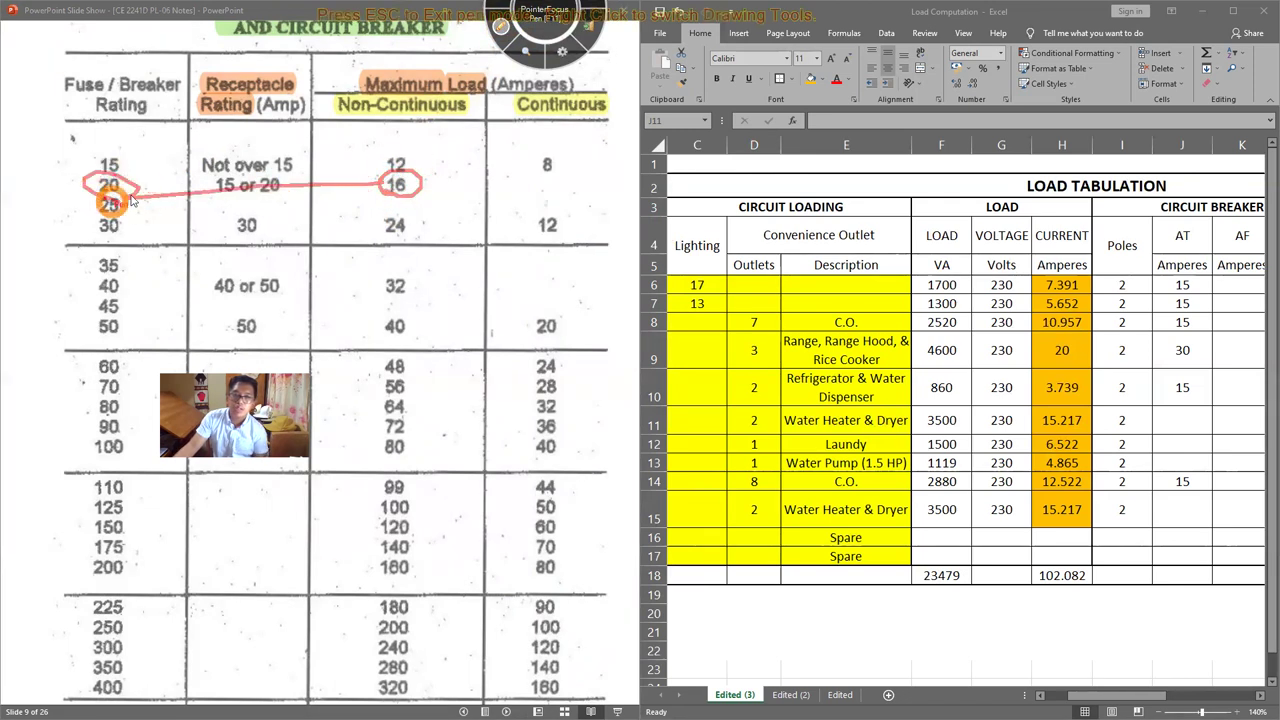
left_click(499, 26)
left_click(1181, 422)
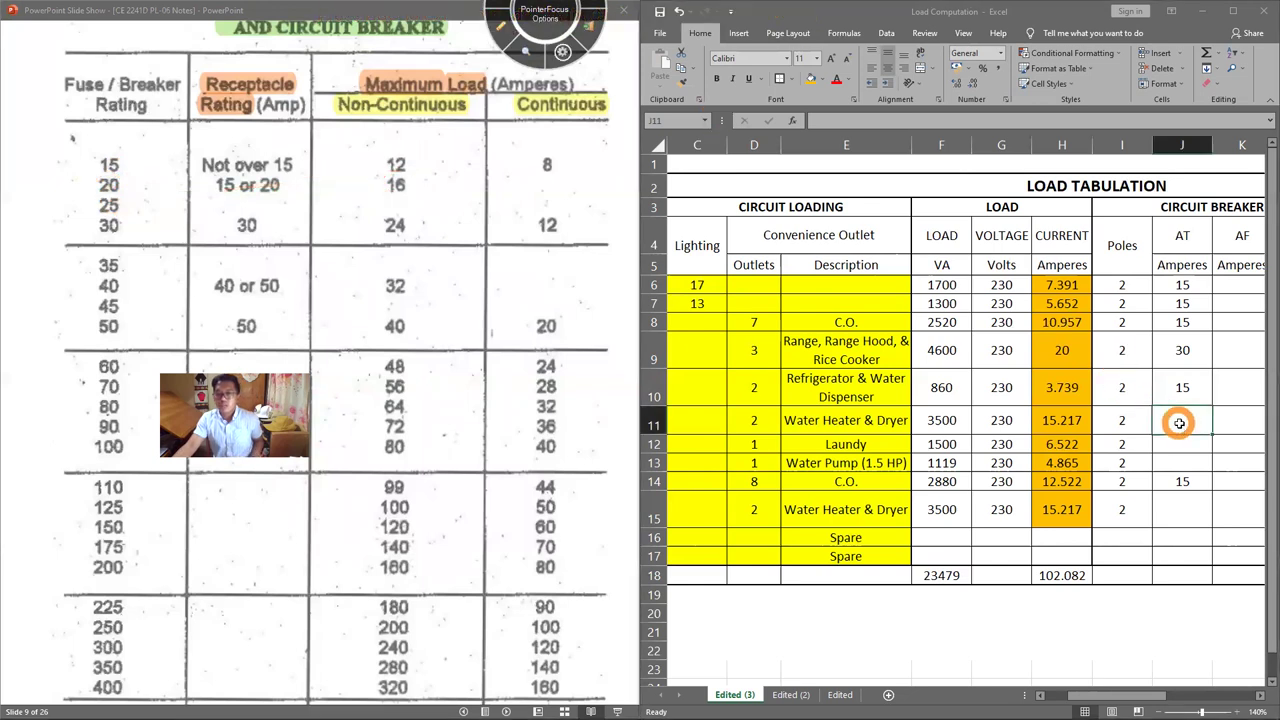
type("20")
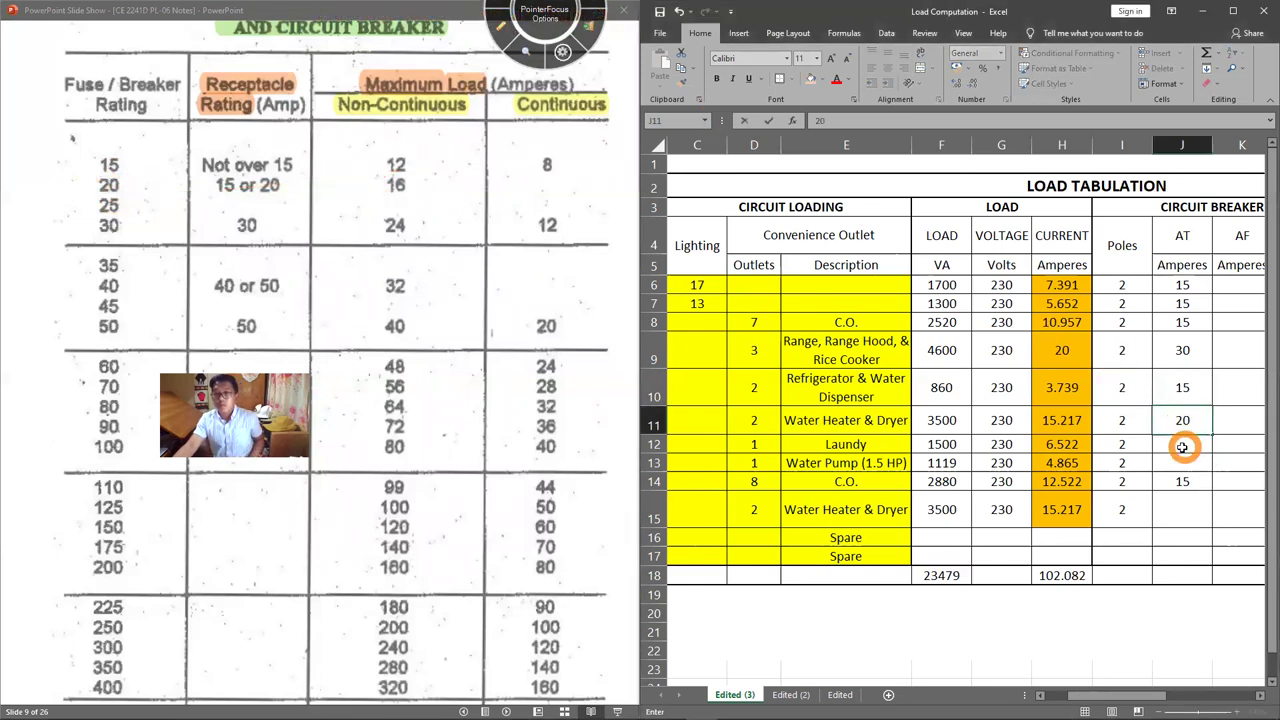
Step: Enter 15 as the breaker AT rating of both the laundry circuit and the Water Pump circuit
left_click(1182, 443)
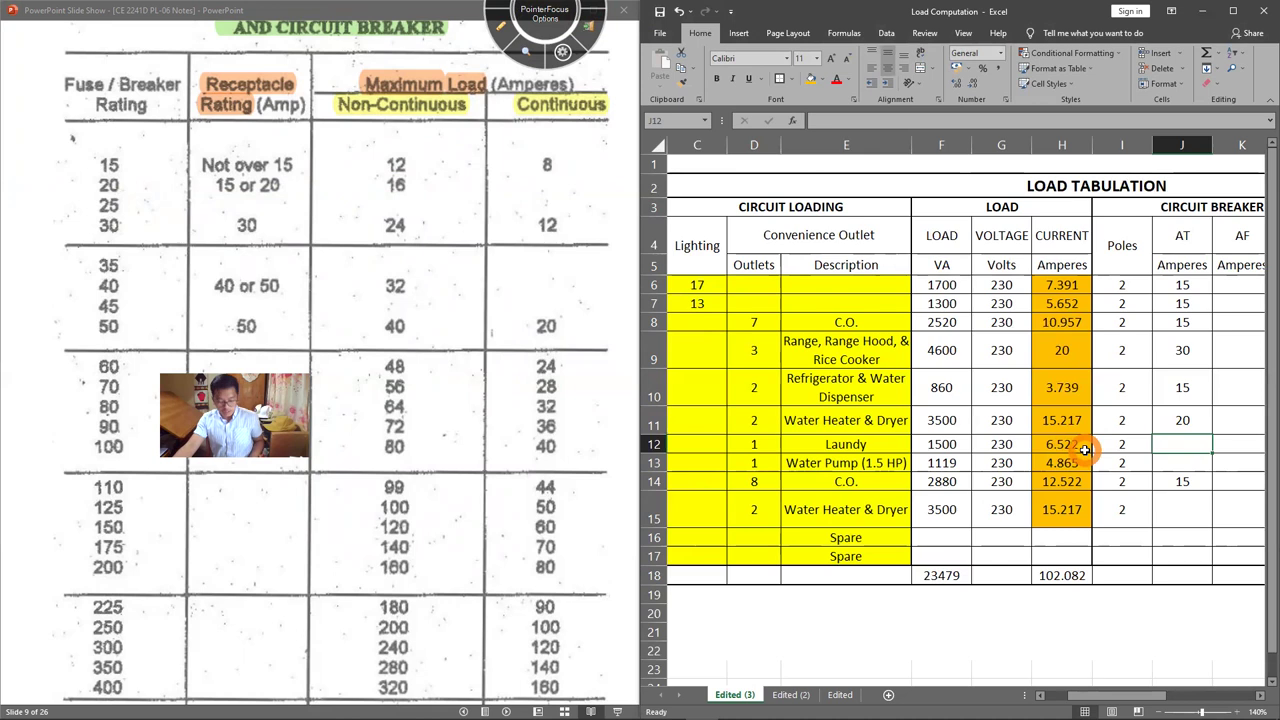
type("15")
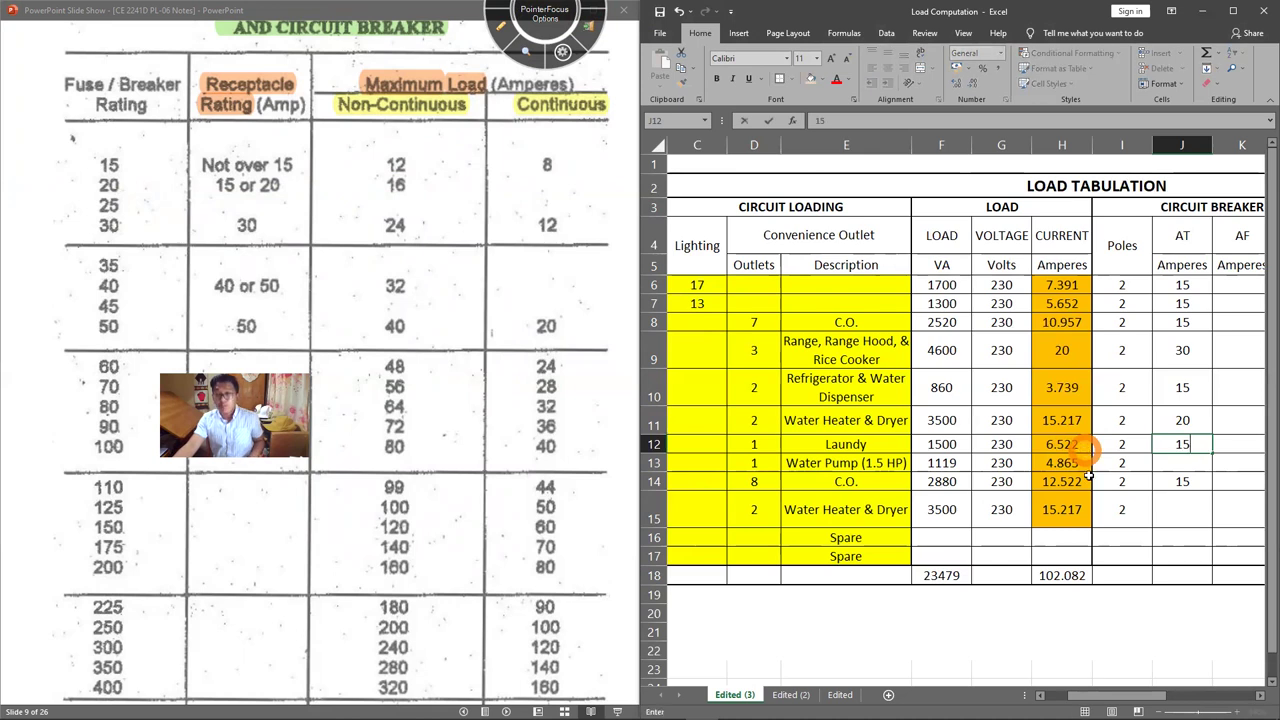
left_click(1183, 470)
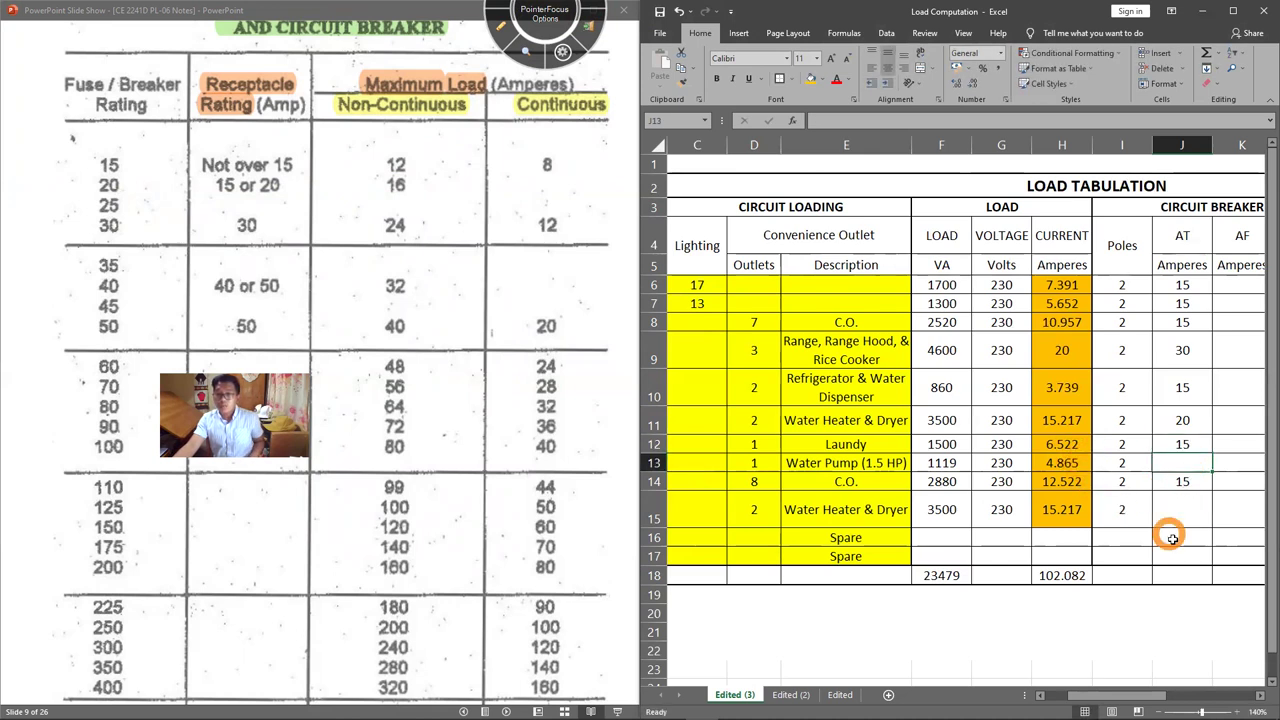
type("15")
left_click(1179, 512)
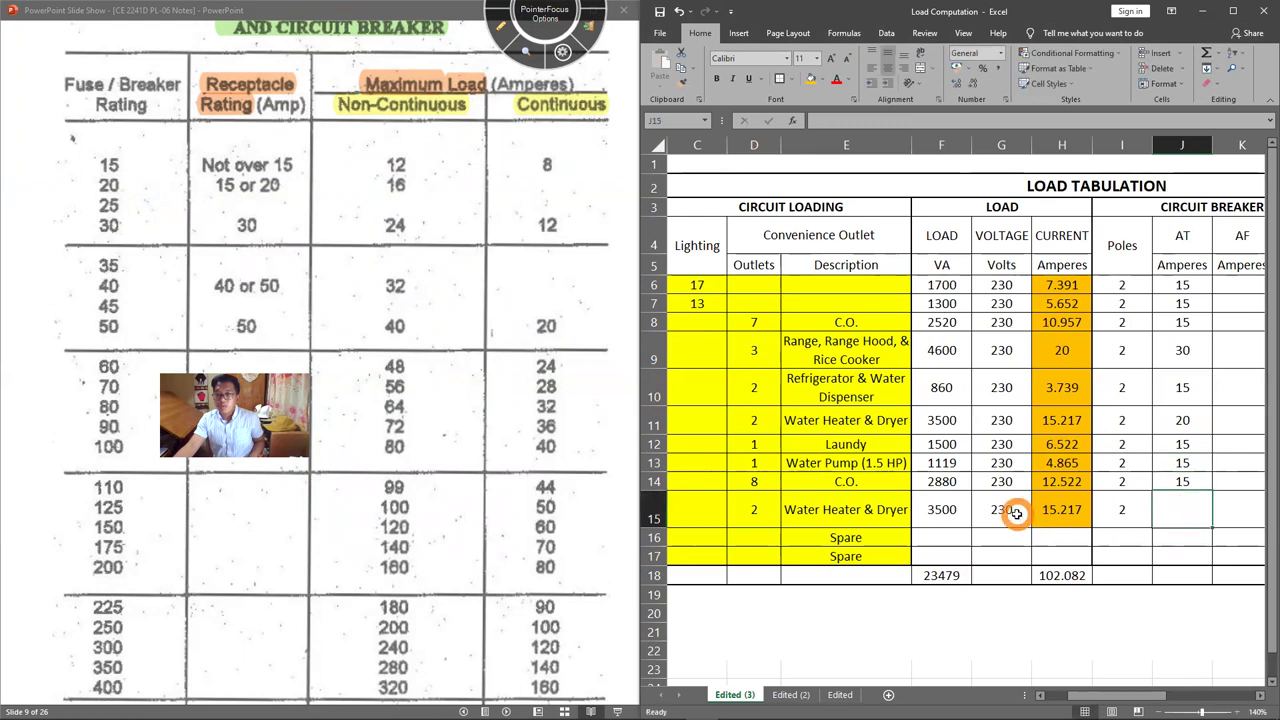
left_click(1178, 445)
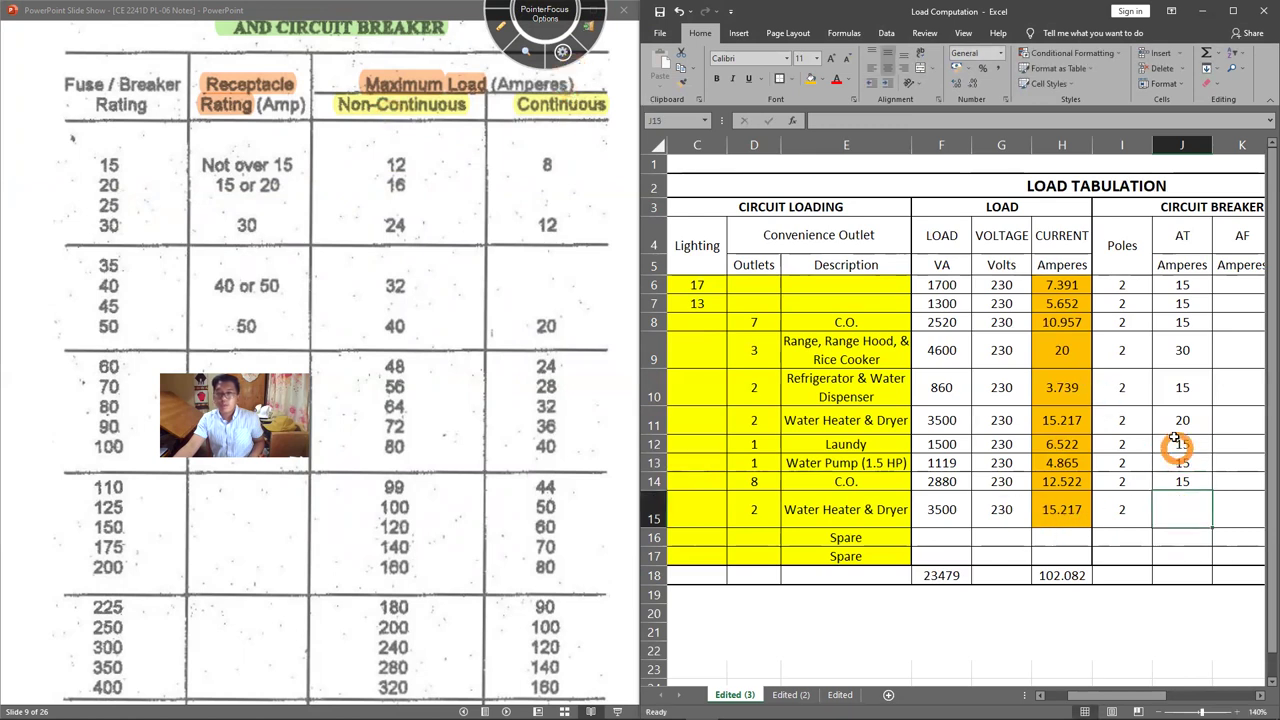
Step: Enter 20 as the breaker AT rating of circuit 10, the Water Heater & Dryer in row 15
left_click(1181, 510)
type("20")
left_click(1172, 585)
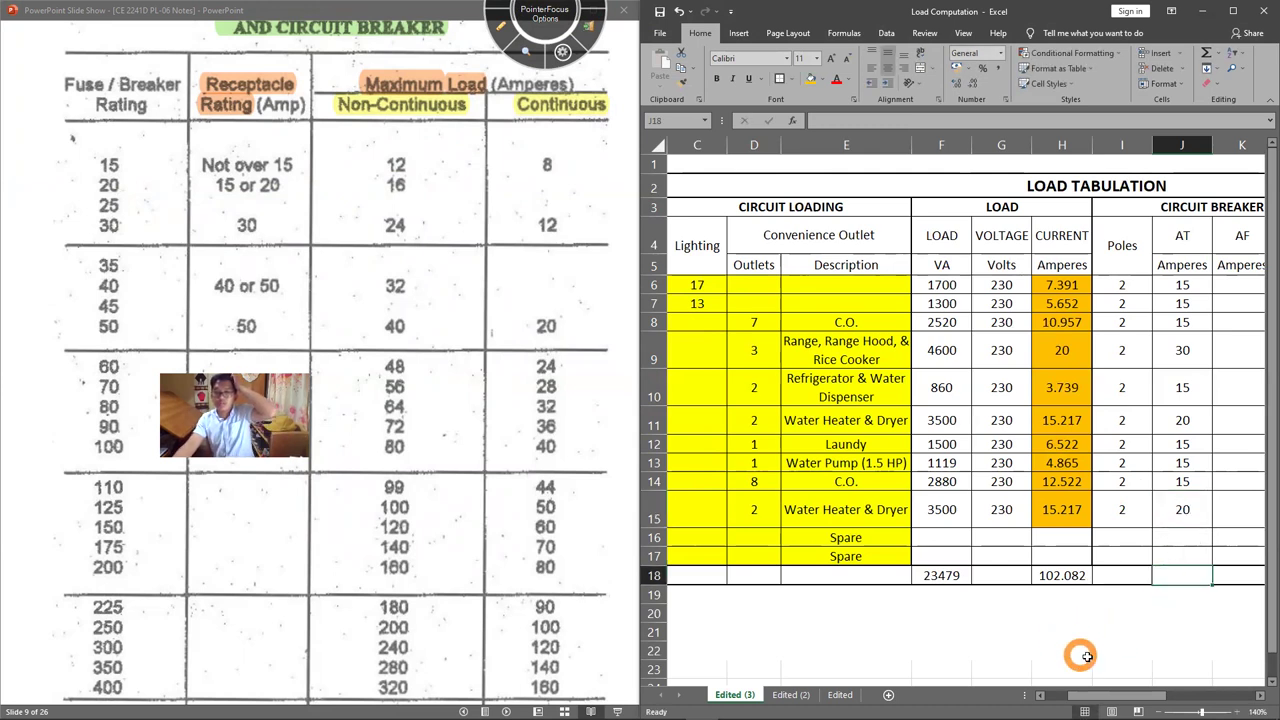
mouse_move(1128, 697)
left_mouse_down()
mouse_move(1145, 690)
mouse_move(1124, 678)
left_mouse_up()
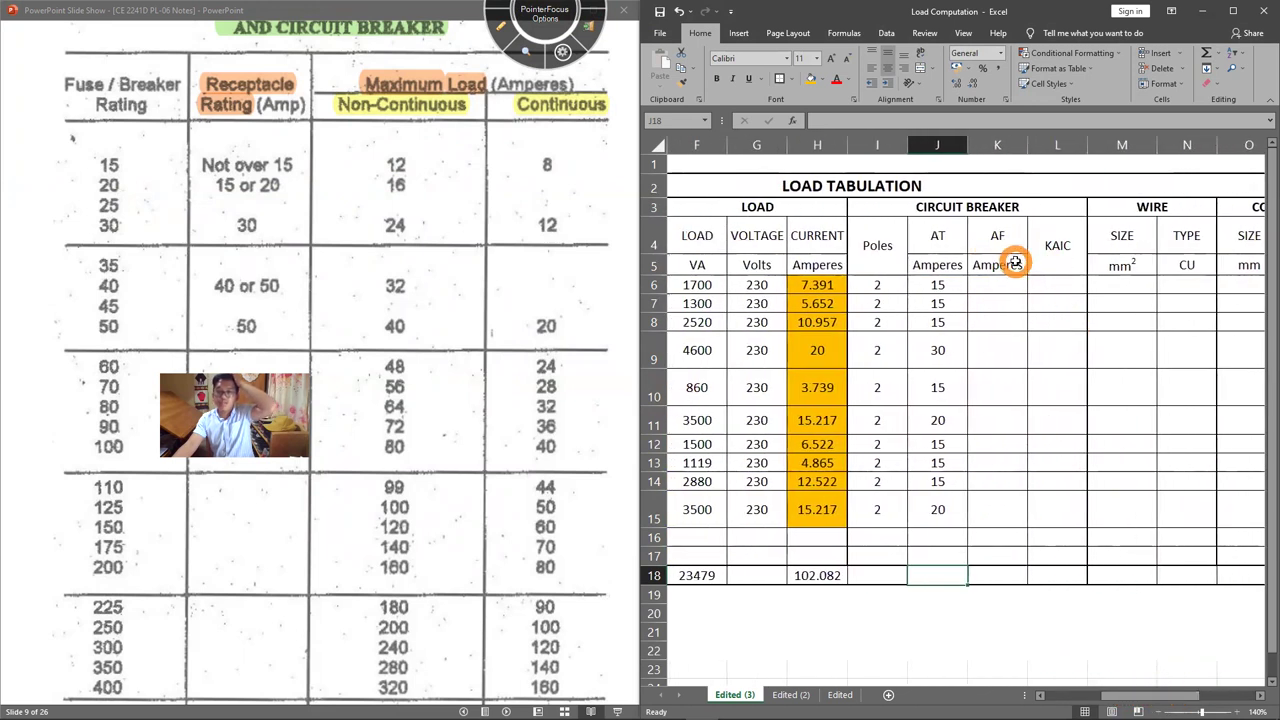
Step: Bring up the Table 3-4 slide, mark the AF heading and the total current with the pen, and clear the marks
left_click(496, 349)
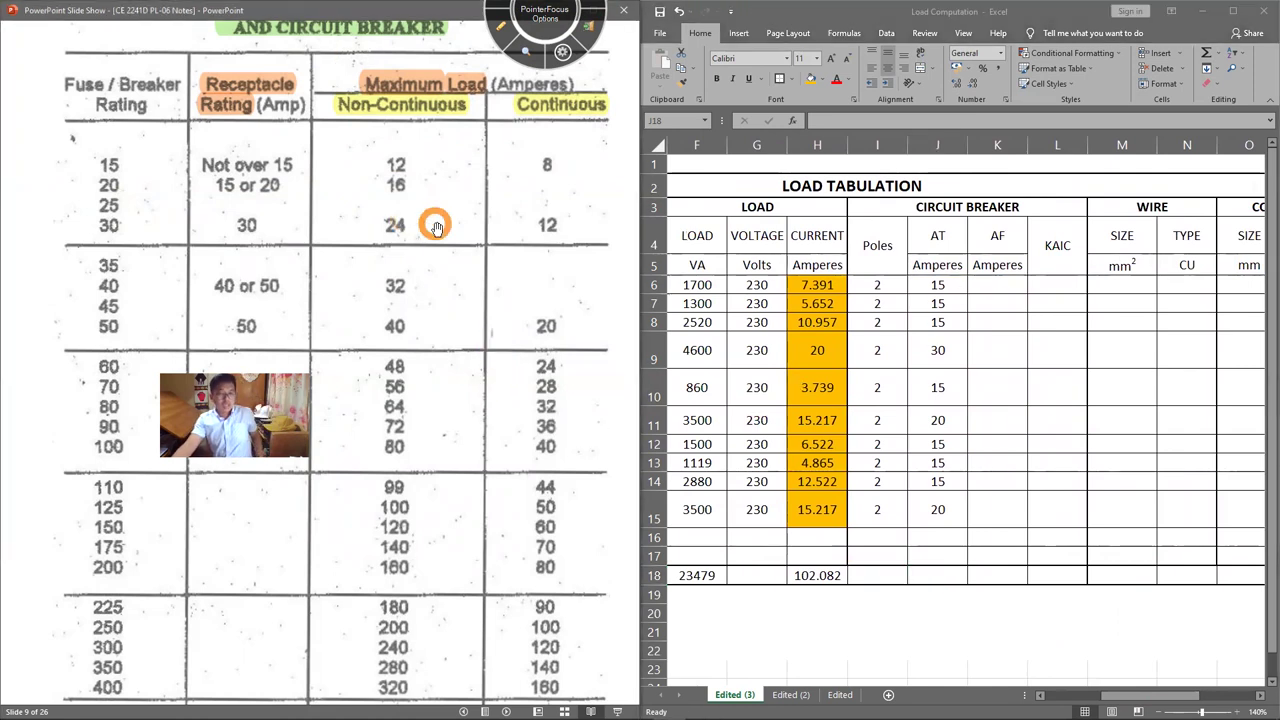
scroll(435, 222, "down", 1)
scroll(435, 225, "down", 2)
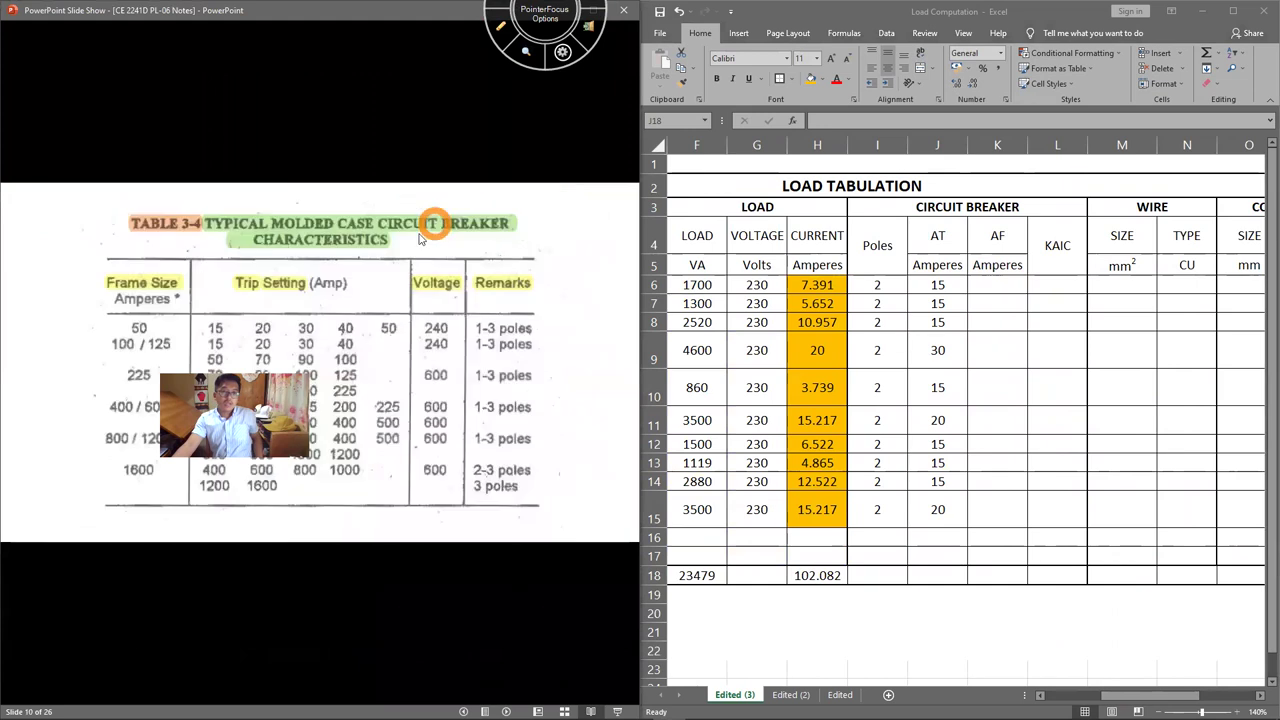
key("F11")
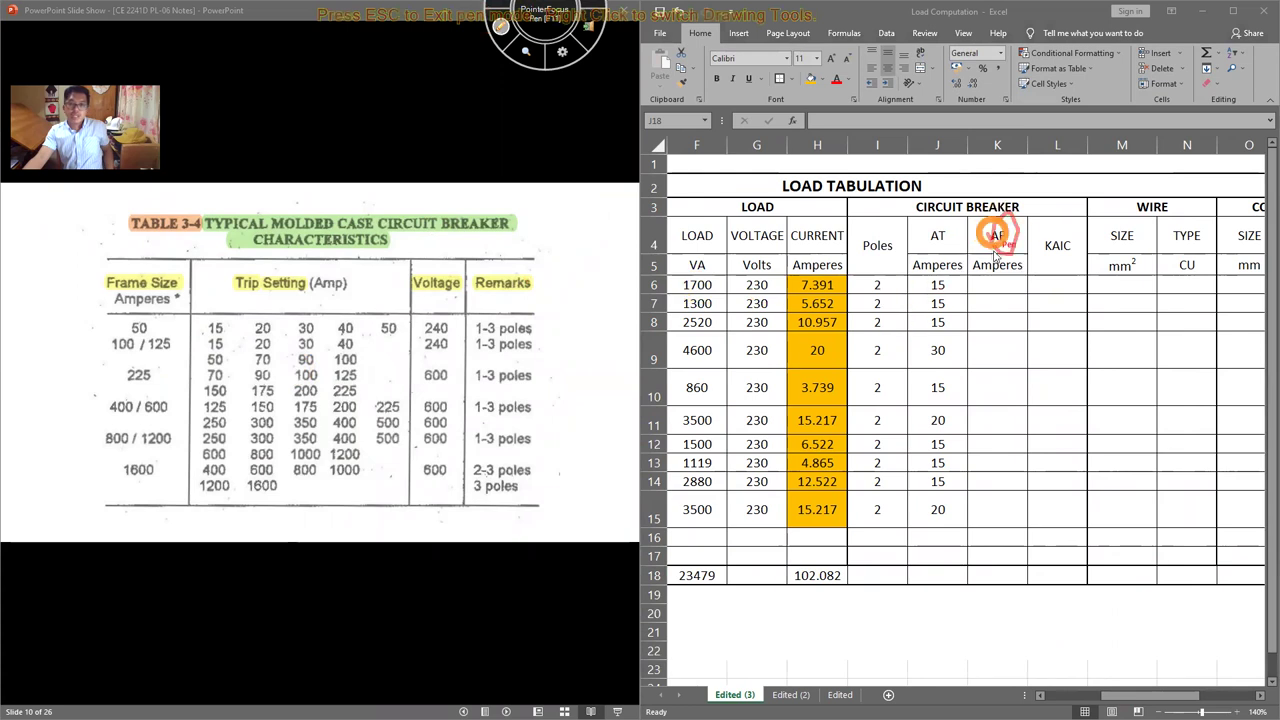
mouse_move(993, 252)
left_mouse_down()
mouse_move(809, 591)
mouse_move(833, 575)
left_mouse_up()
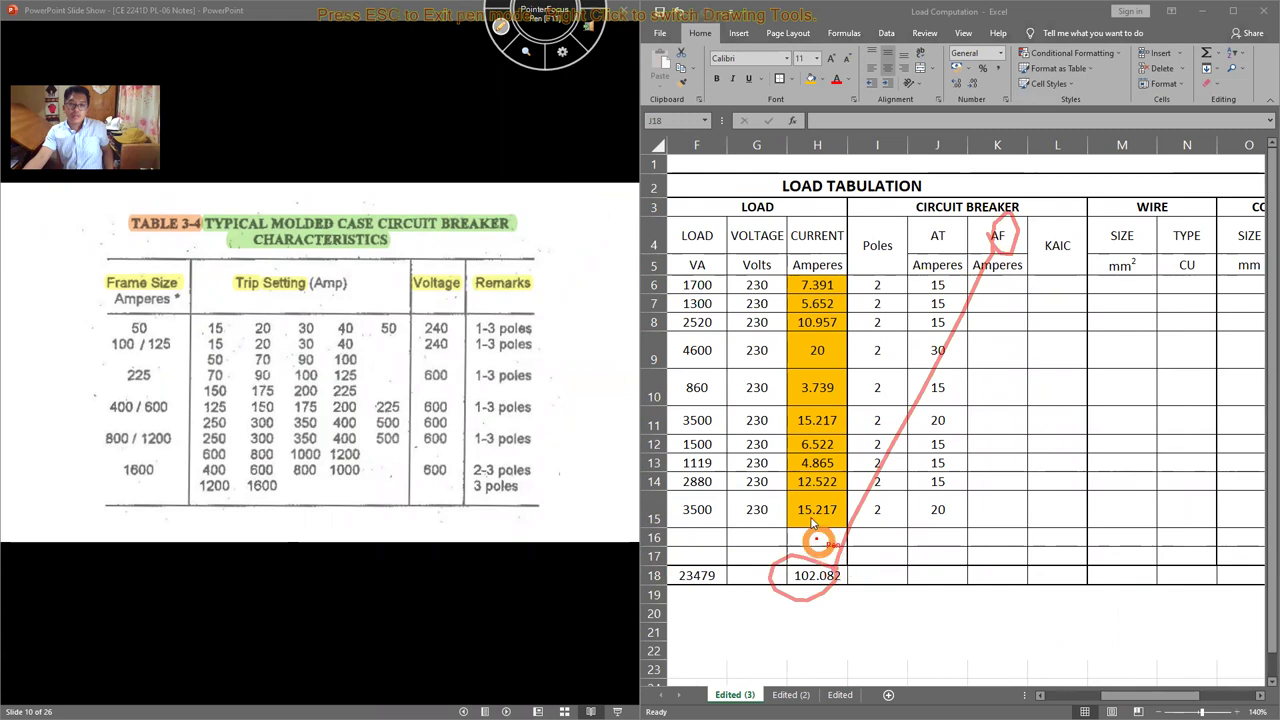
key("Escape")
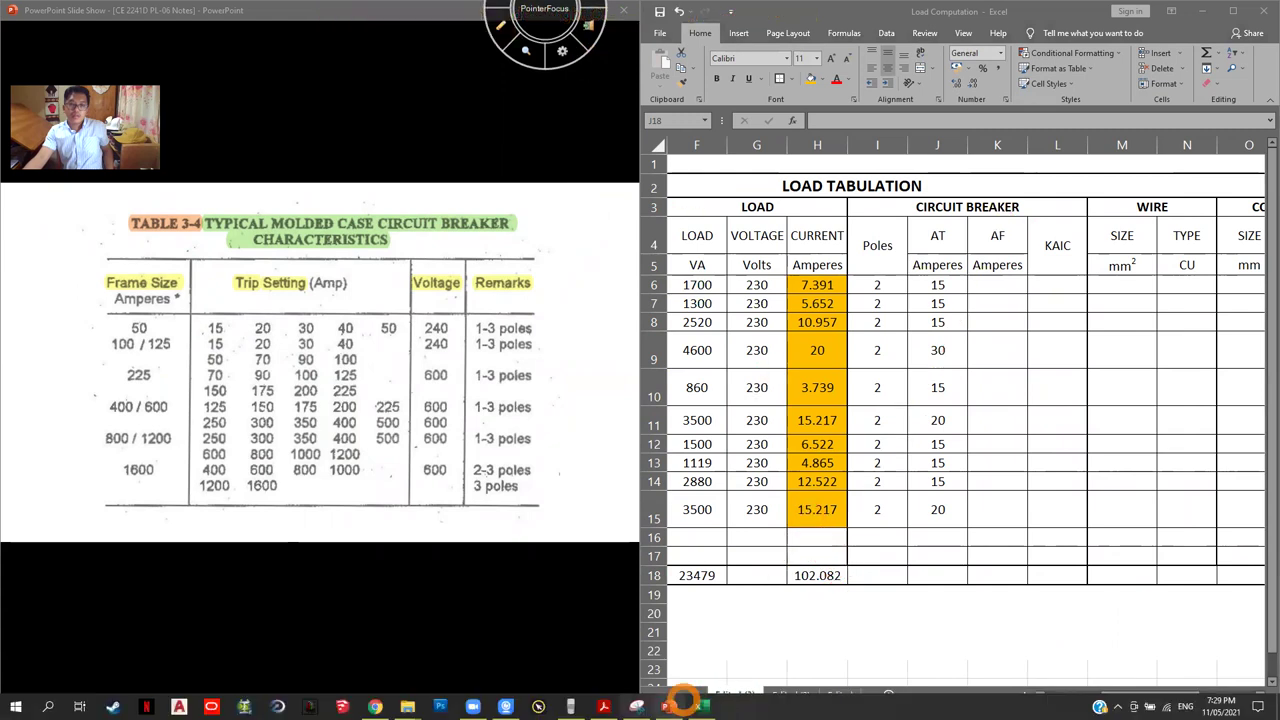
Step: Switch to Chrome, decline the incoming Facebook call, and minimize the browser
left_click(375, 707)
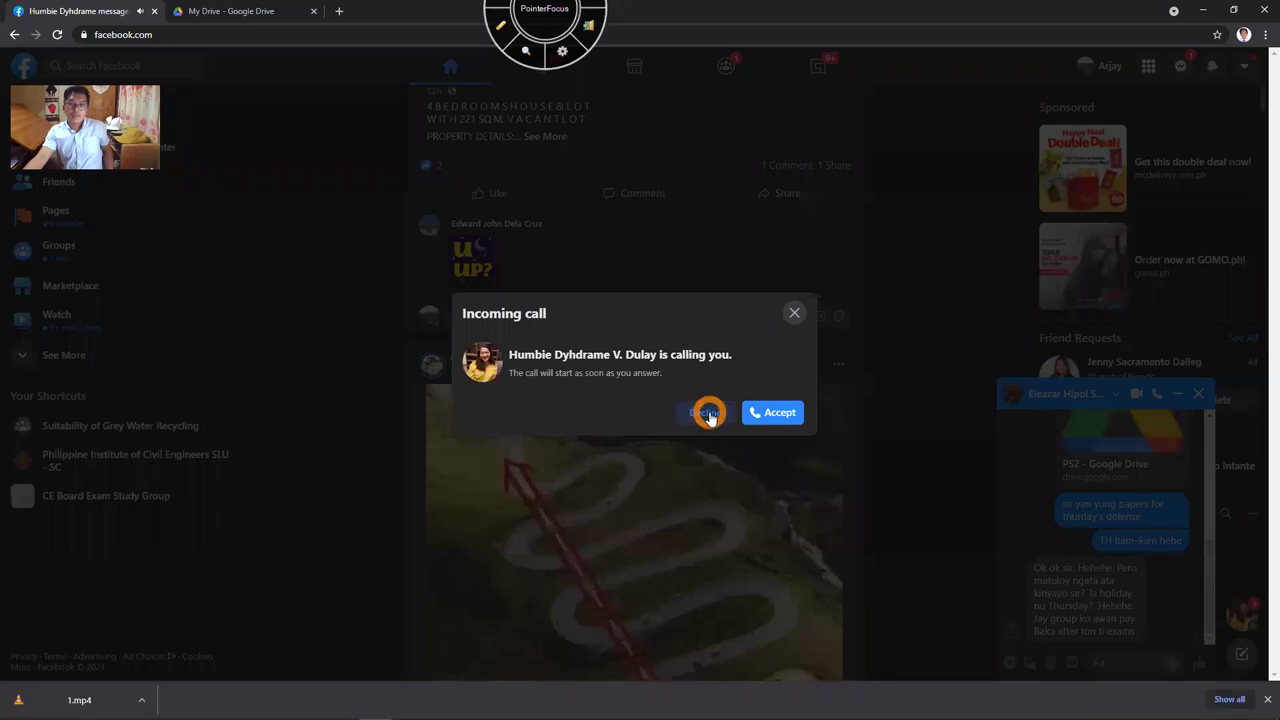
left_click(705, 412)
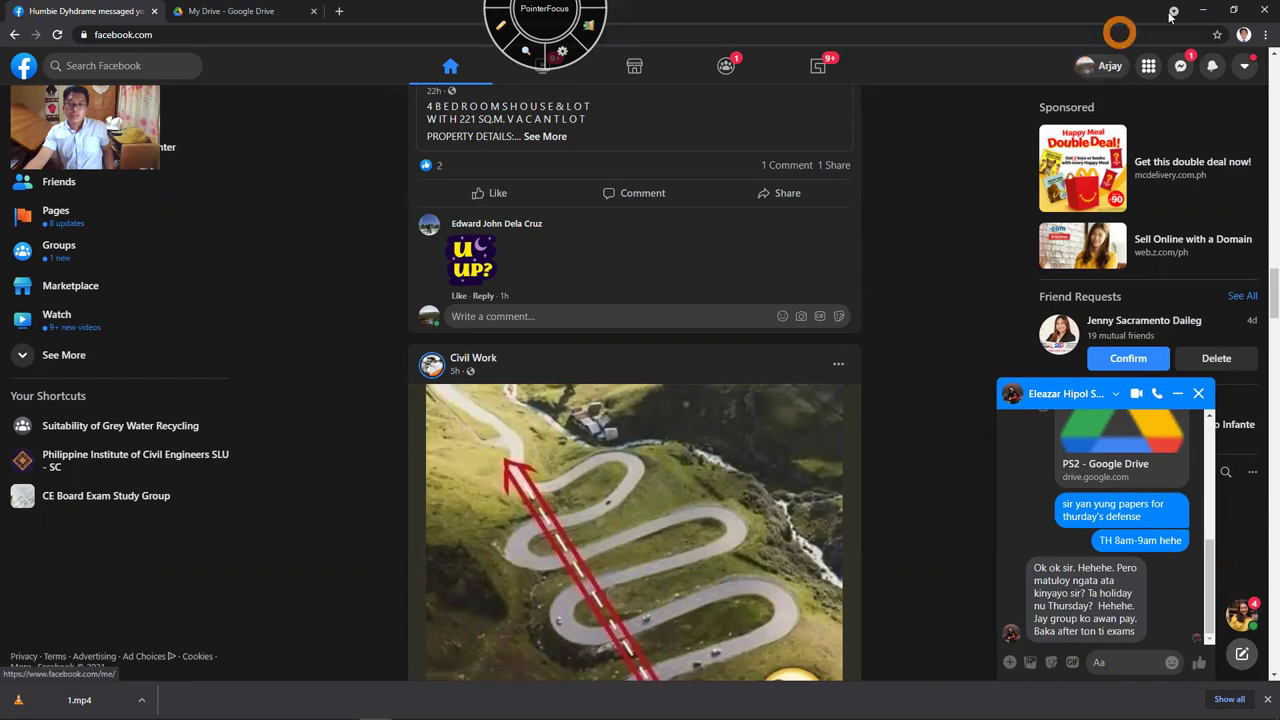
left_click(1203, 10)
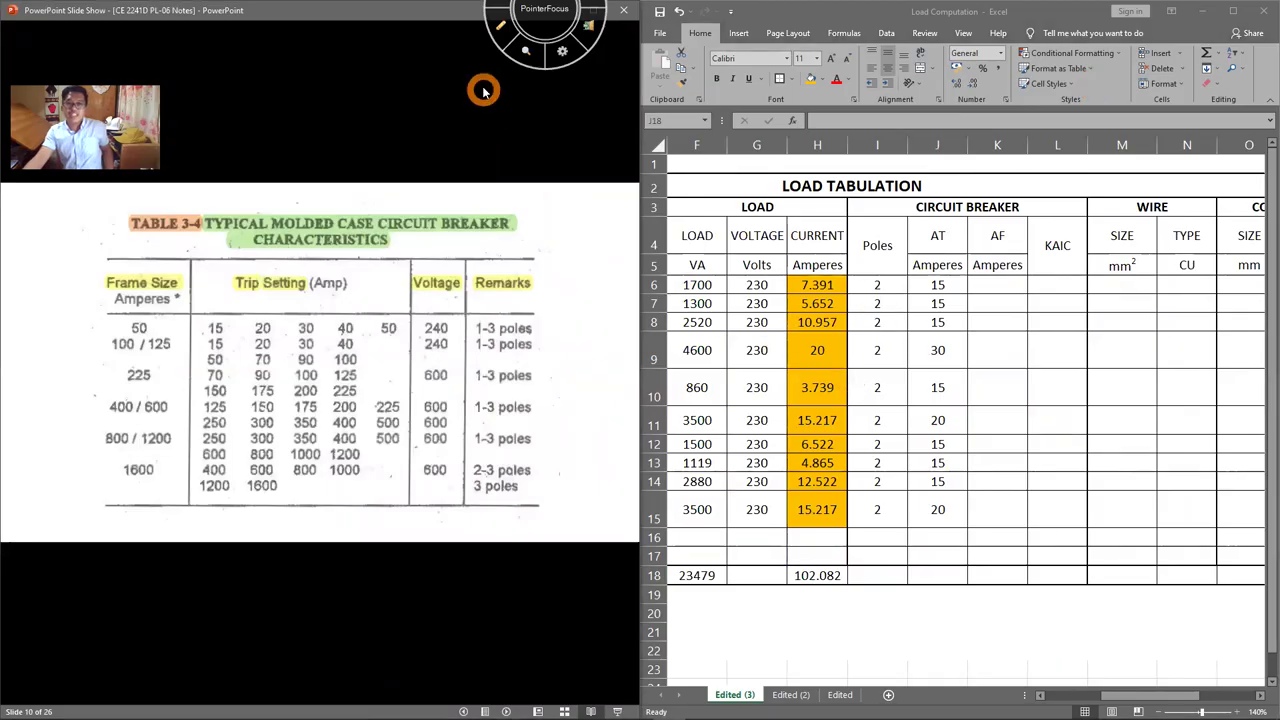
Step: Mark the AF heading, the total current and Table 3-4's Frame Size values with the pen, and clear the marks
left_click(501, 27)
mouse_move(1022, 282)
left_mouse_down()
mouse_move(966, 271)
mouse_move(980, 283)
mouse_move(826, 506)
mouse_move(817, 566)
mouse_move(855, 615)
mouse_move(785, 585)
left_mouse_up()
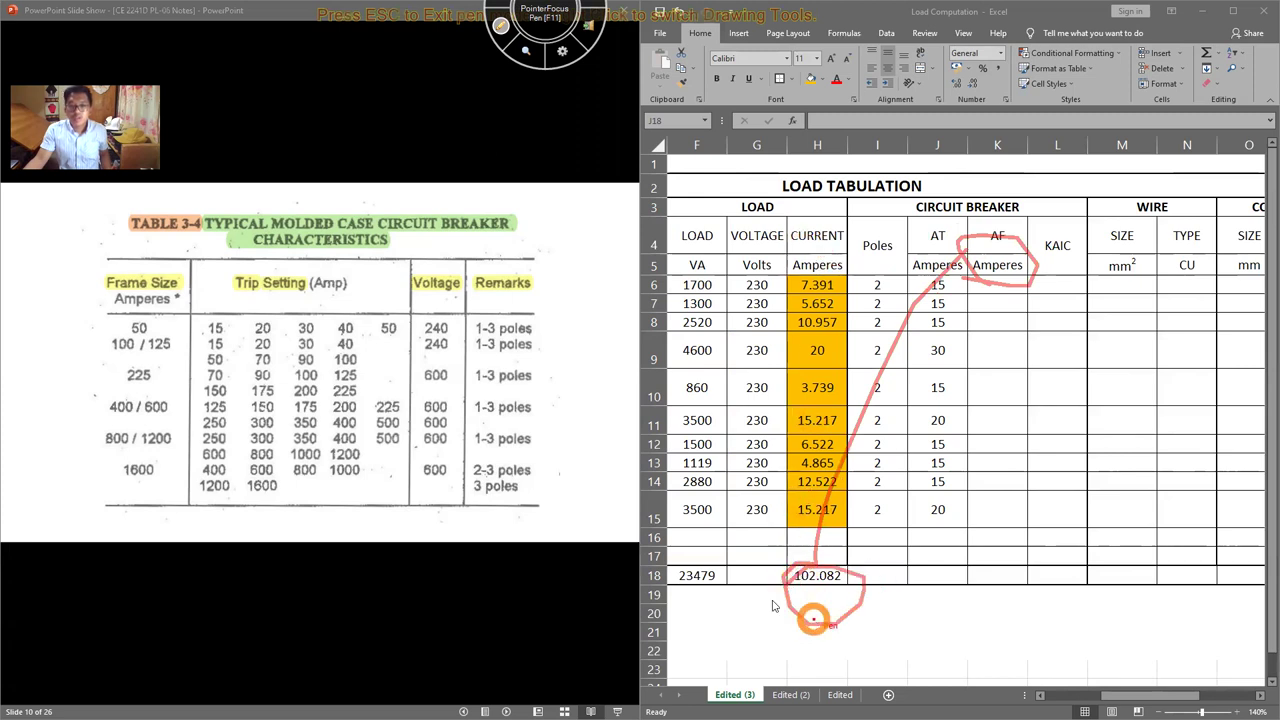
left_click_drag(776, 600, 875, 577)
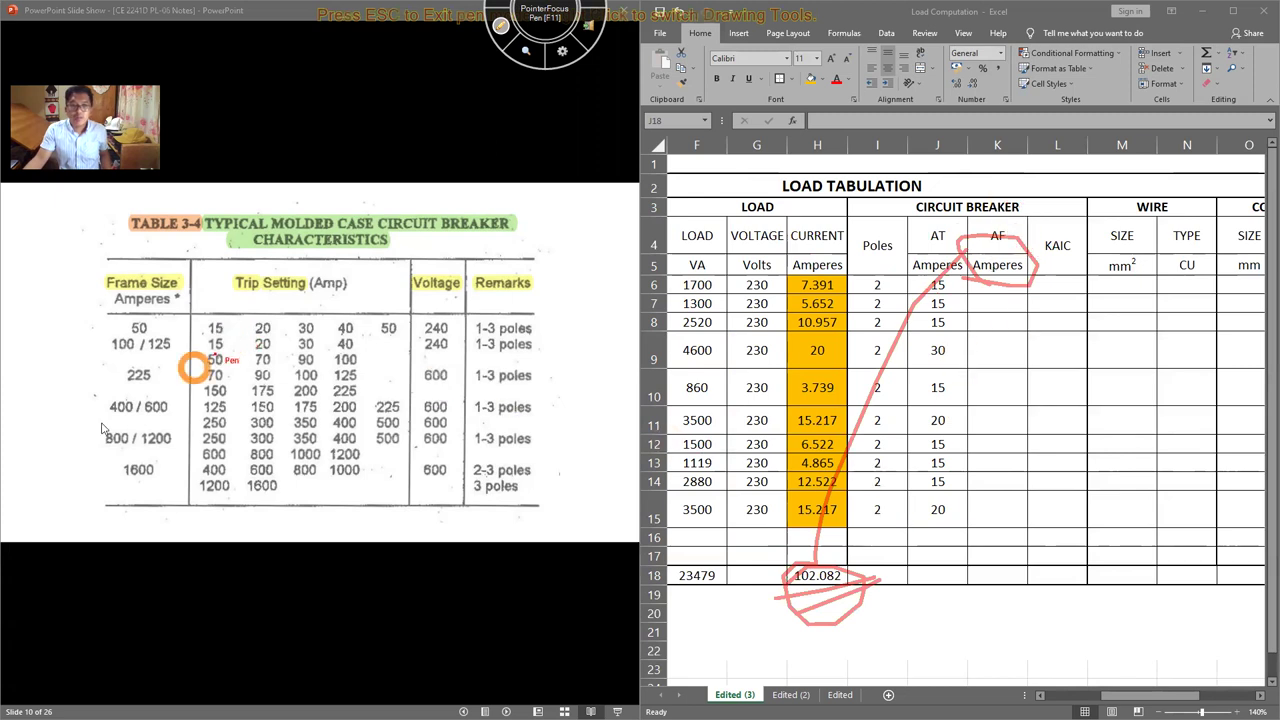
mouse_move(110, 489)
left_mouse_down()
mouse_move(183, 397)
mouse_move(65, 428)
mouse_move(118, 540)
left_mouse_up()
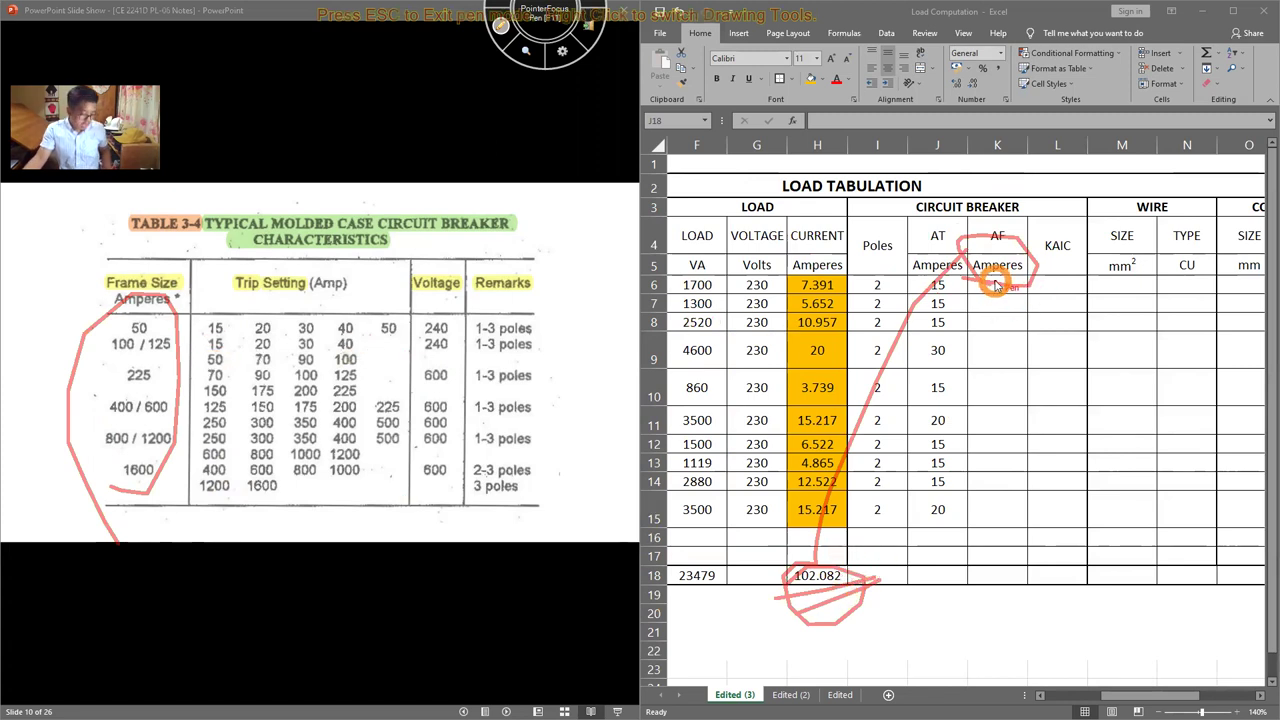
key("Escape")
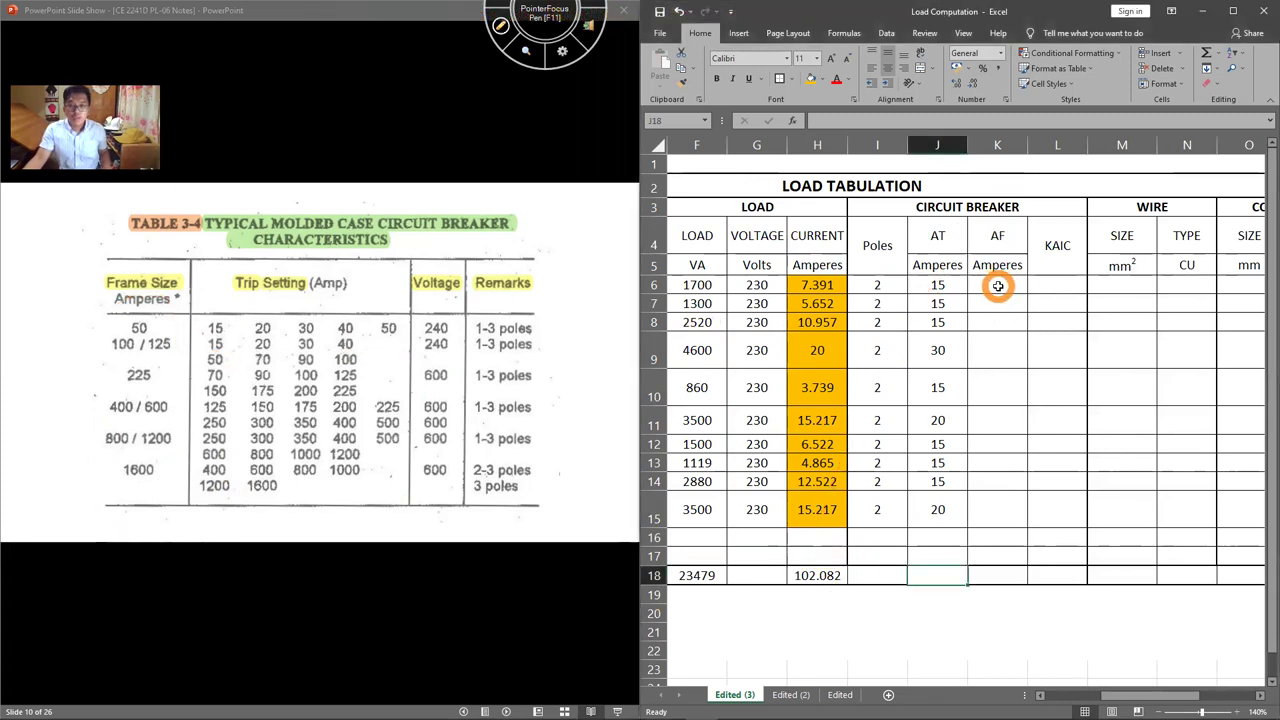
Step: Enter 125 as the breaker AF rating of circuit 1 and fill it down through circuit 10
left_click(998, 285)
type("125")
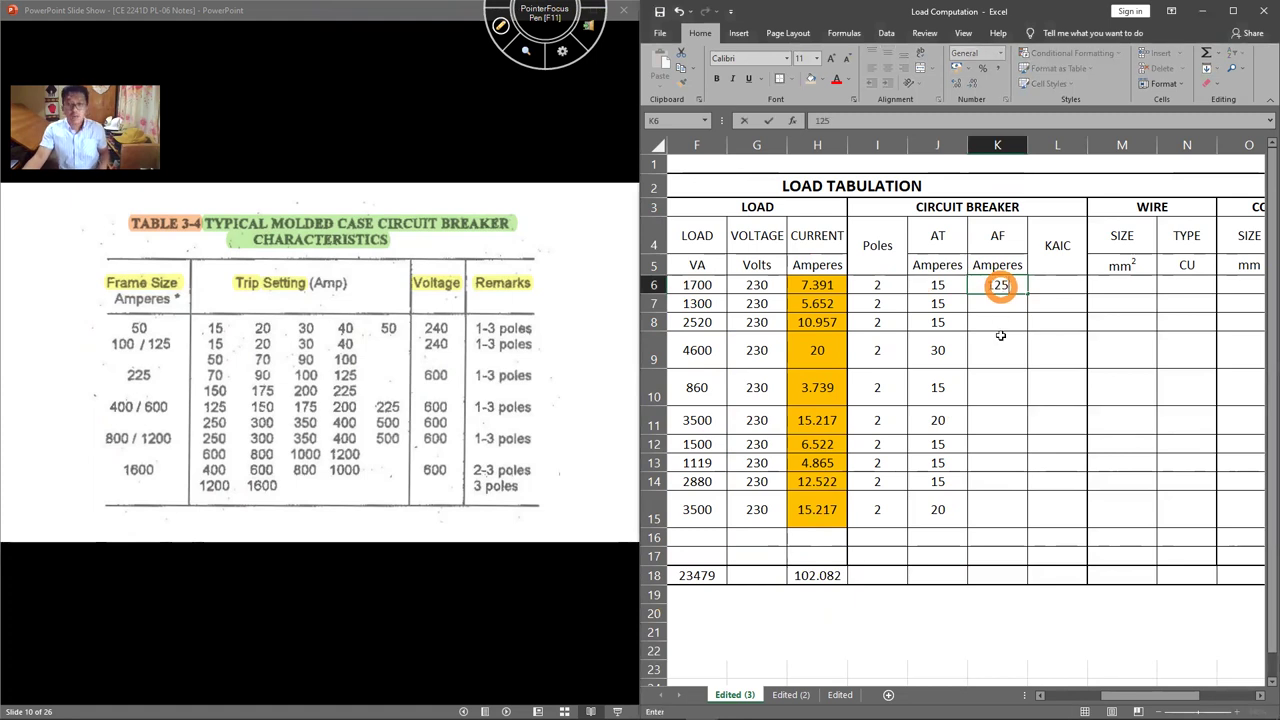
left_click(1015, 289)
left_click_drag(1025, 290, 1028, 520)
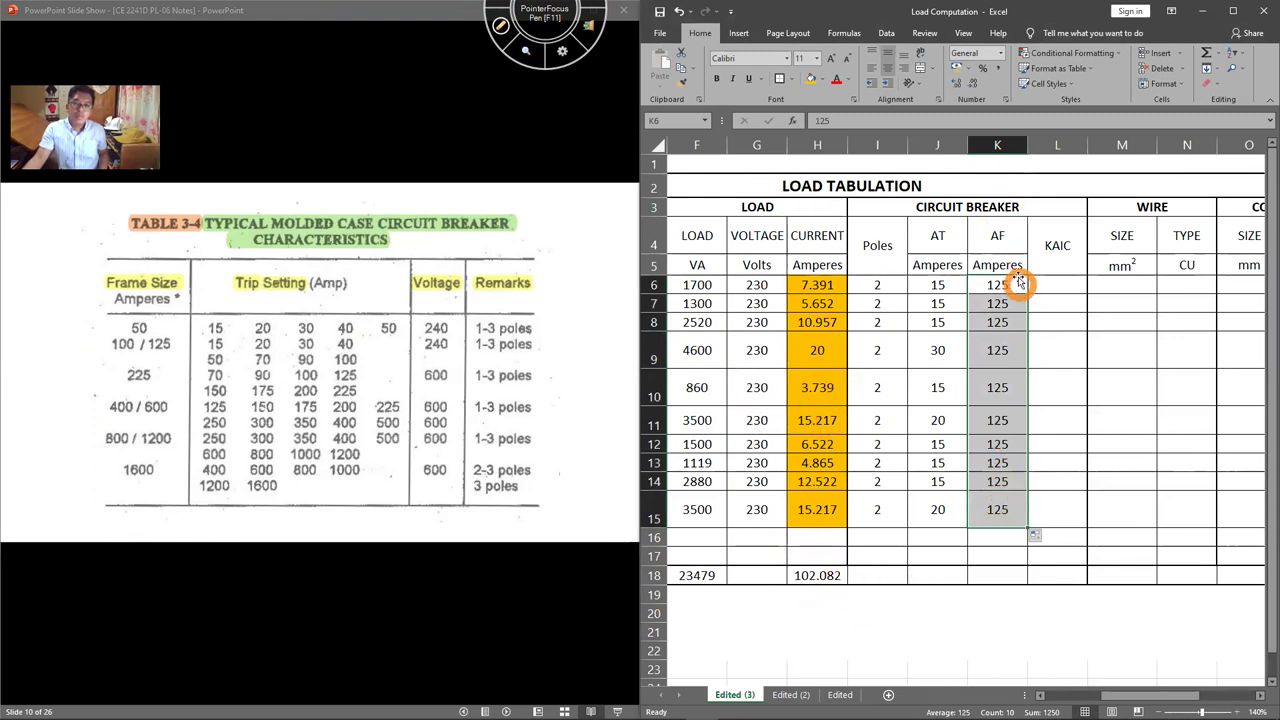
Step: Bring up the kAIC Rating slide, enter 10 as circuit 1's KAIC value, and fill it down through circuit 10
left_click(1056, 282)
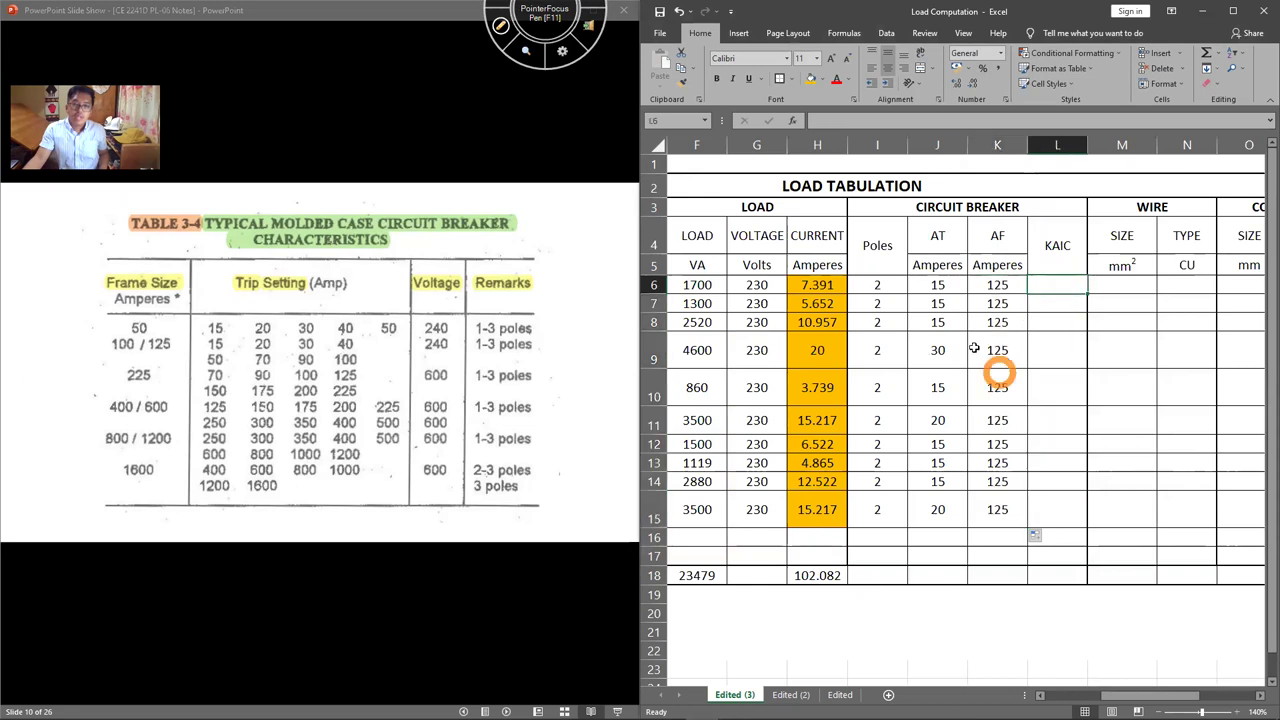
scroll(465, 403, "up", 2)
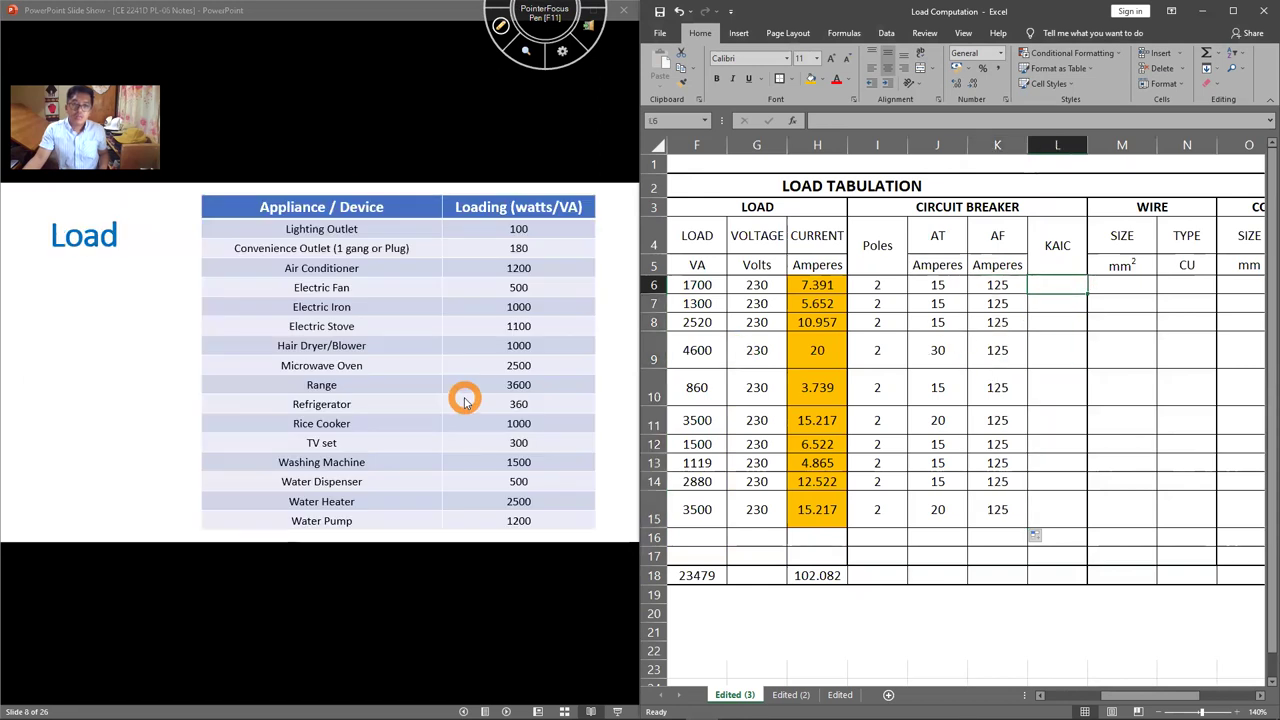
scroll(465, 401, "down", 1)
scroll(463, 401, "up", 1)
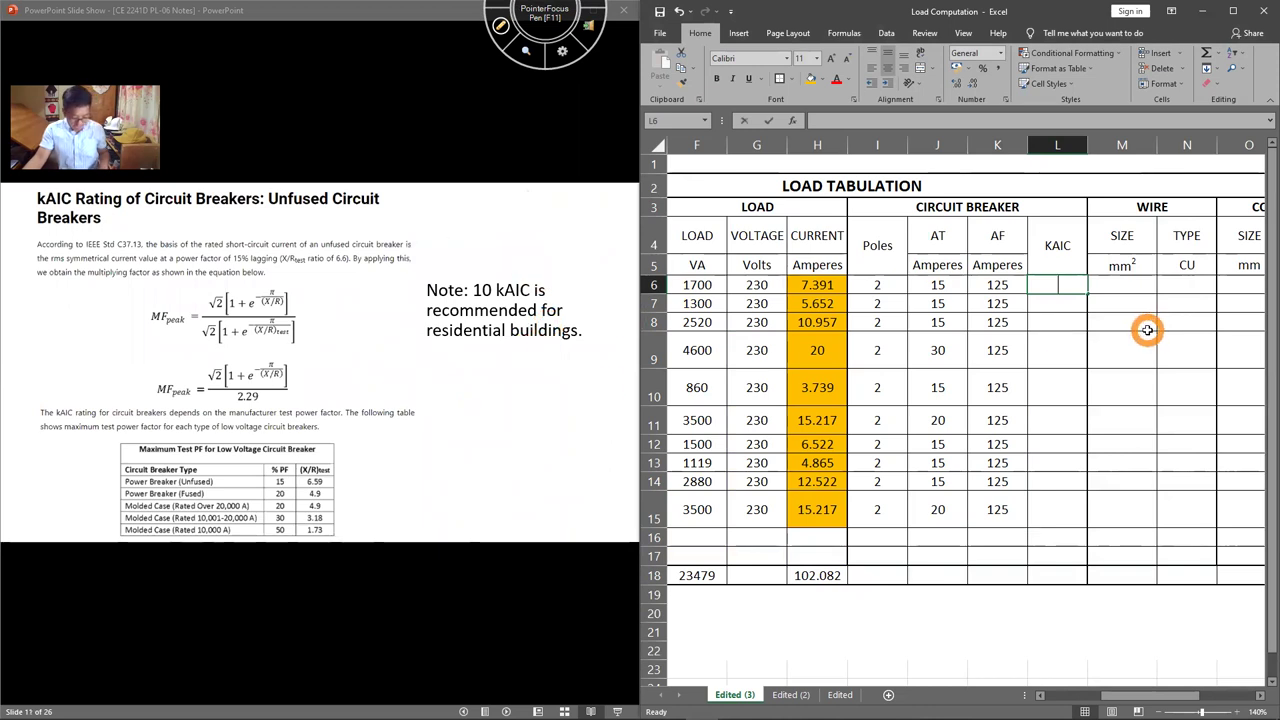
type("10")
key("Return")
left_click(1058, 281)
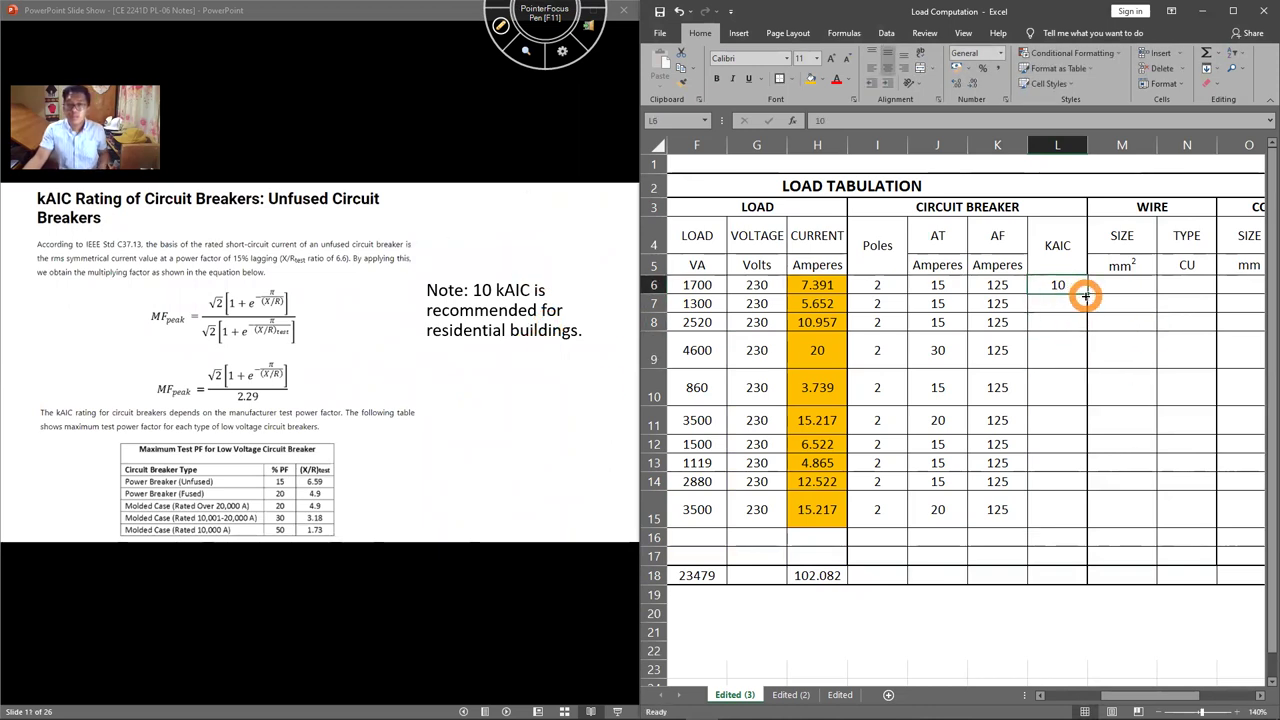
left_click_drag(1086, 294, 1076, 522)
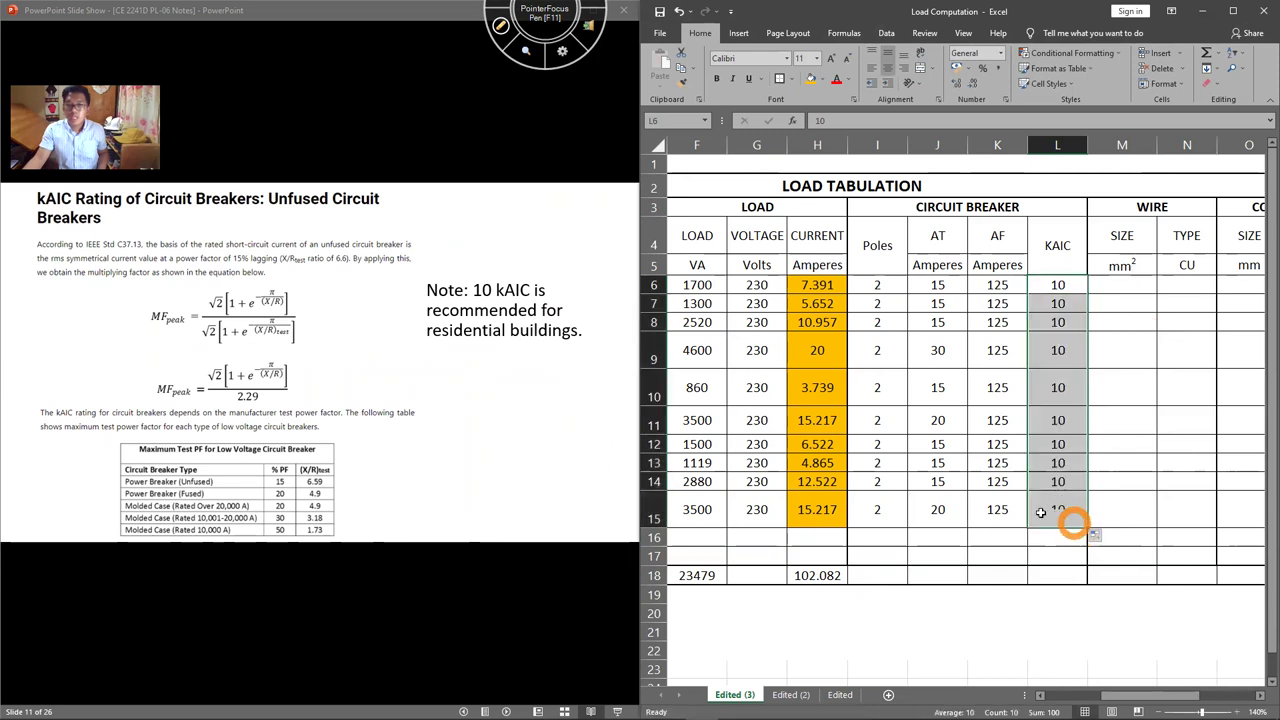
Step: Return to the circuit breaker photo slide, mark the CIRCUIT BREAKER columns and the breaker's printed ratings, and clear the marks
scroll(440, 375, "up", 4)
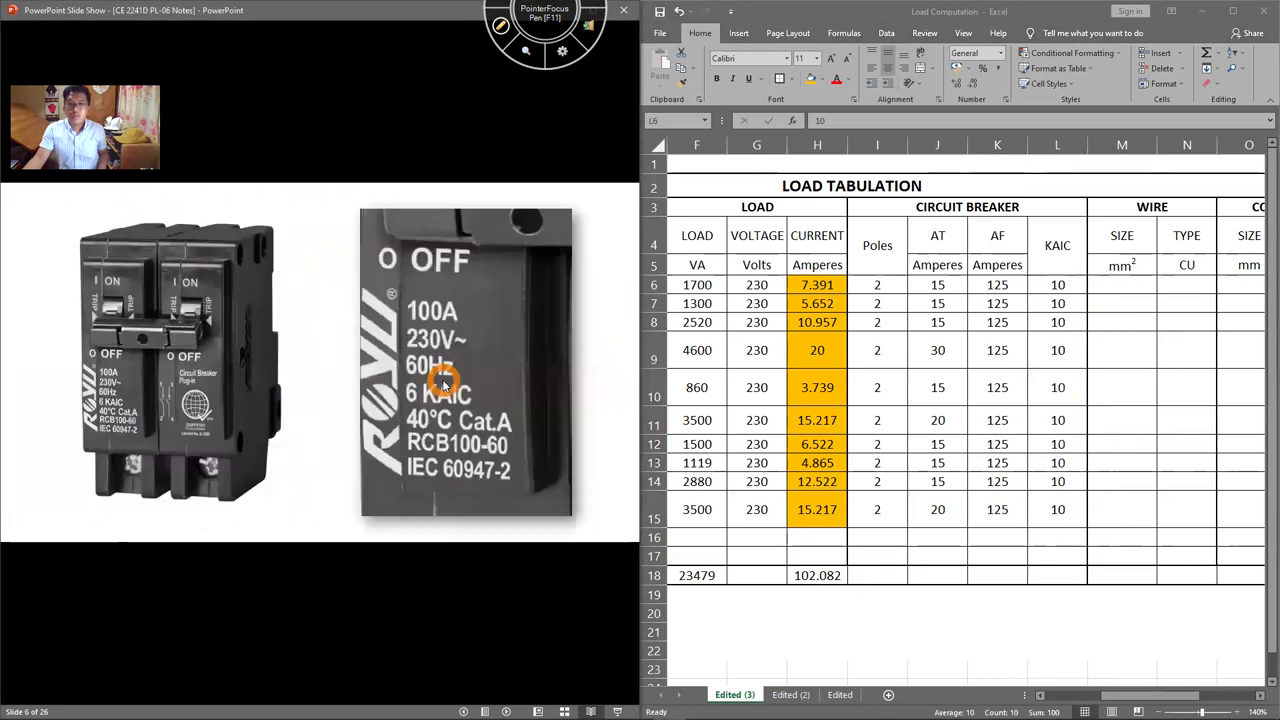
left_click(500, 28)
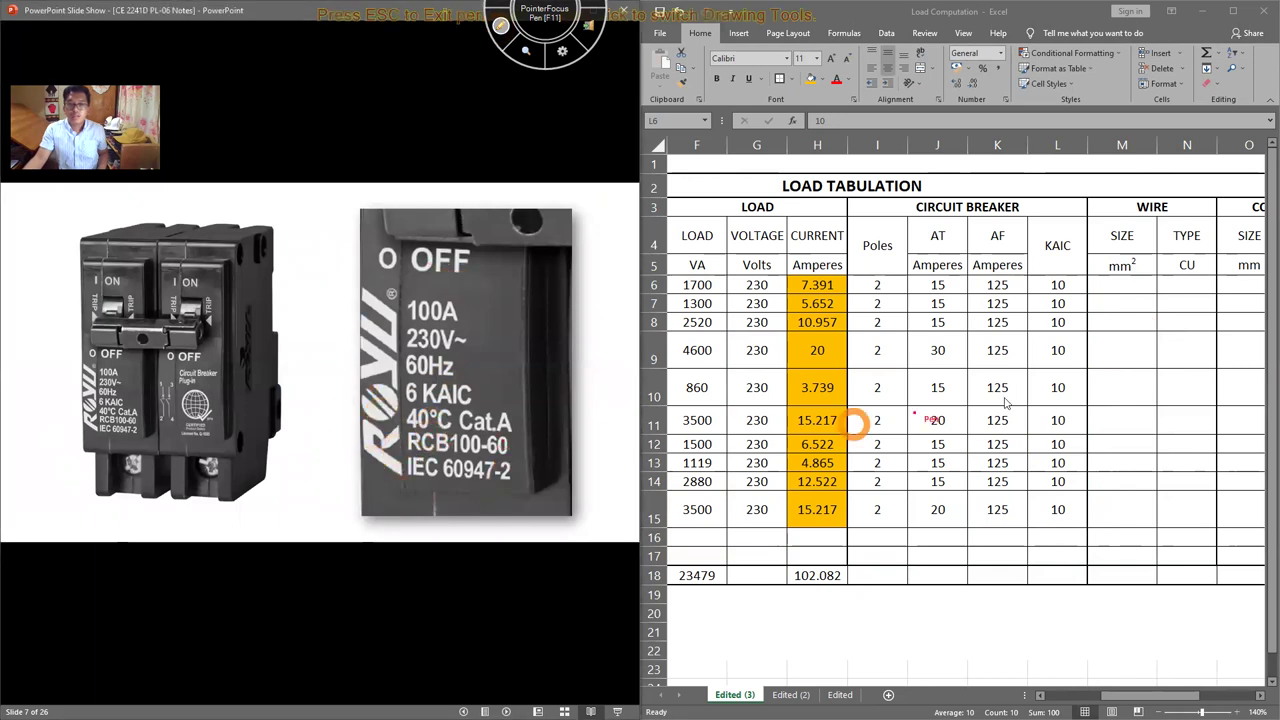
mouse_move(890, 536)
left_mouse_down()
mouse_move(835, 290)
mouse_move(960, 590)
left_mouse_up()
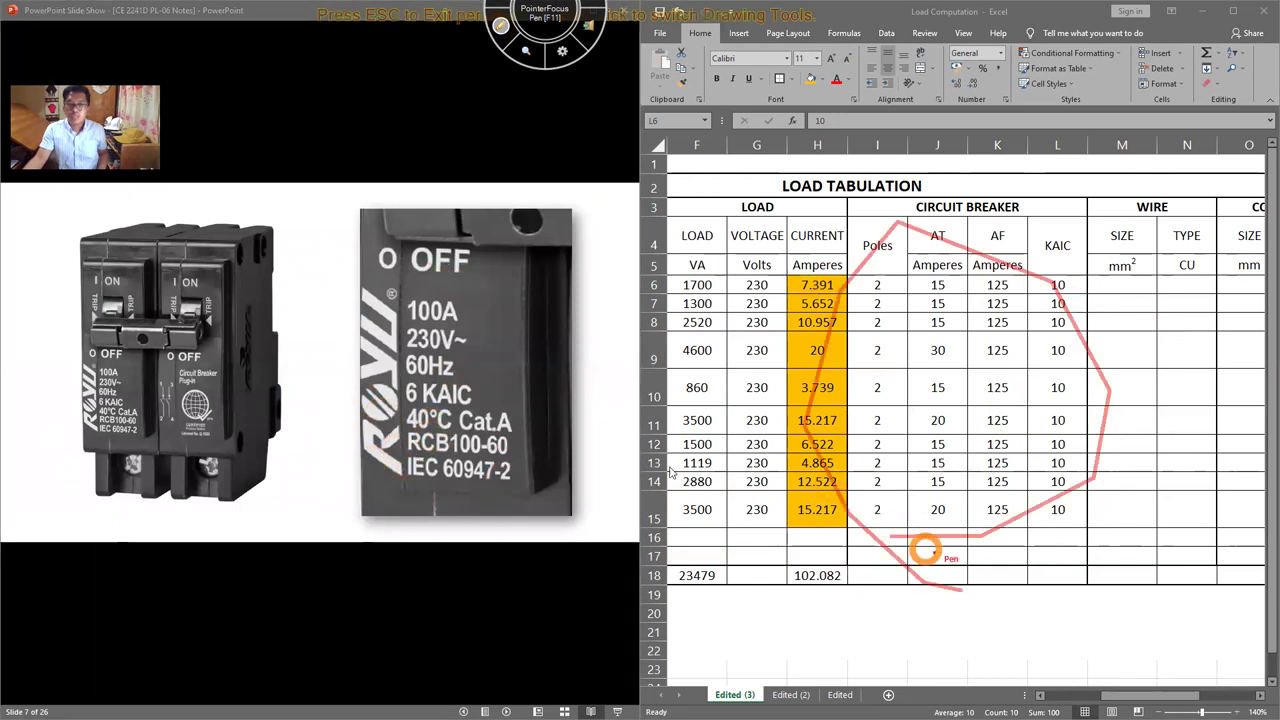
mouse_move(108, 450)
left_mouse_down()
mouse_move(118, 355)
mouse_move(100, 442)
left_mouse_up()
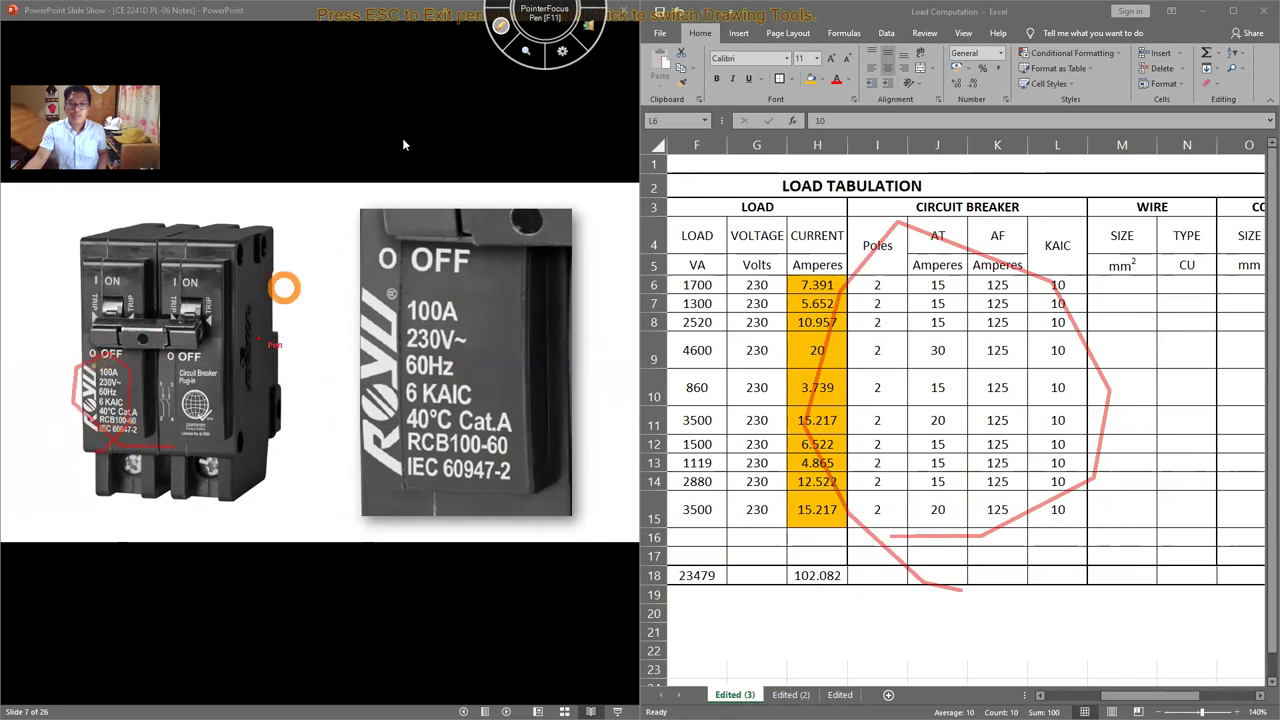
left_click(507, 28)
Step: Advance the slide show to the Wire slide with Table 2-2 on insulated conductors
left_click(471, 297)
left_click(471, 297)
left_click(471, 297)
left_click(471, 297)
left_click(471, 297)
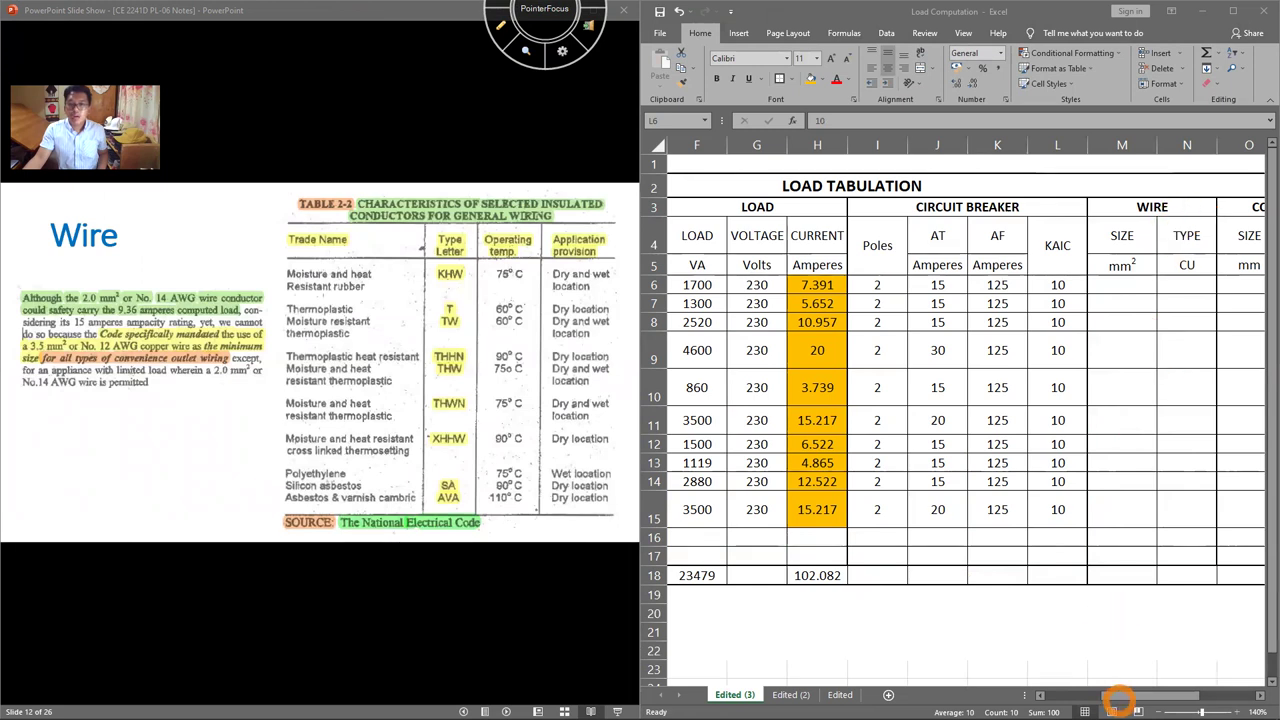
Step: Highlight the breaker AT ratings in J6:J15 in orange and remove the fill from the CURRENT values in H6:H15
left_click(1120, 696)
mouse_move(1120, 696)
left_mouse_down()
mouse_move(1170, 696)
mouse_move(1140, 696)
left_mouse_up()
left_click(1036, 176)
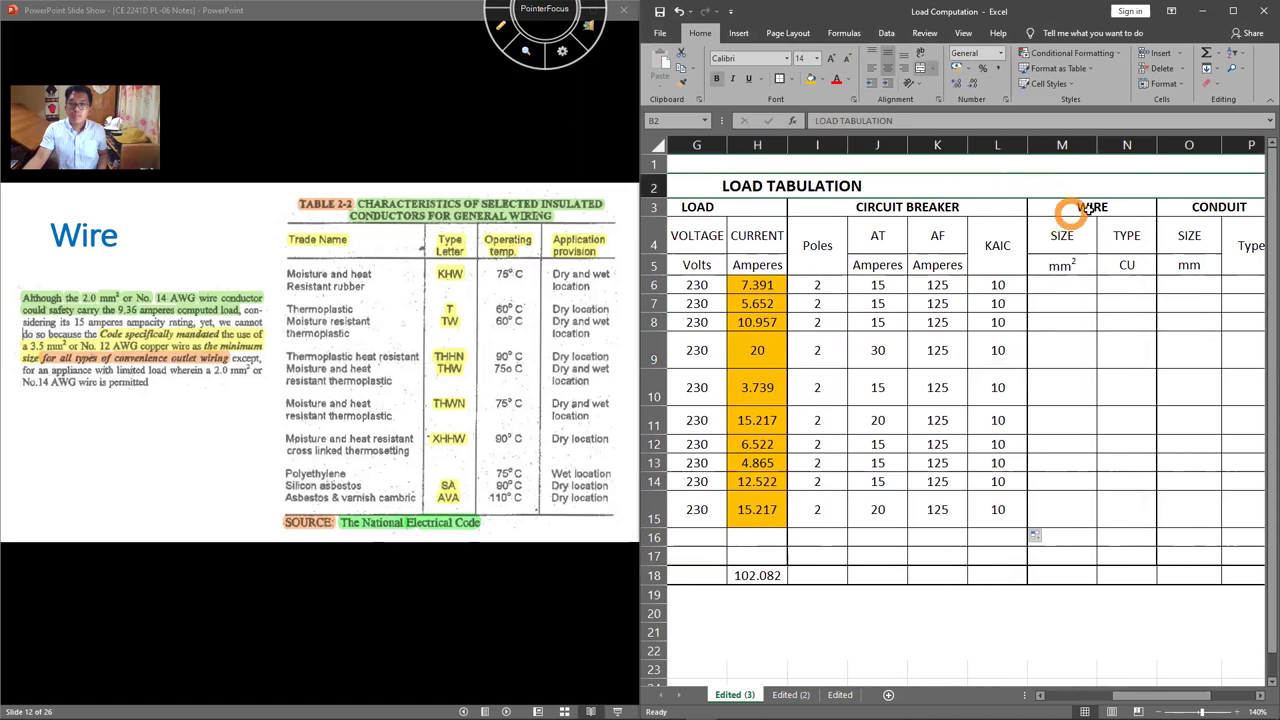
left_click_drag(878, 283, 878, 510)
left_click(811, 86)
left_click_drag(758, 285, 765, 509)
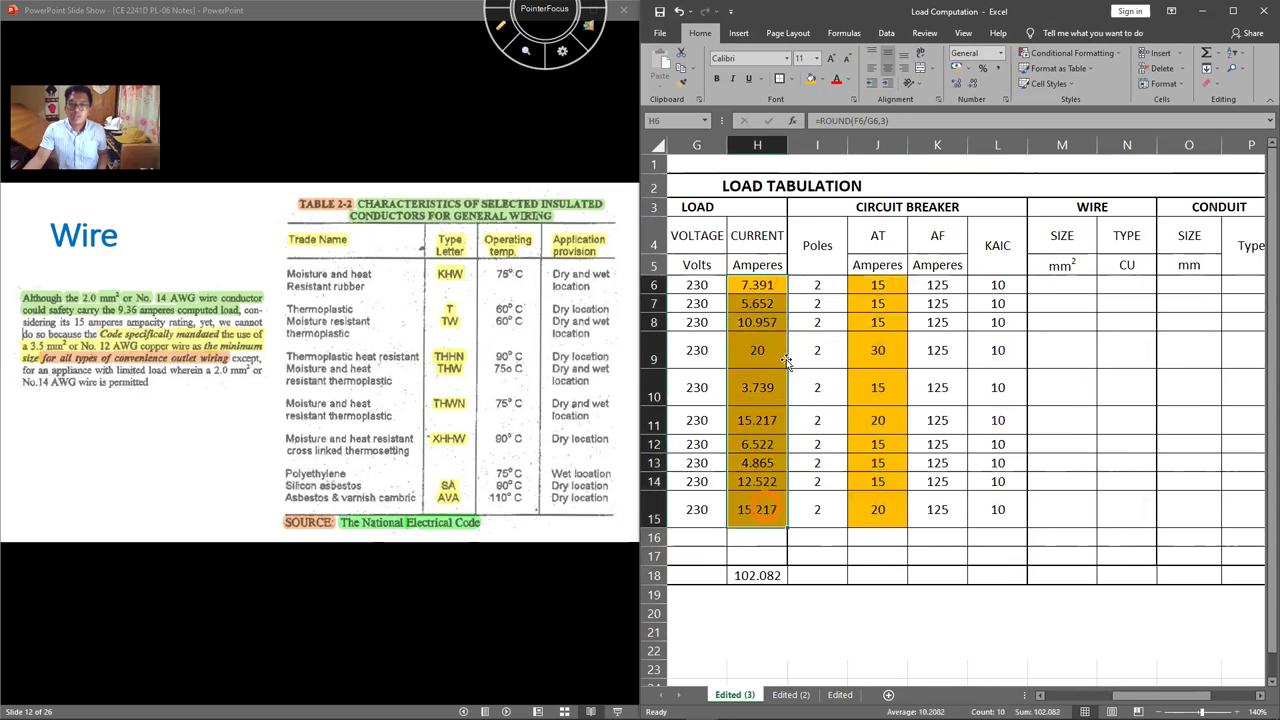
left_click(822, 81)
left_click(876, 204)
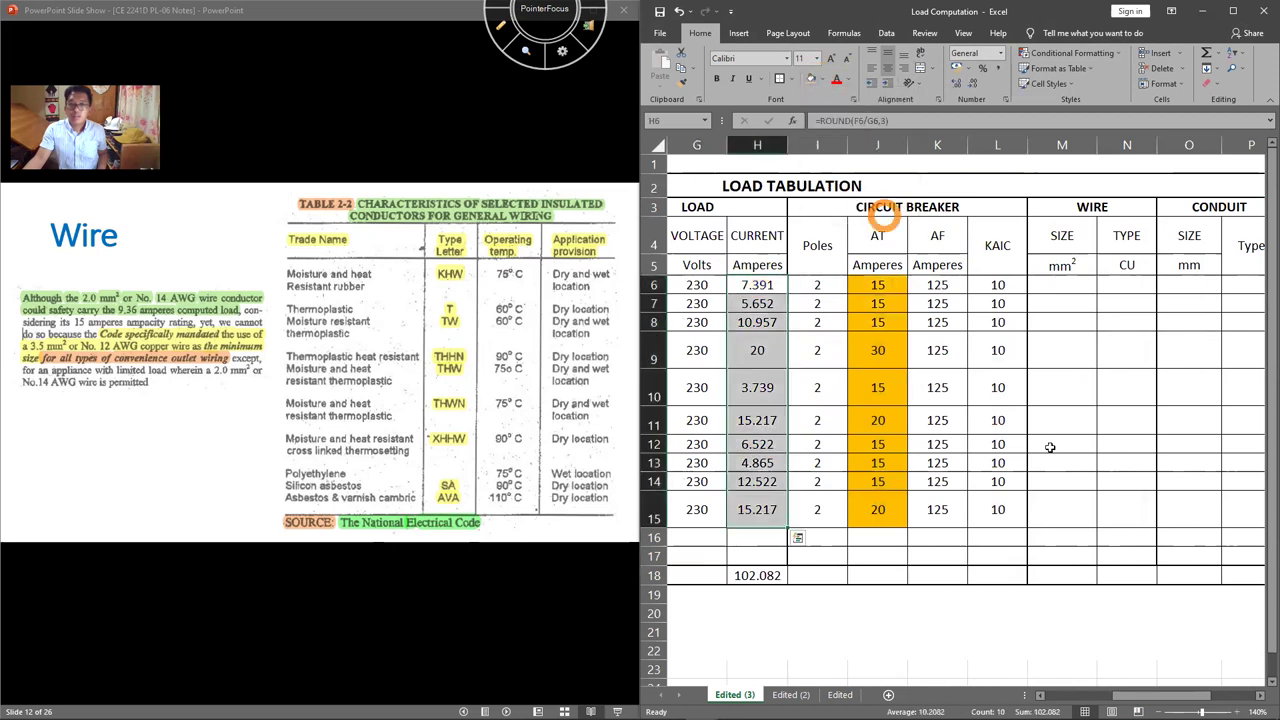
left_click(1076, 624)
Step: Enter THHN as the wire TYPE of circuit 1 and copy it to circuits 2 through 10
left_click(1060, 284)
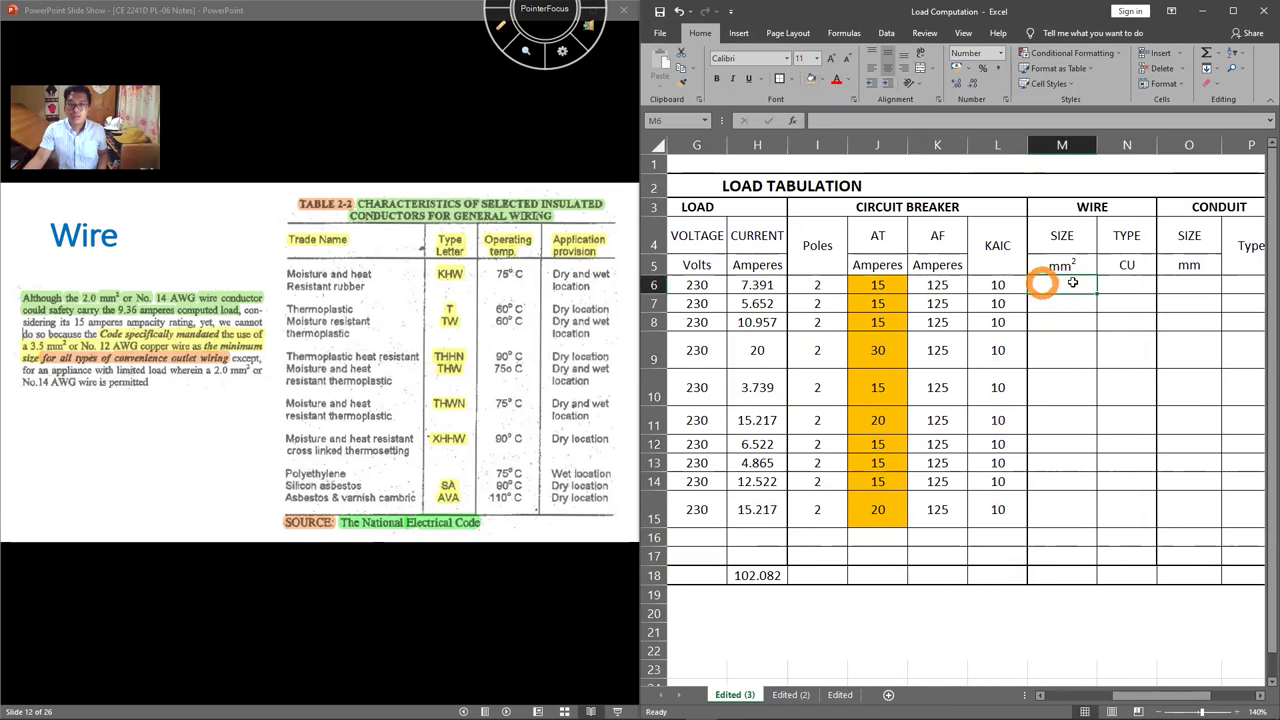
left_click(1124, 285)
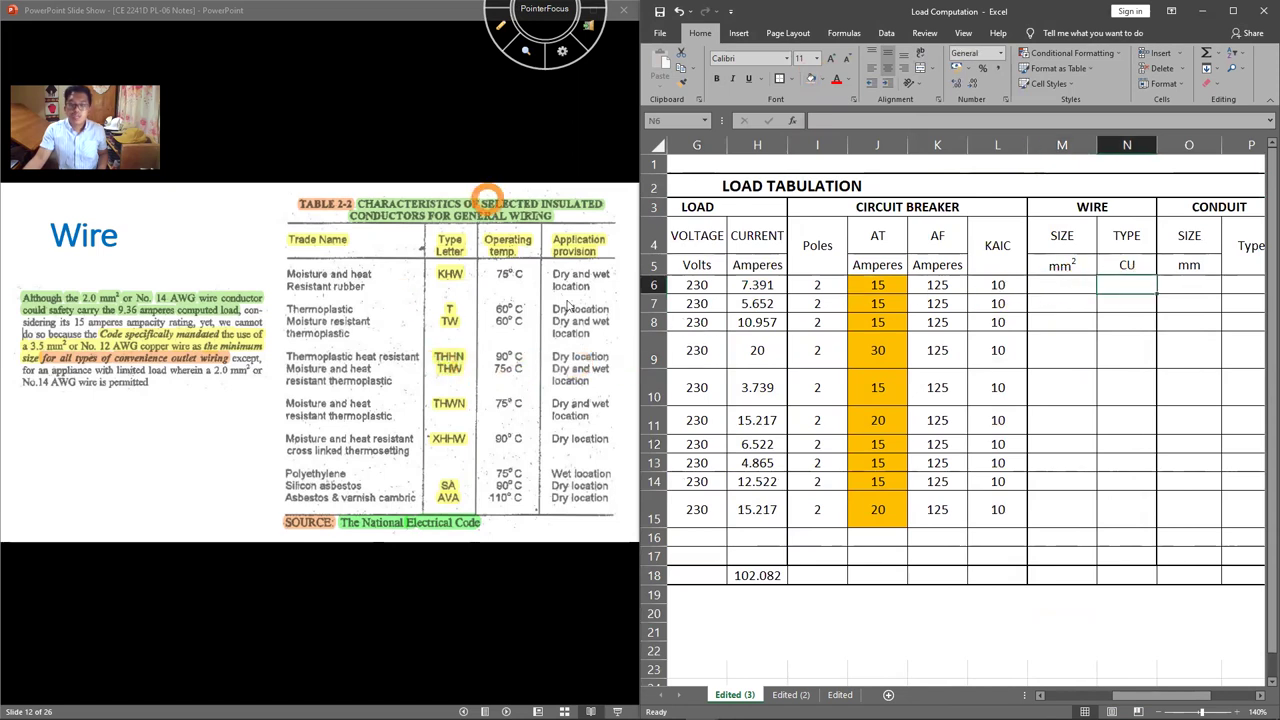
type("THHN")
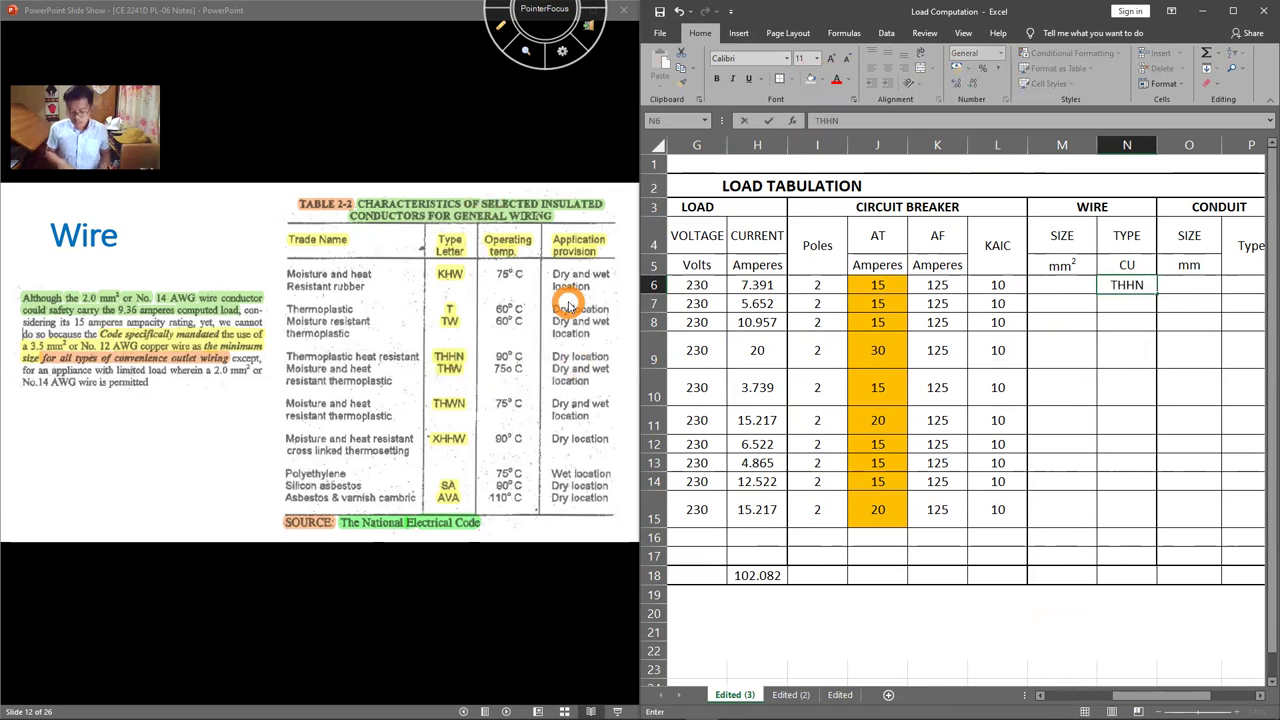
key("Return")
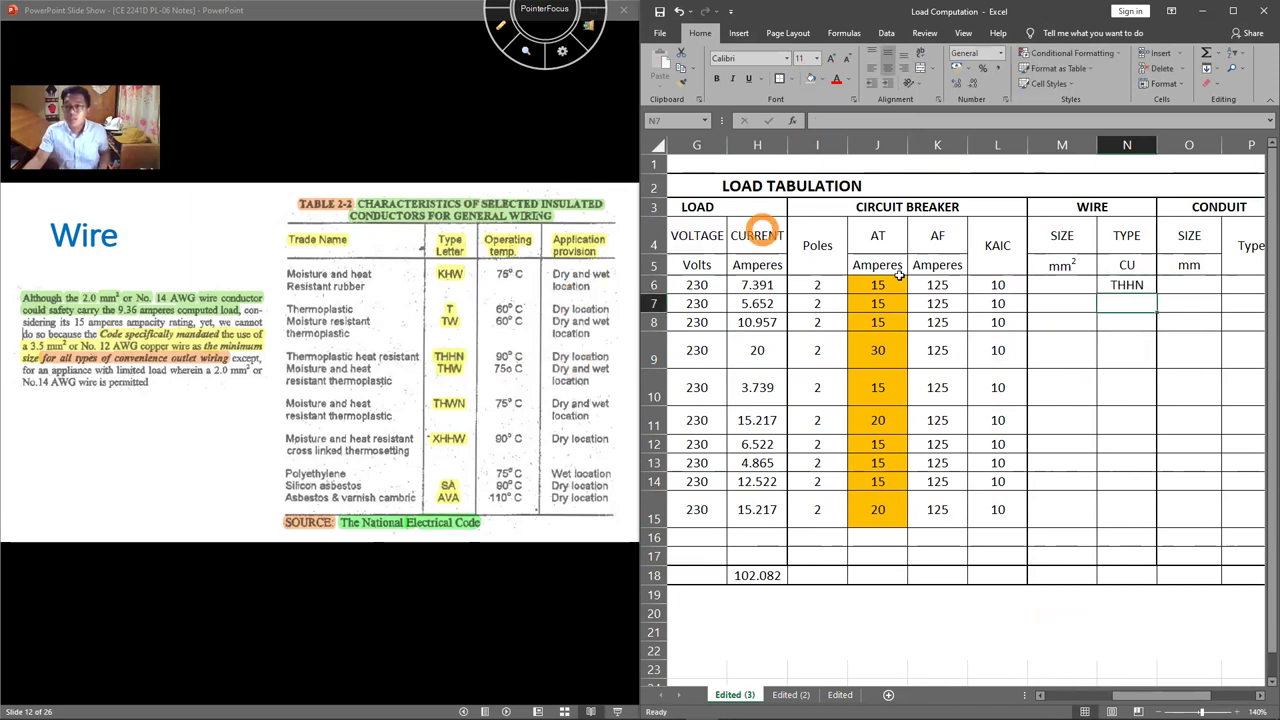
left_click(1133, 285)
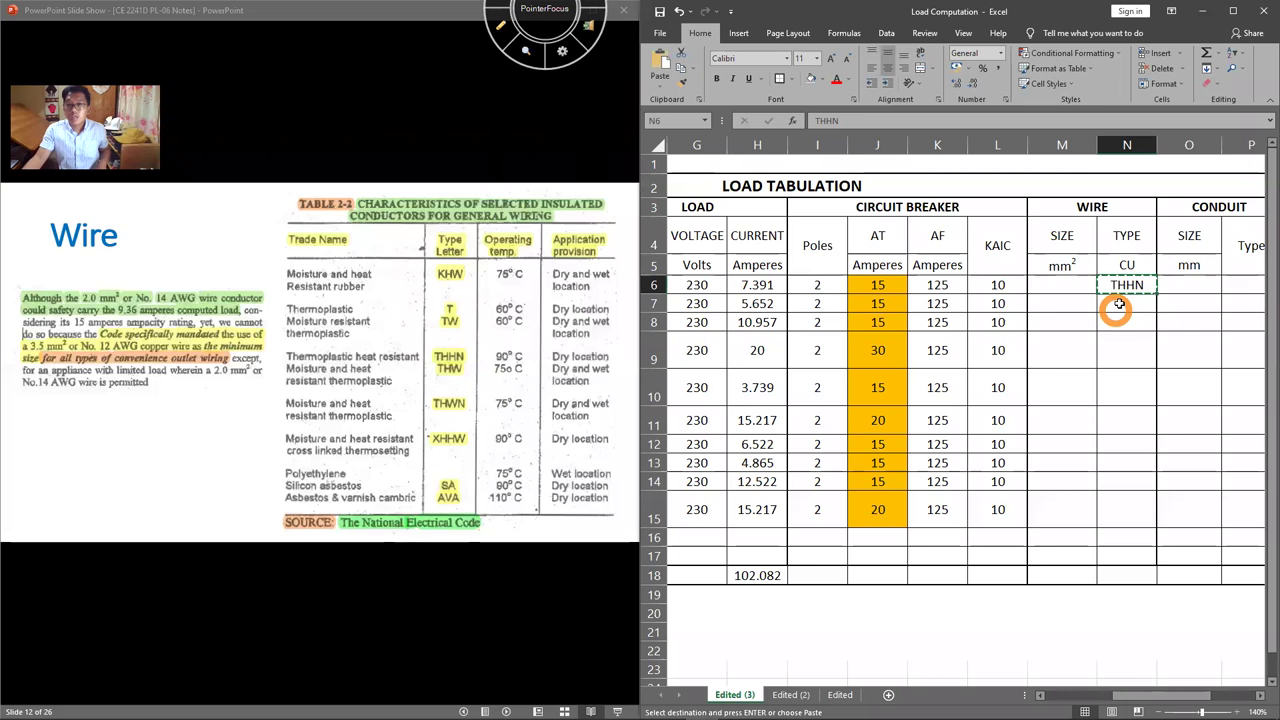
left_click_drag(1122, 304, 1136, 520)
type("THHN THHN THHN THHN THHN THHN THHN THHN THHN")
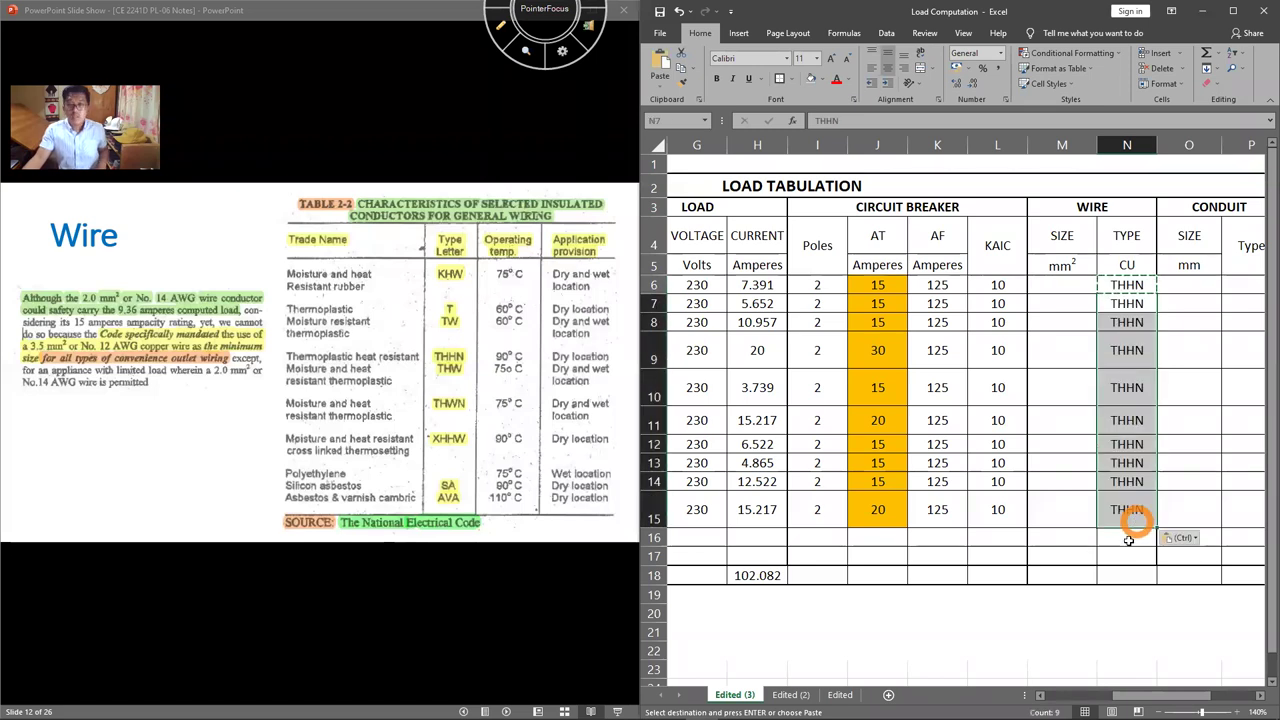
Step: Mark the note on the 3.5 mm² minimum wire size for convenience outlets on the Wire slide, and clear the mark
left_click(1090, 632)
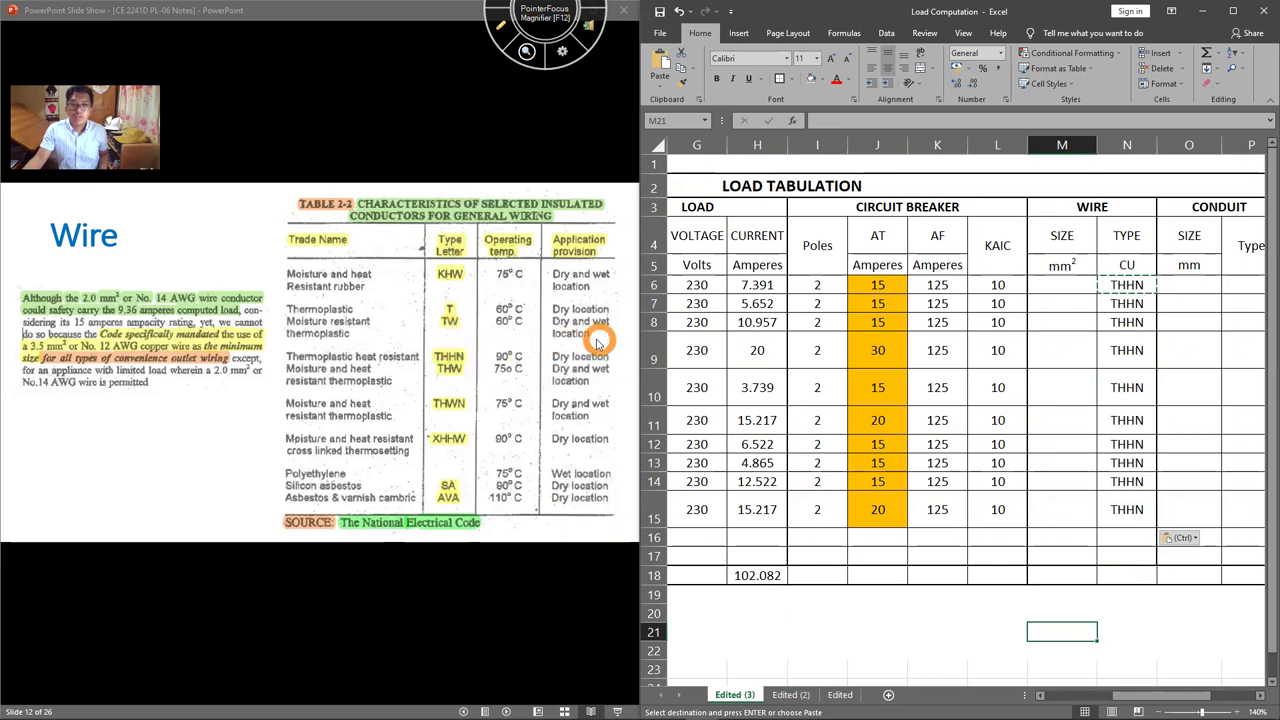
left_click(498, 27)
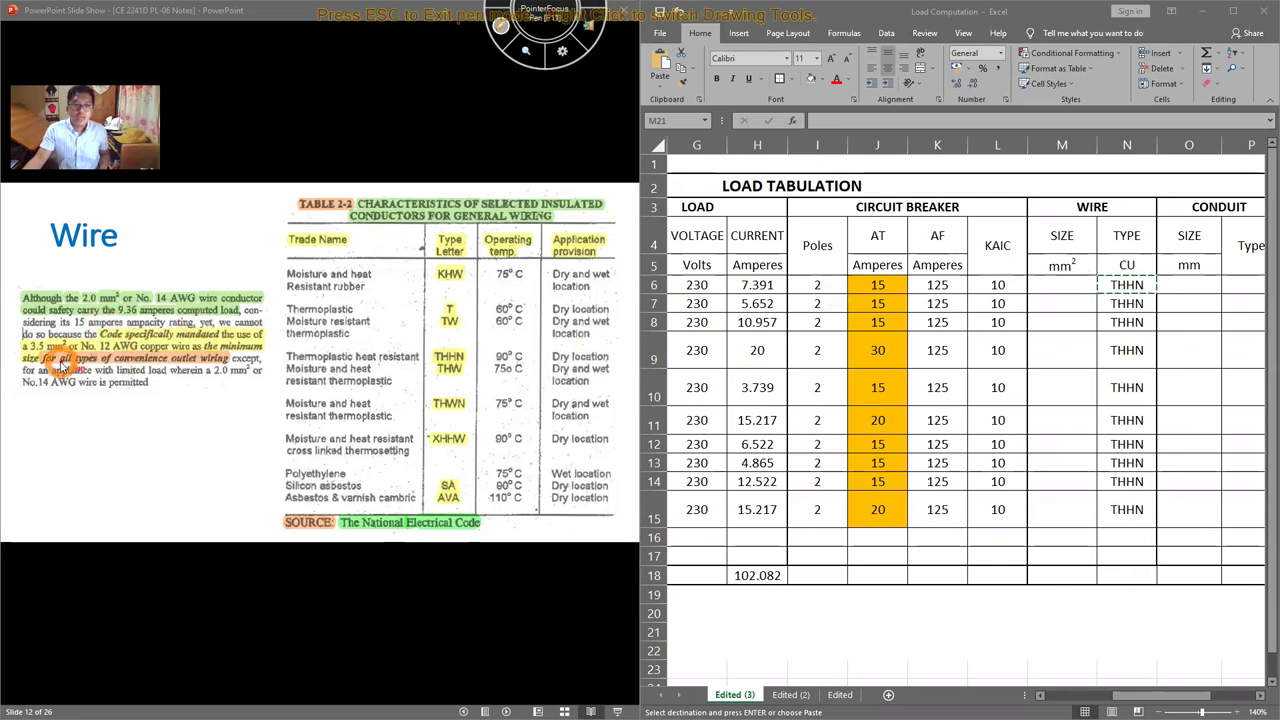
mouse_move(55, 356)
left_mouse_down()
mouse_move(78, 332)
mouse_move(22, 350)
mouse_move(50, 362)
left_mouse_up()
left_click(498, 30)
Step: Advance the slide show to Table 4-2 on allowable ampacities and enlarge the table with the smaller wire sizes
left_click(451, 385)
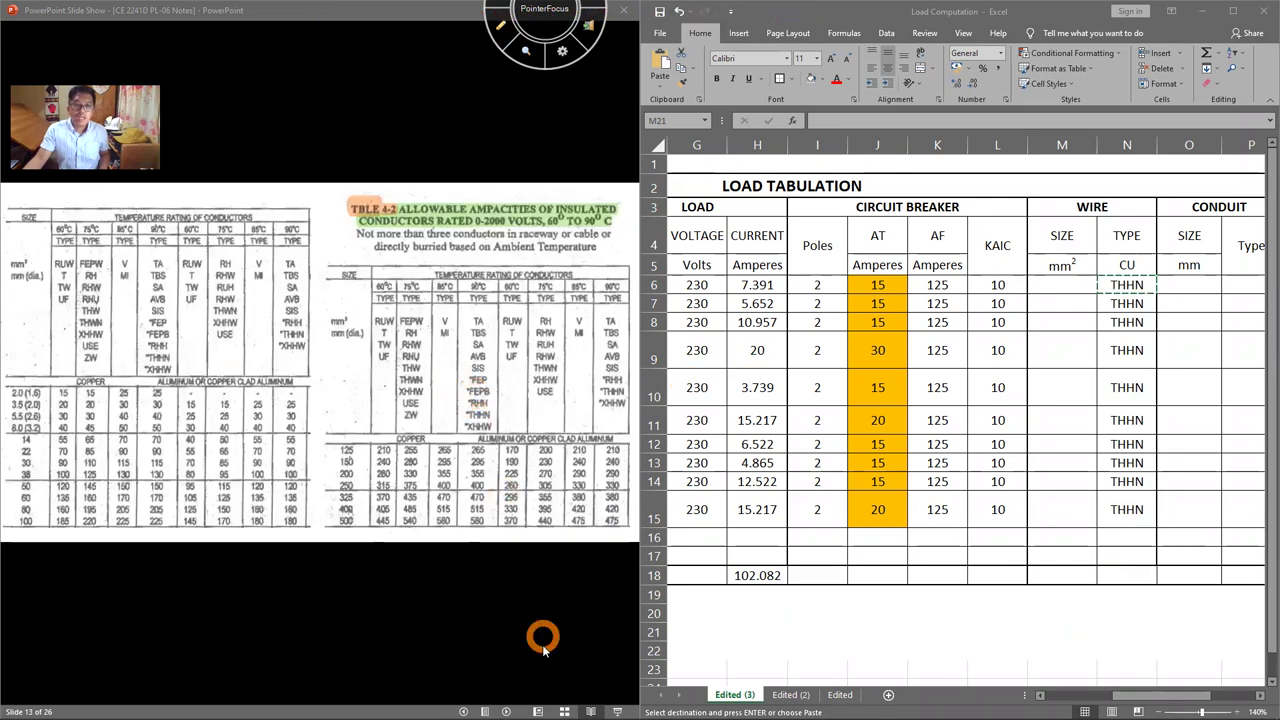
scroll(103, 386, "up", 2)
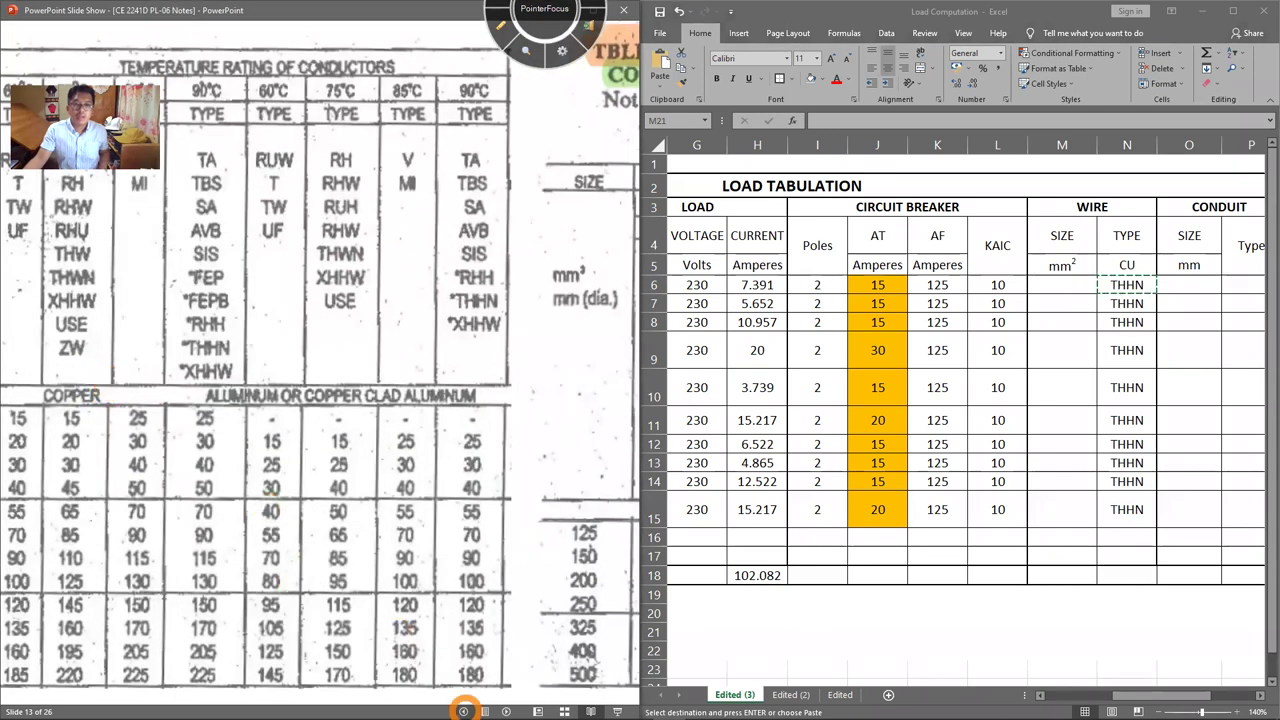
left_click_drag(370, 551, 603, 549)
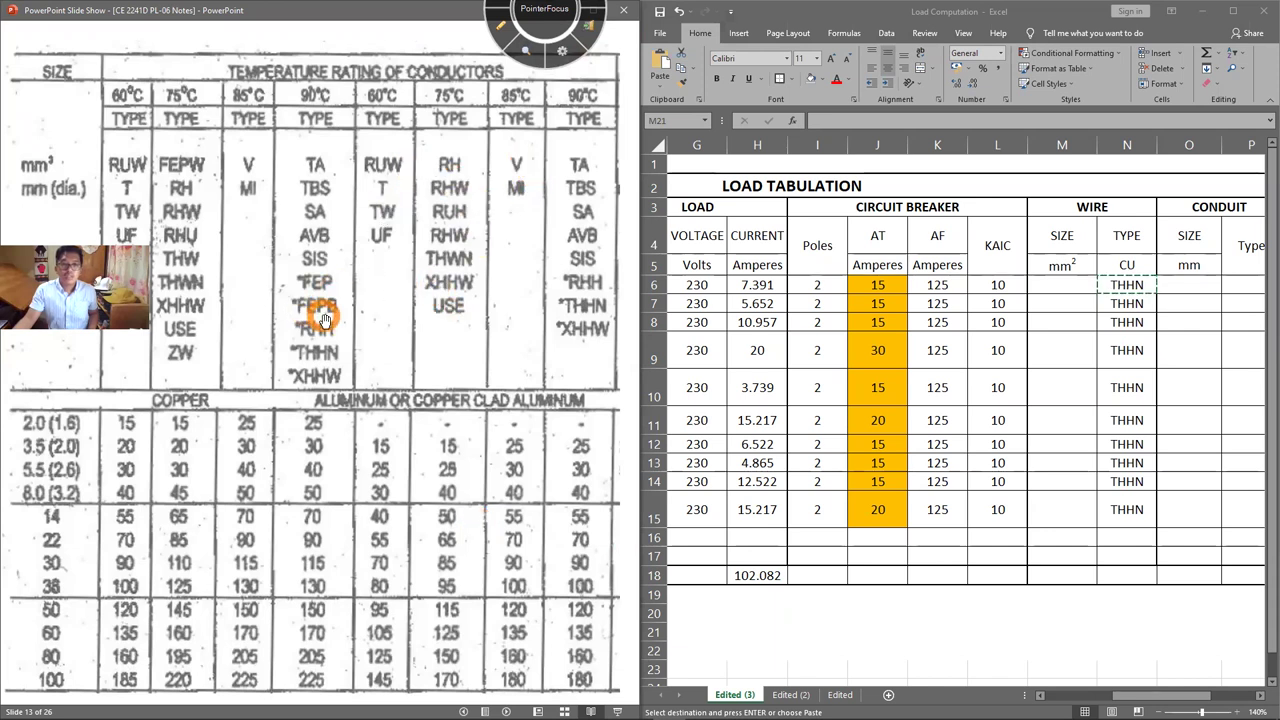
Step: Circle the THHN label and the 90°C copper ampacity column below it in Table 4-2, and clear the marks
left_click(500, 22)
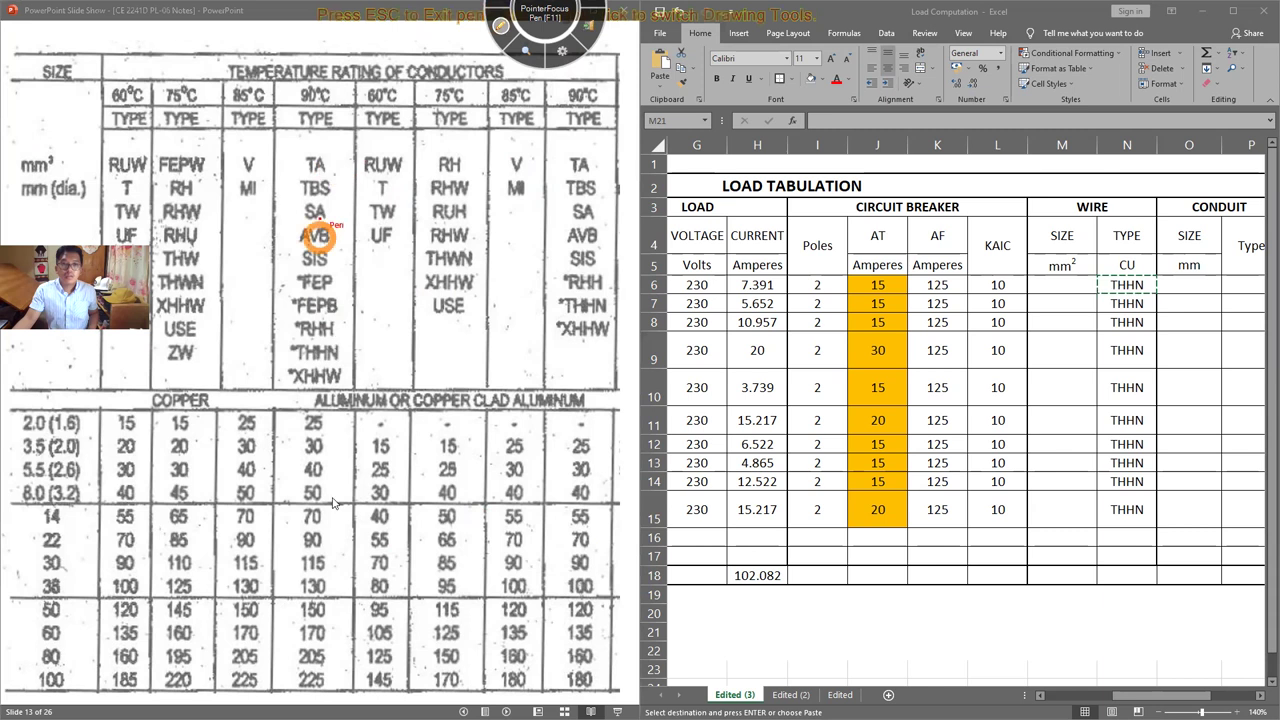
mouse_move(335, 640)
left_mouse_down()
mouse_move(305, 400)
mouse_move(277, 651)
mouse_move(337, 649)
left_mouse_up()
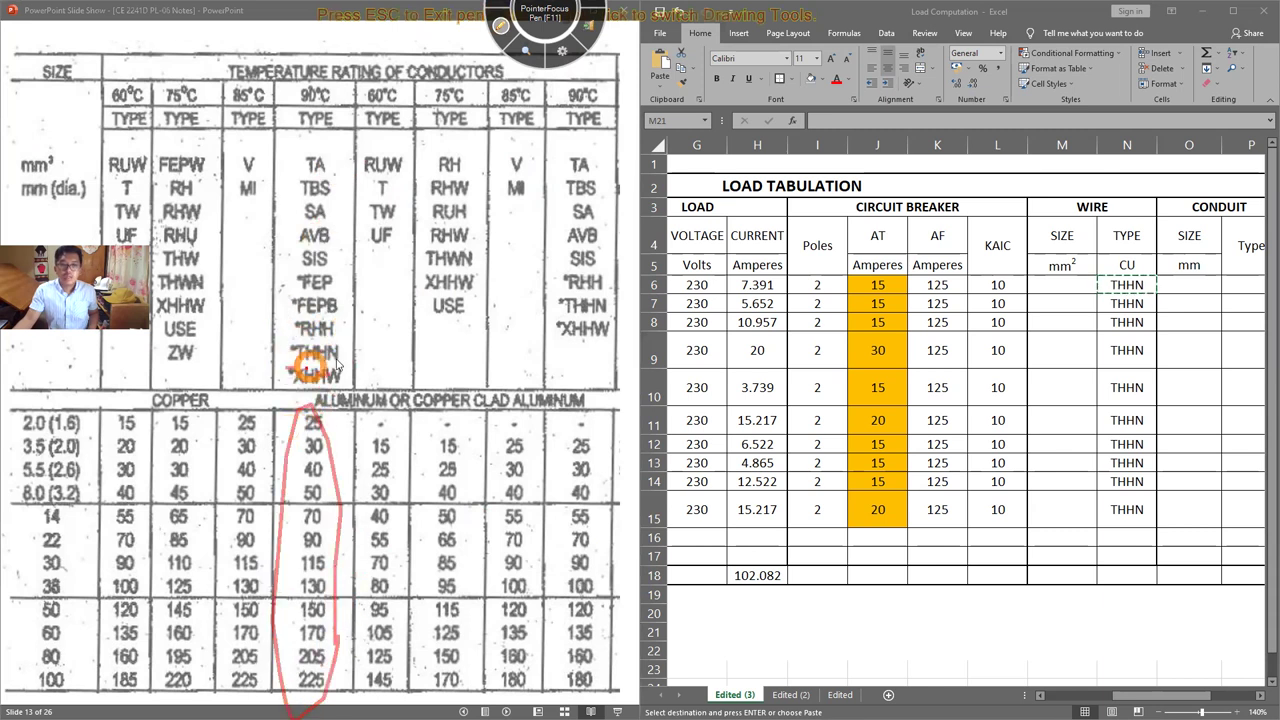
left_click_drag(285, 362, 335, 345)
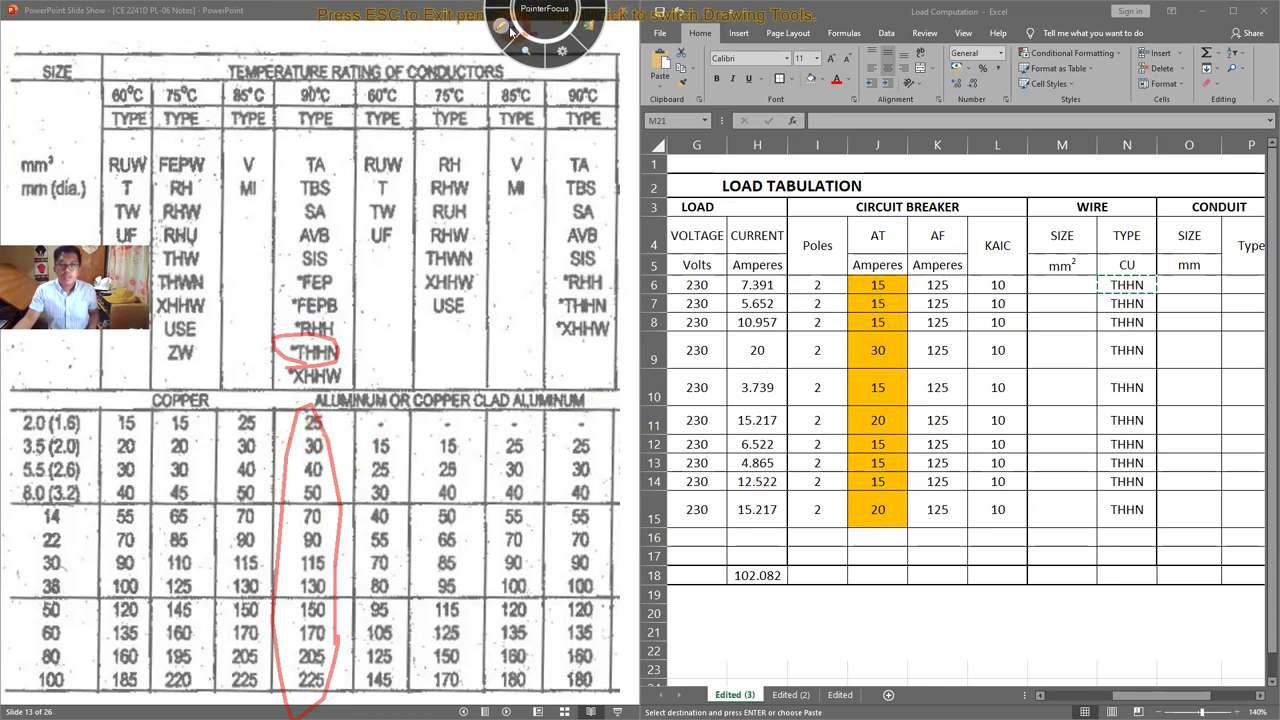
key("Escape")
Step: Enter 2.0 as the wire SIZE of circuit 1 in M6
mouse_move(1127, 697)
left_mouse_down()
mouse_move(1057, 697)
mouse_move(1133, 697)
left_mouse_up()
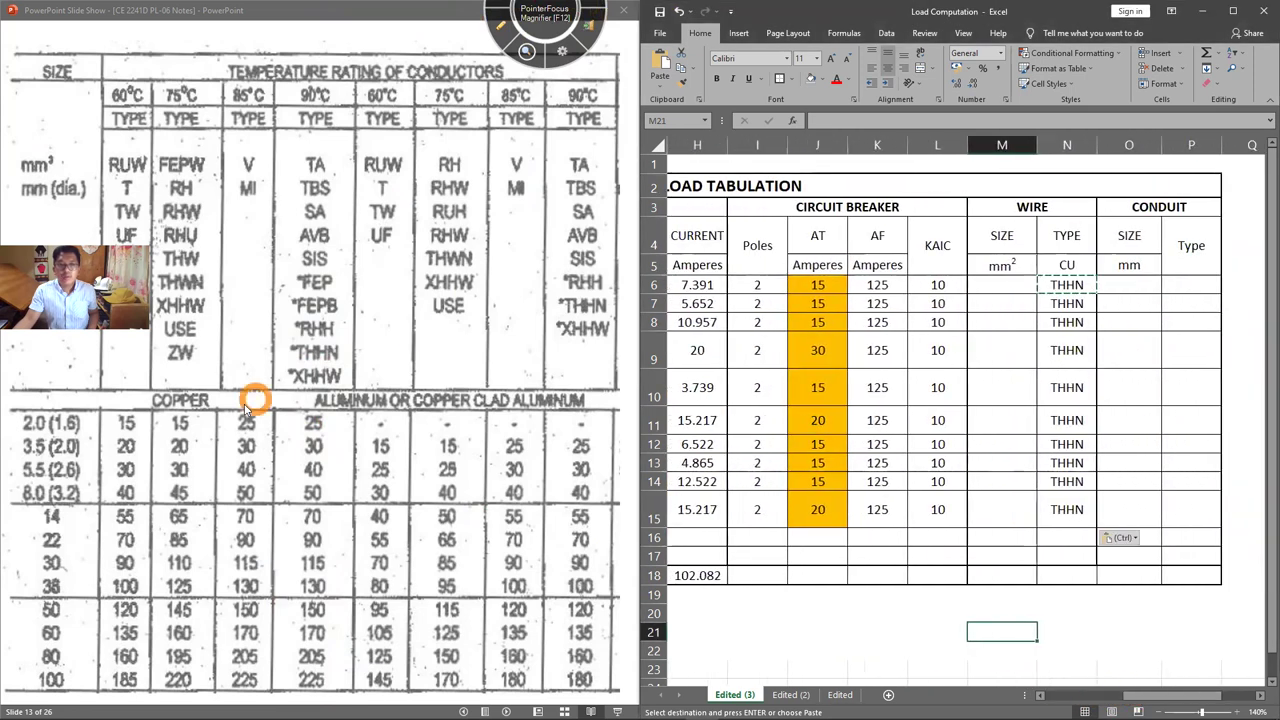
left_click(1008, 281)
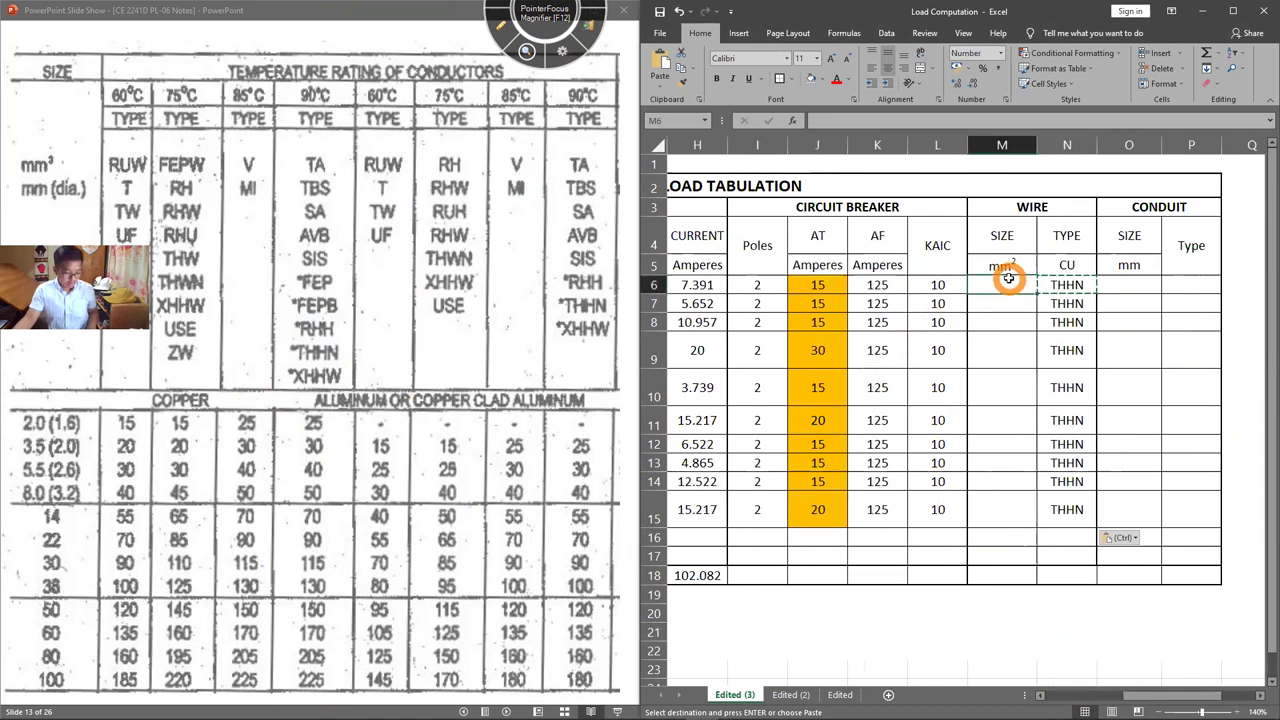
type("2.0")
left_click(975, 345)
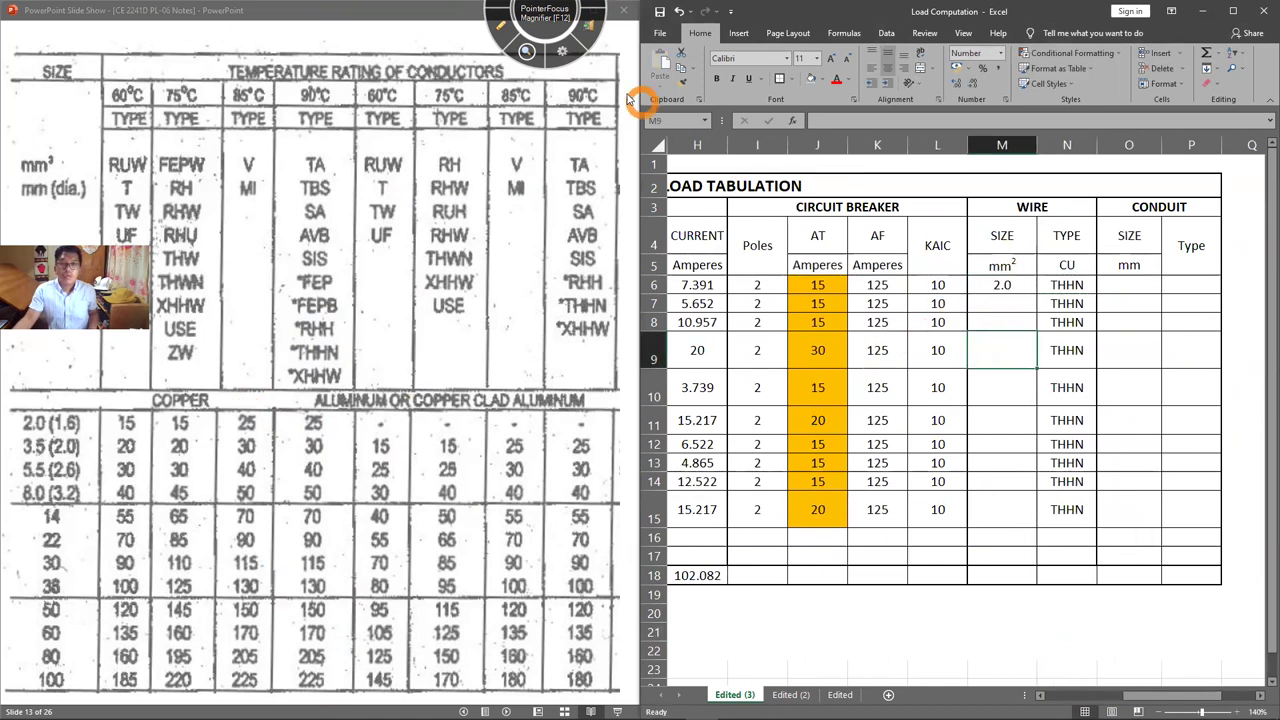
Step: Circle the 25 A THHN copper ampacity and its 2.0 mm² wire size in Table 4-2, and clear the marks
left_click(500, 25)
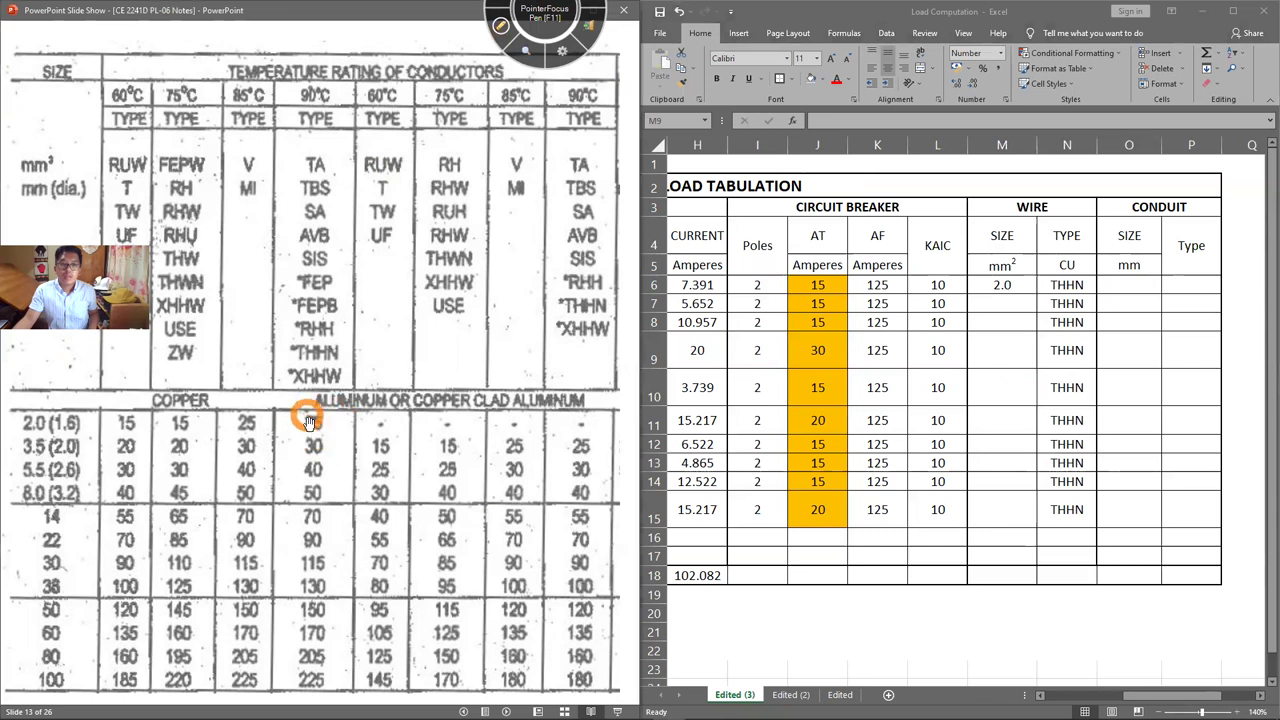
left_click(500, 25)
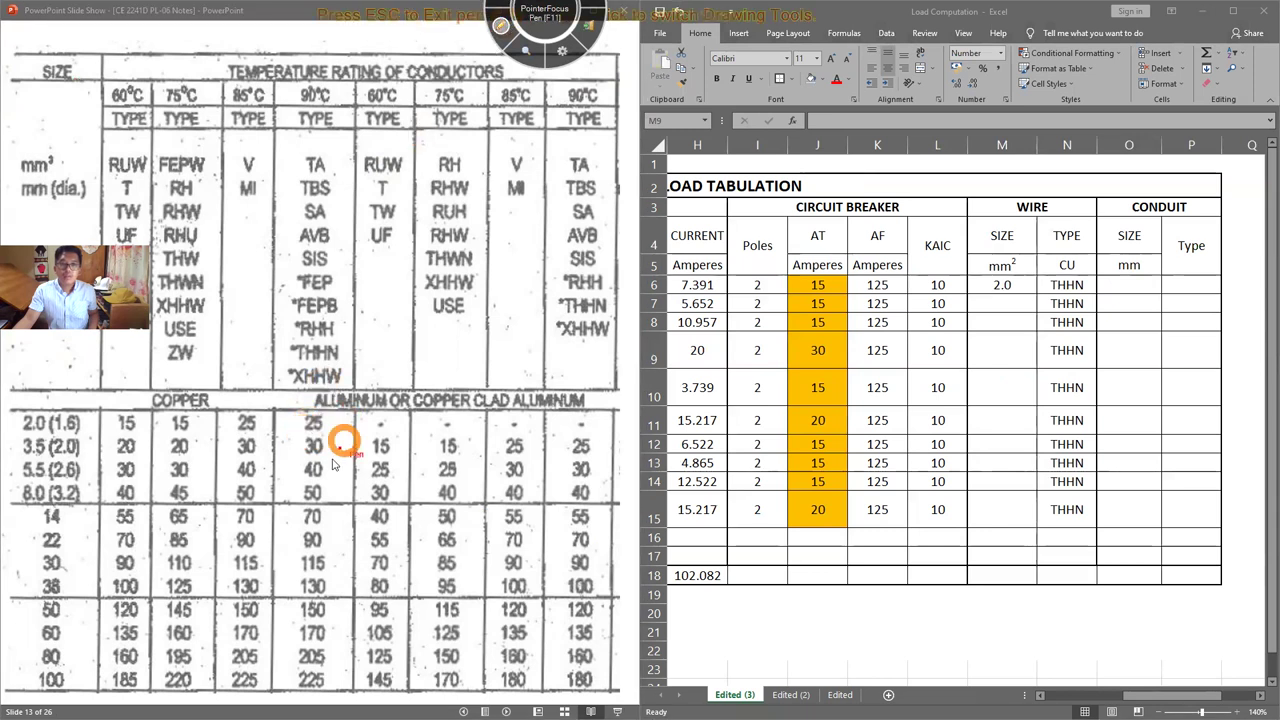
left_click_drag(309, 428, 355, 420)
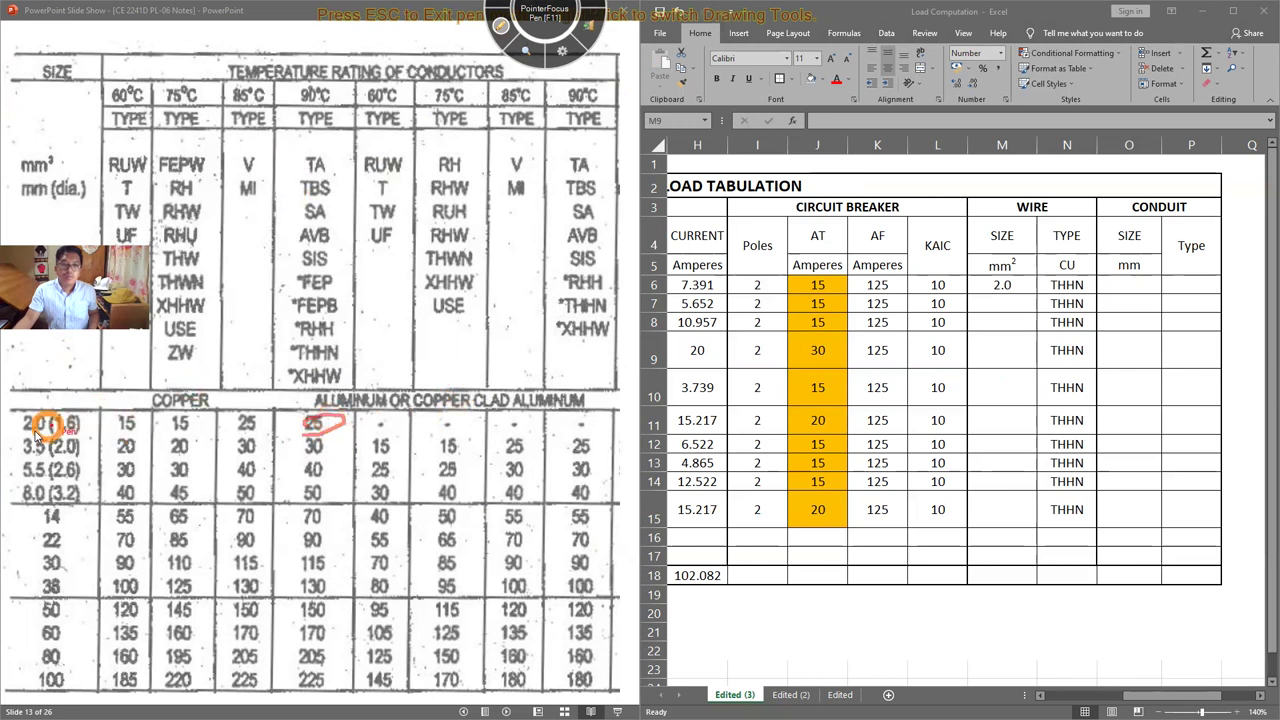
mouse_move(35, 432)
left_mouse_down()
mouse_move(15, 440)
mouse_move(55, 416)
left_mouse_up()
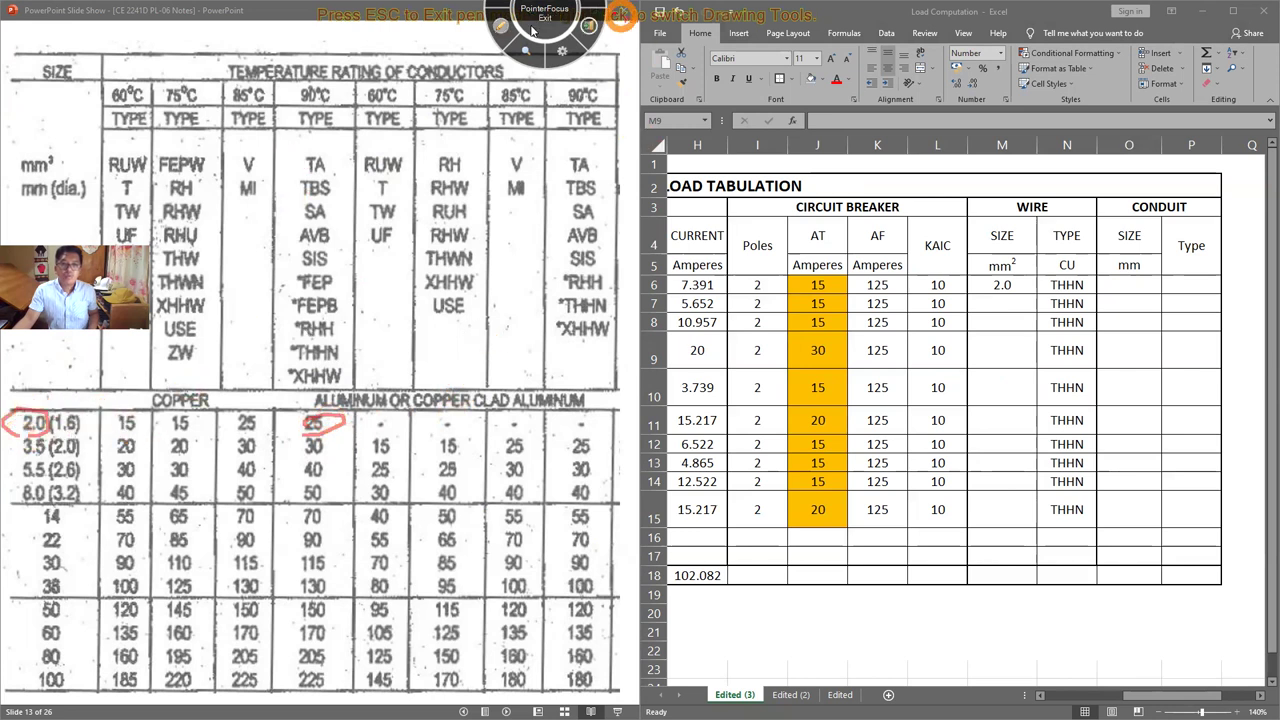
left_click(500, 26)
Step: Enter 2.0 as the wire SIZE of circuit 2 in M7
left_click(1002, 303)
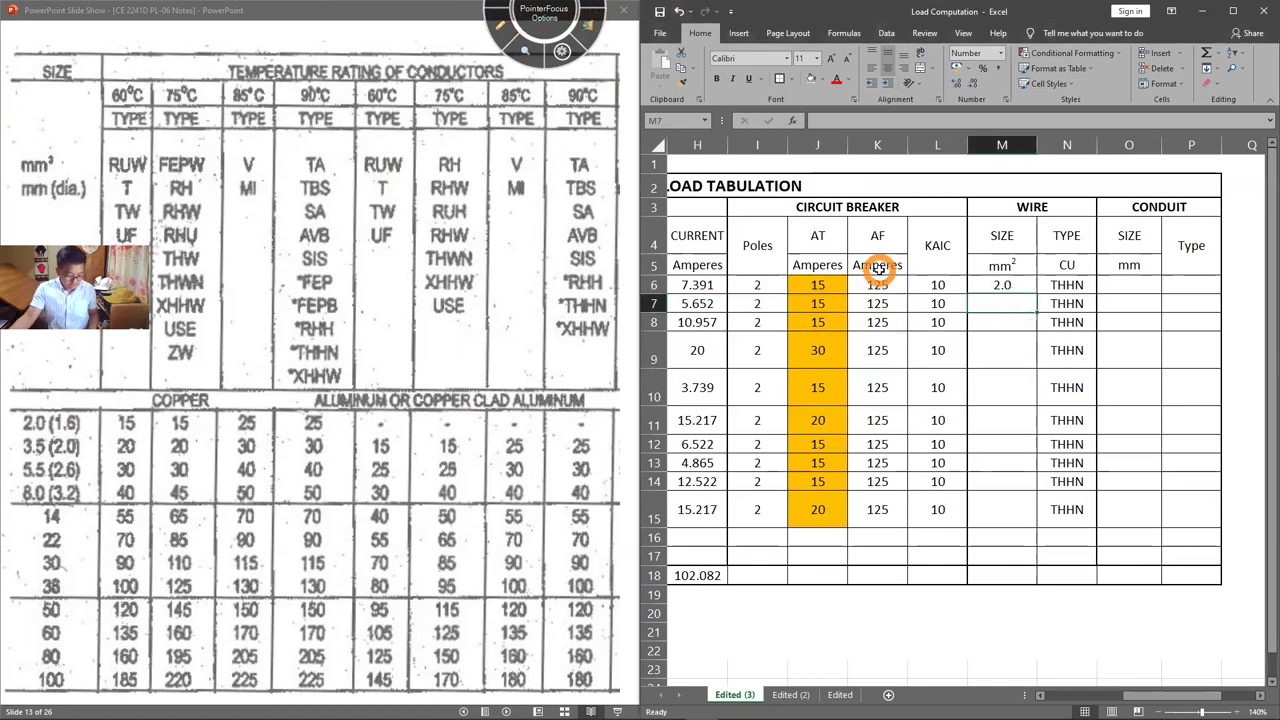
type("2.0")
key("Return")
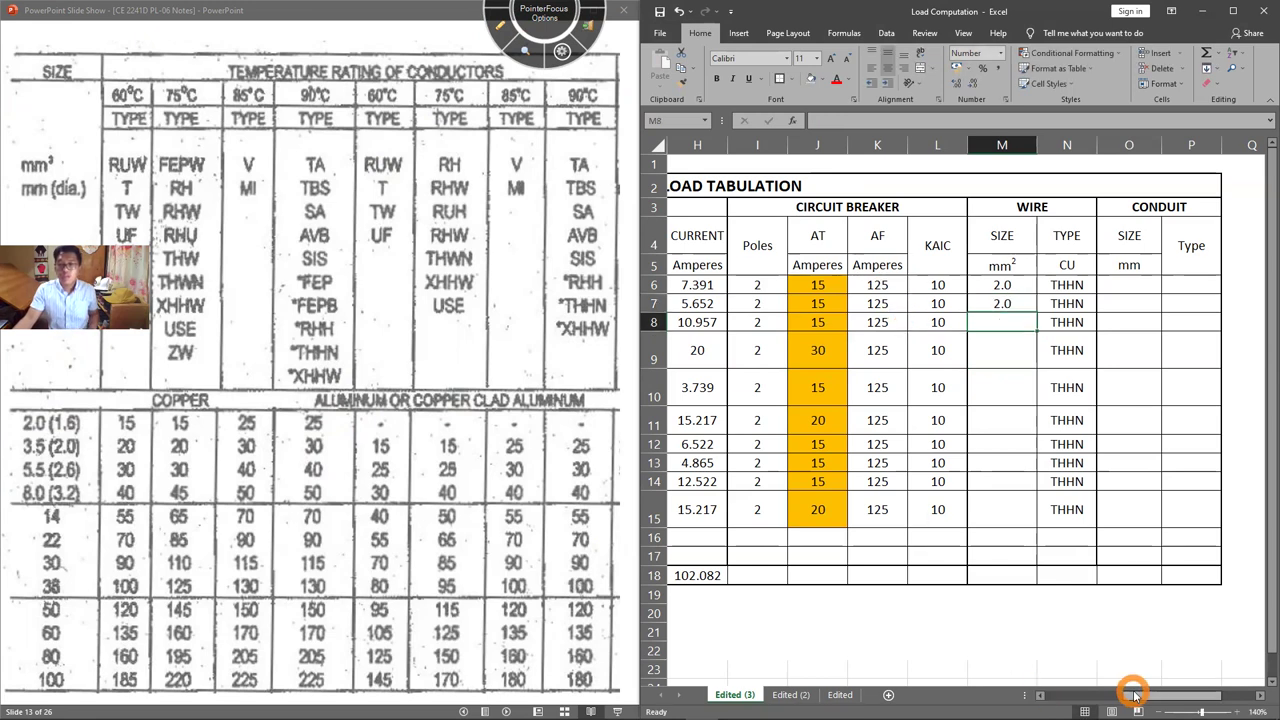
Step: Mark the 2.0 mm² and 3.5 mm² sizes with their THHN ampacities, clear the marks, and enter 3.5 as circuit 3's wire SIZE in M8
left_click_drag(1137, 697, 1122, 697)
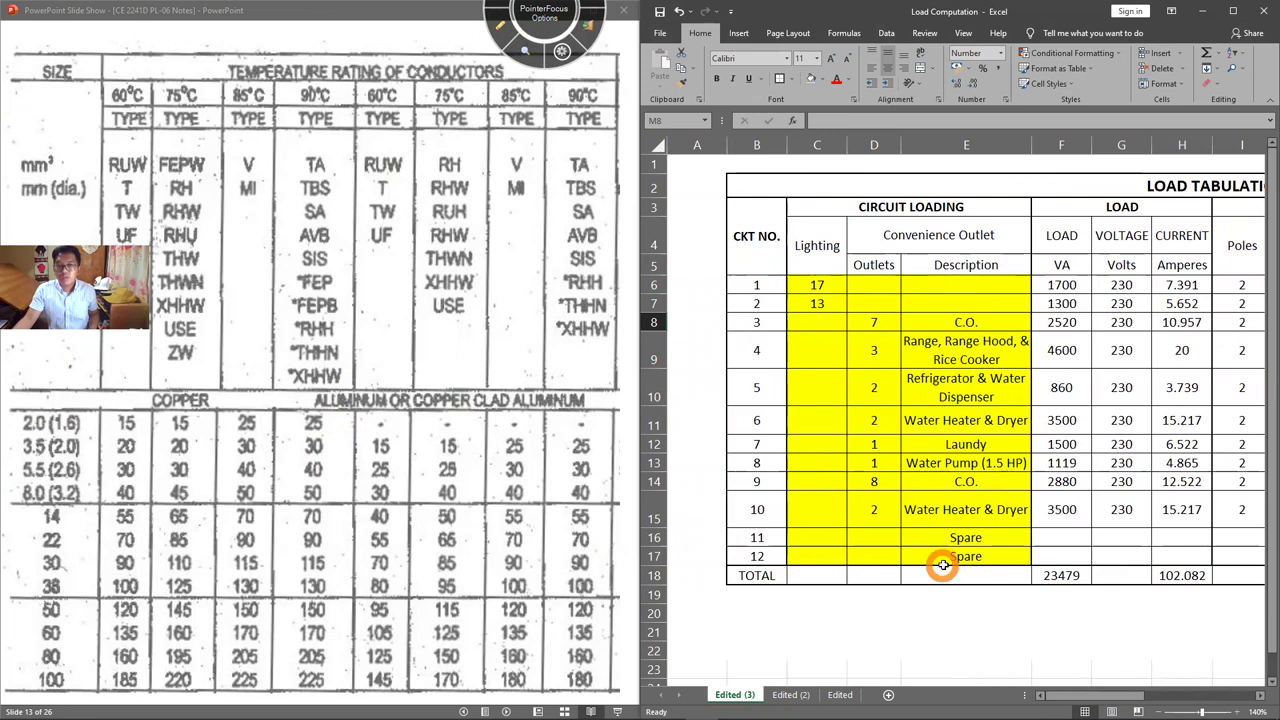
left_click_drag(1141, 697, 1157, 686)
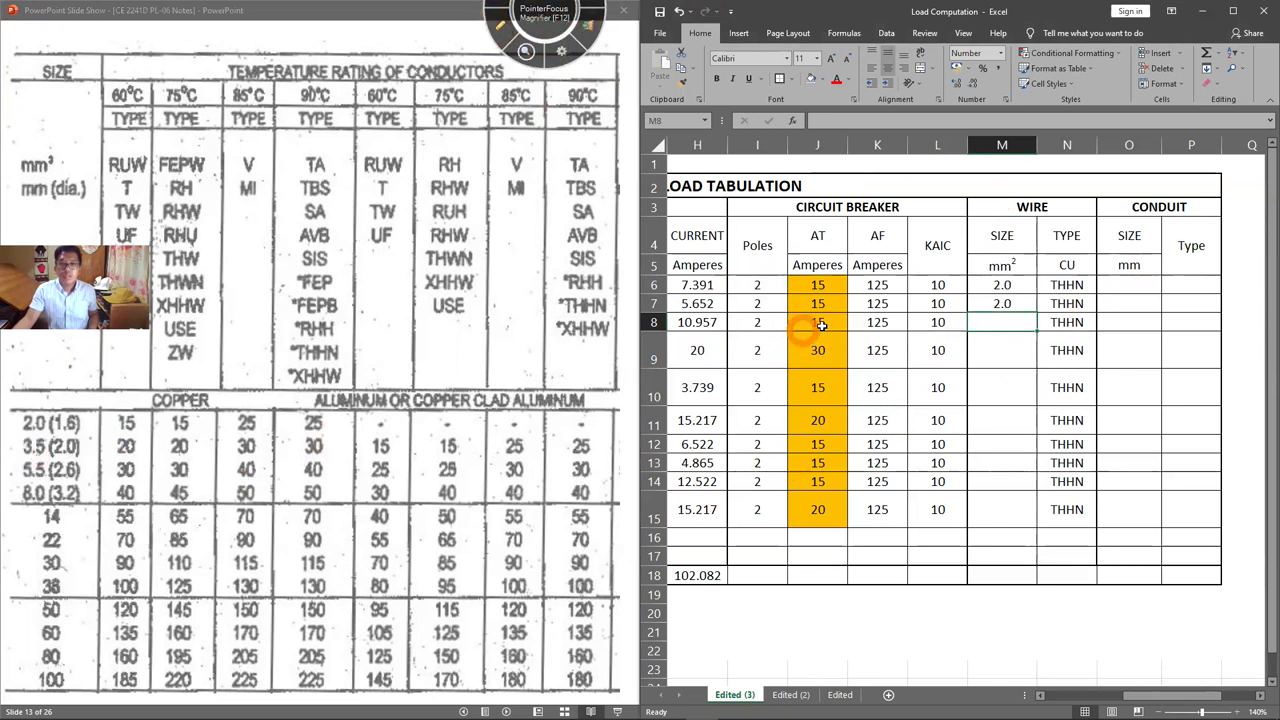
left_click(500, 27)
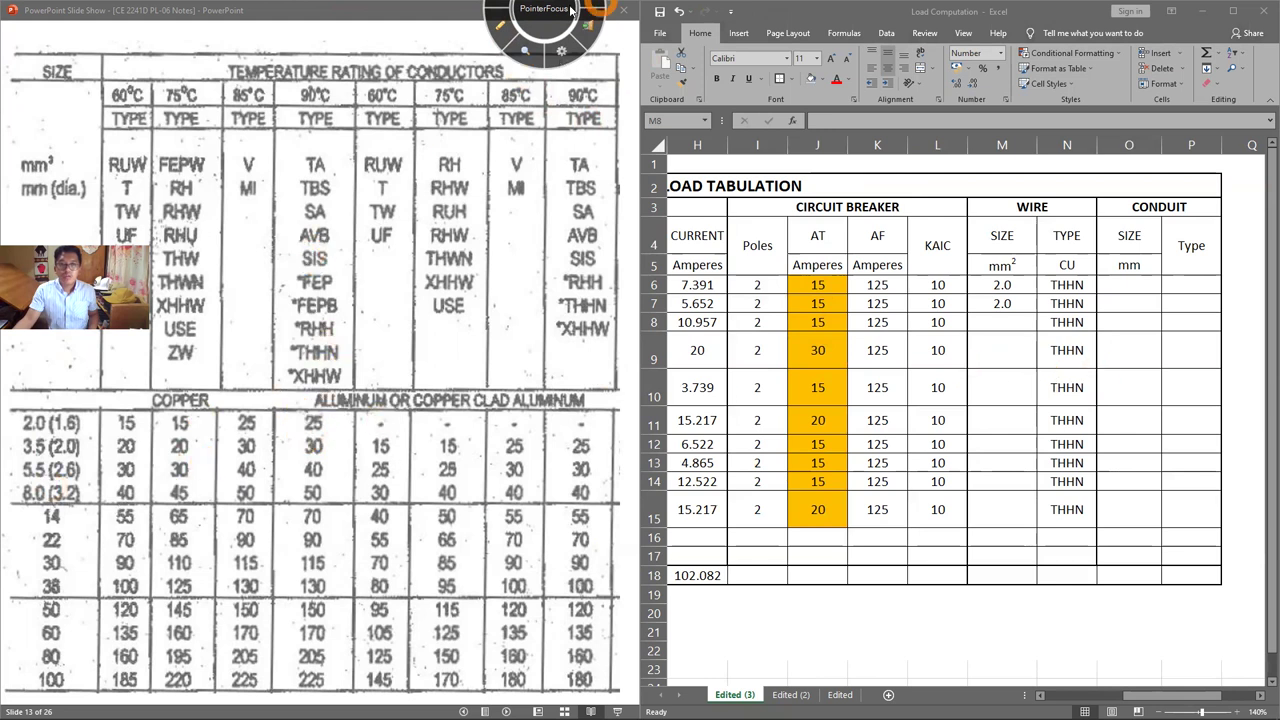
left_click(498, 26)
mouse_move(345, 425)
left_mouse_down()
mouse_move(309, 423)
mouse_move(323, 414)
mouse_move(298, 430)
mouse_move(48, 410)
mouse_move(16, 420)
mouse_move(42, 464)
mouse_move(28, 468)
mouse_move(12, 445)
mouse_move(63, 452)
left_mouse_up()
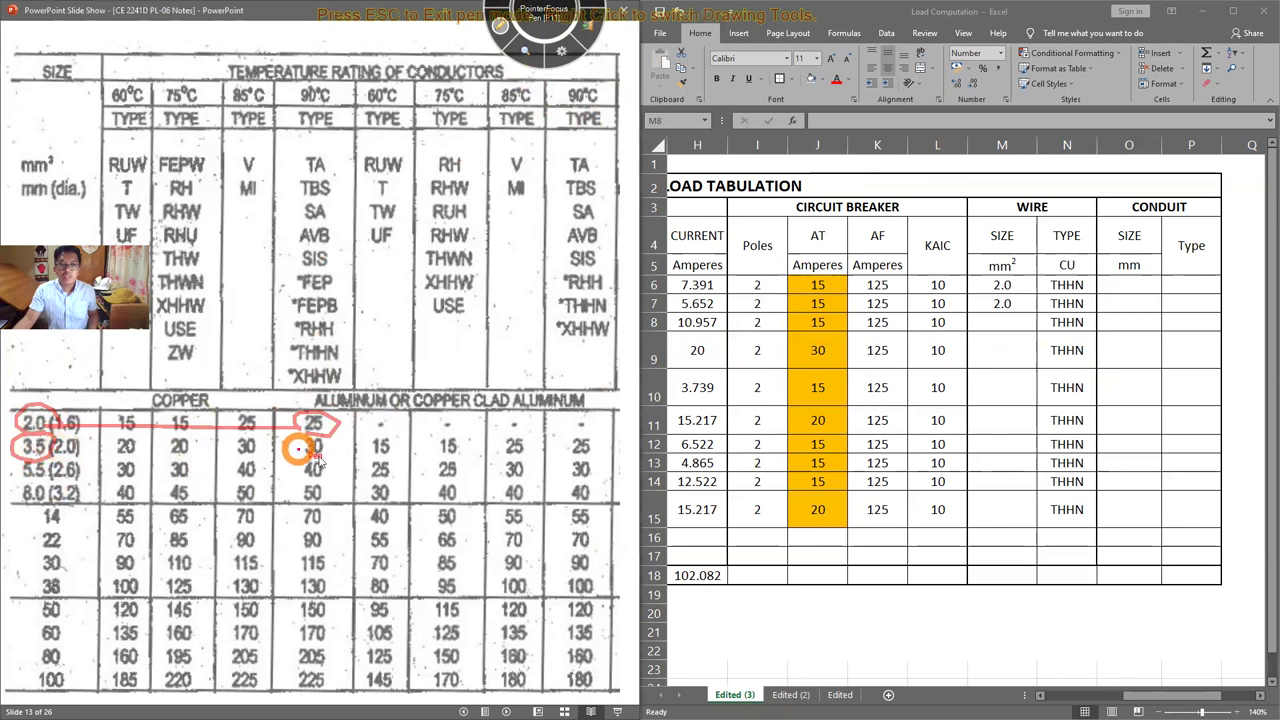
left_click_drag(300, 452, 302, 438)
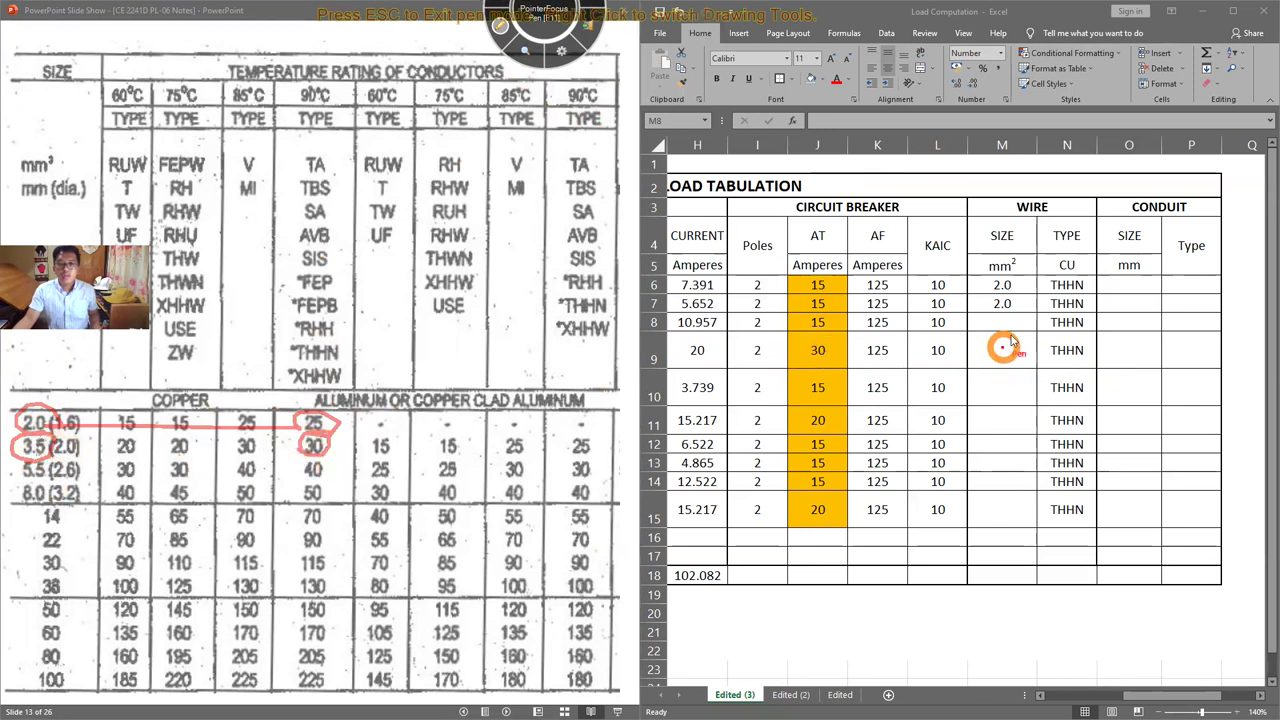
key("Escape")
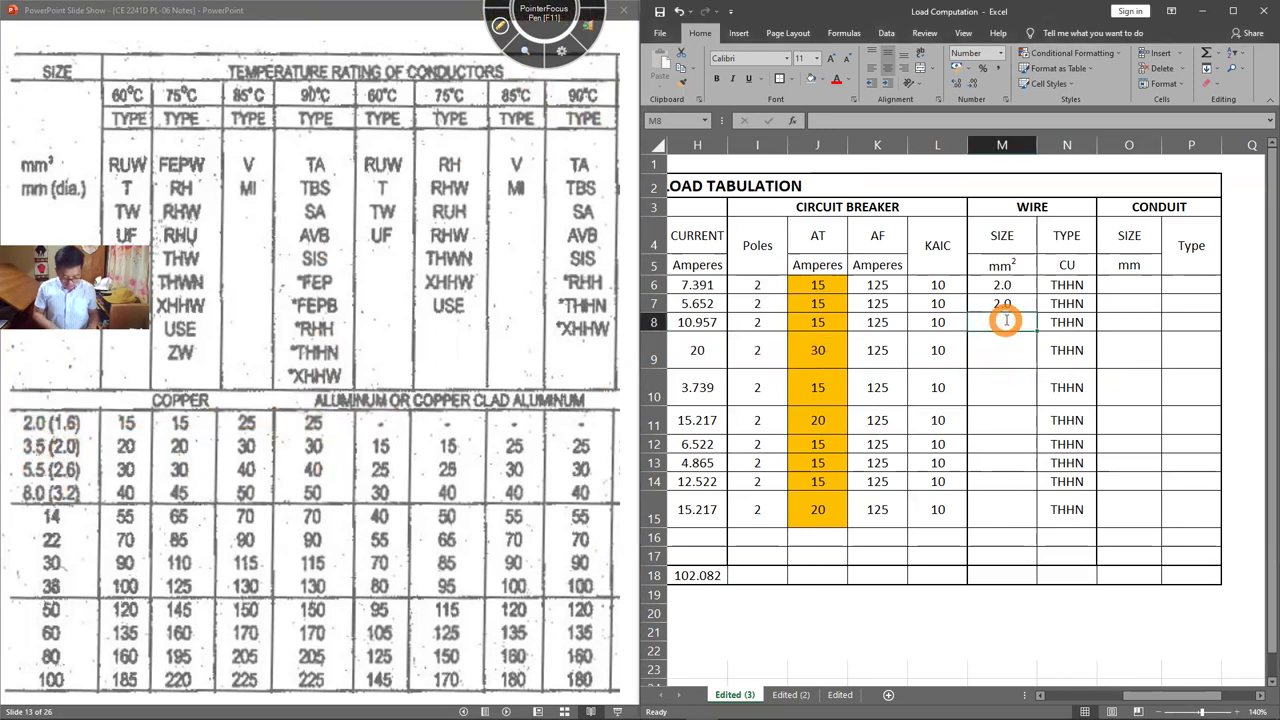
type("3.5")
key("Return")
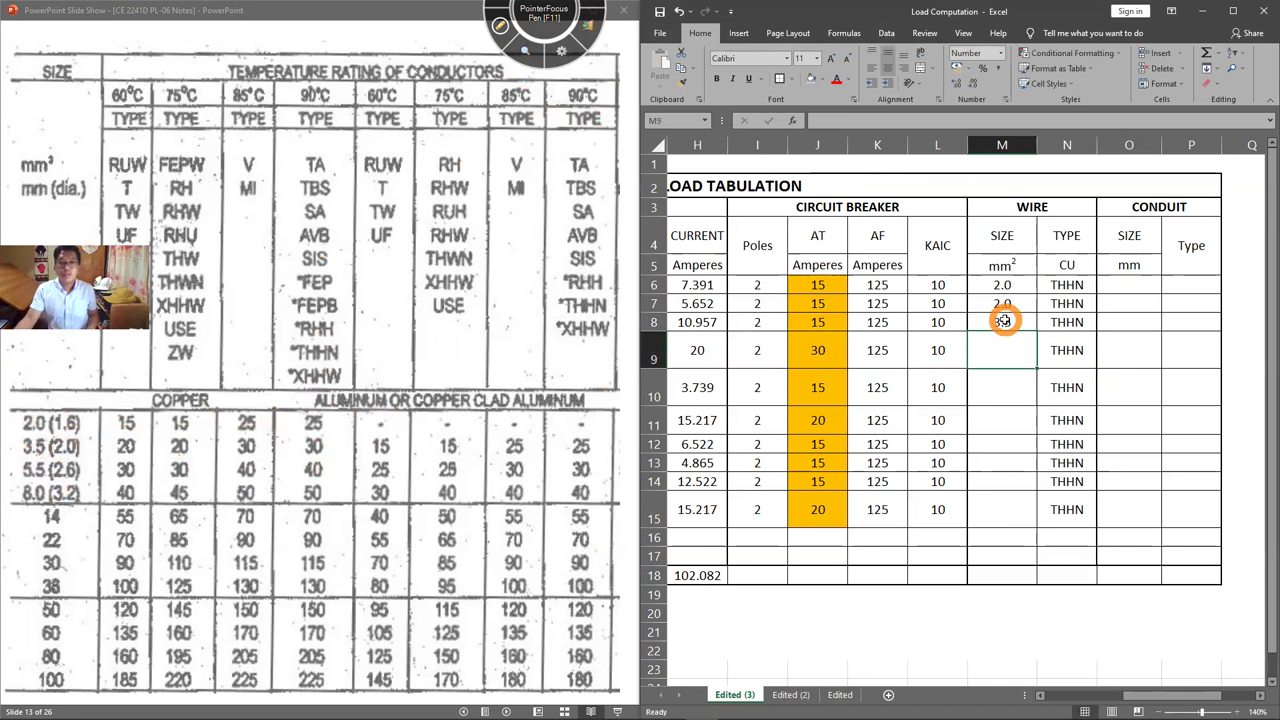
Step: Circle the 30 A THHN copper ampacity, clear the mark, and enter 3.5 as the wire SIZE of circuit 4 in M9
left_click(500, 27)
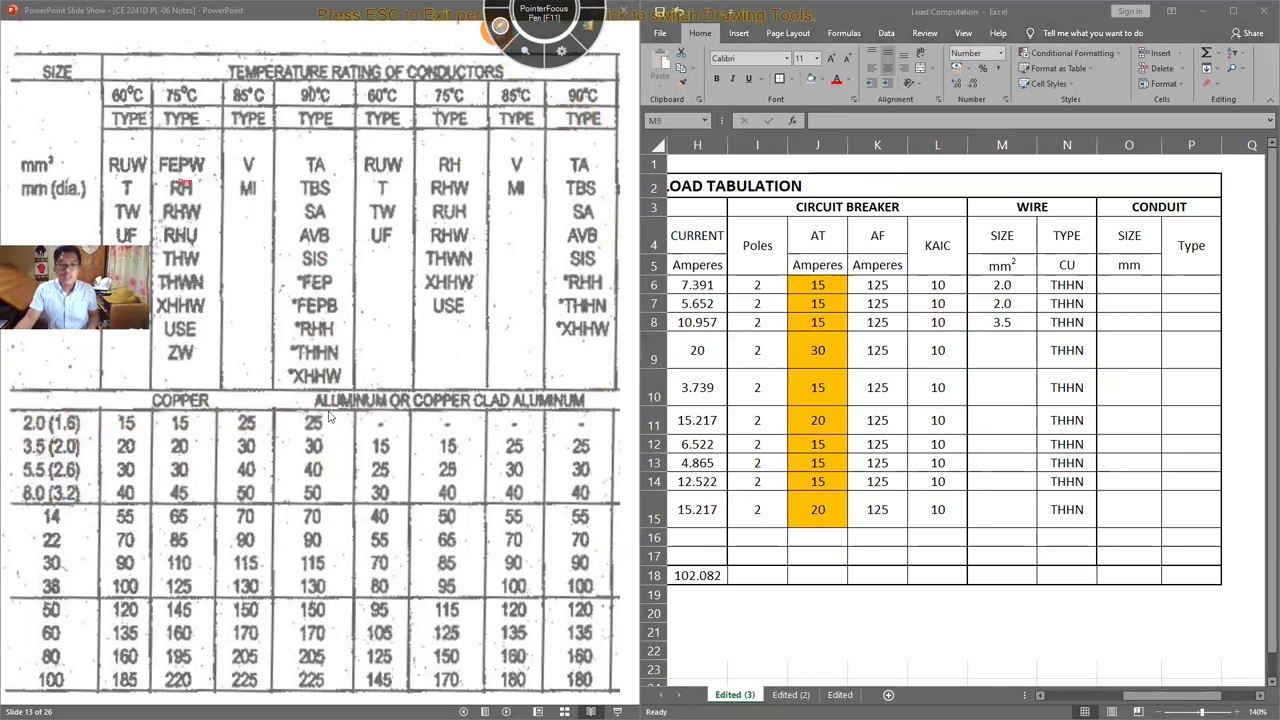
mouse_move(326, 459)
left_mouse_down()
mouse_move(336, 443)
mouse_move(307, 447)
mouse_move(346, 444)
left_mouse_up()
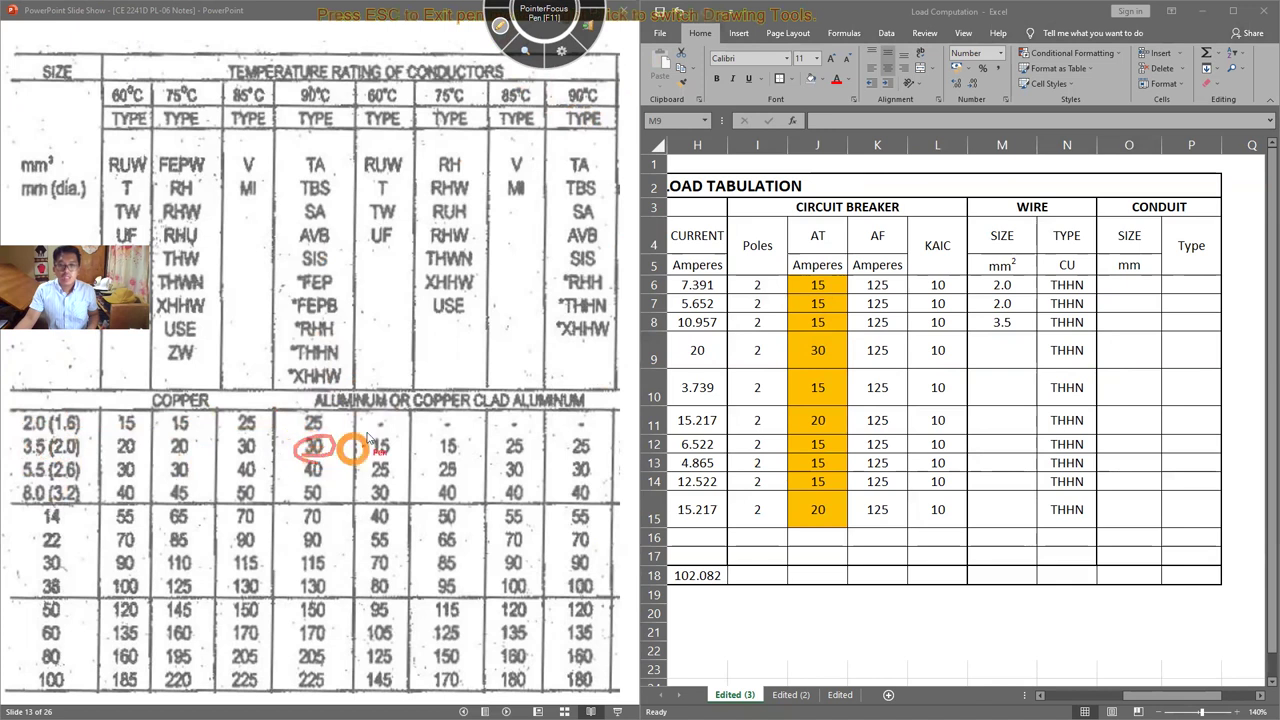
left_click(1007, 358)
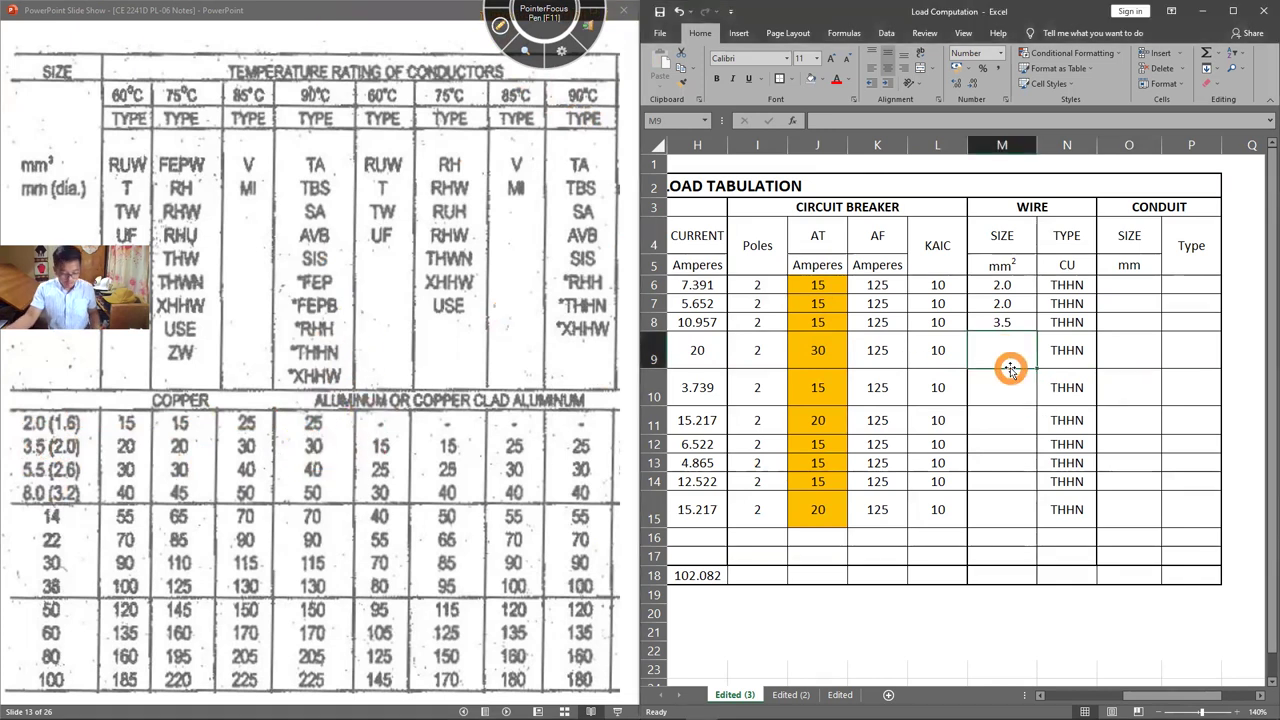
type("3.5")
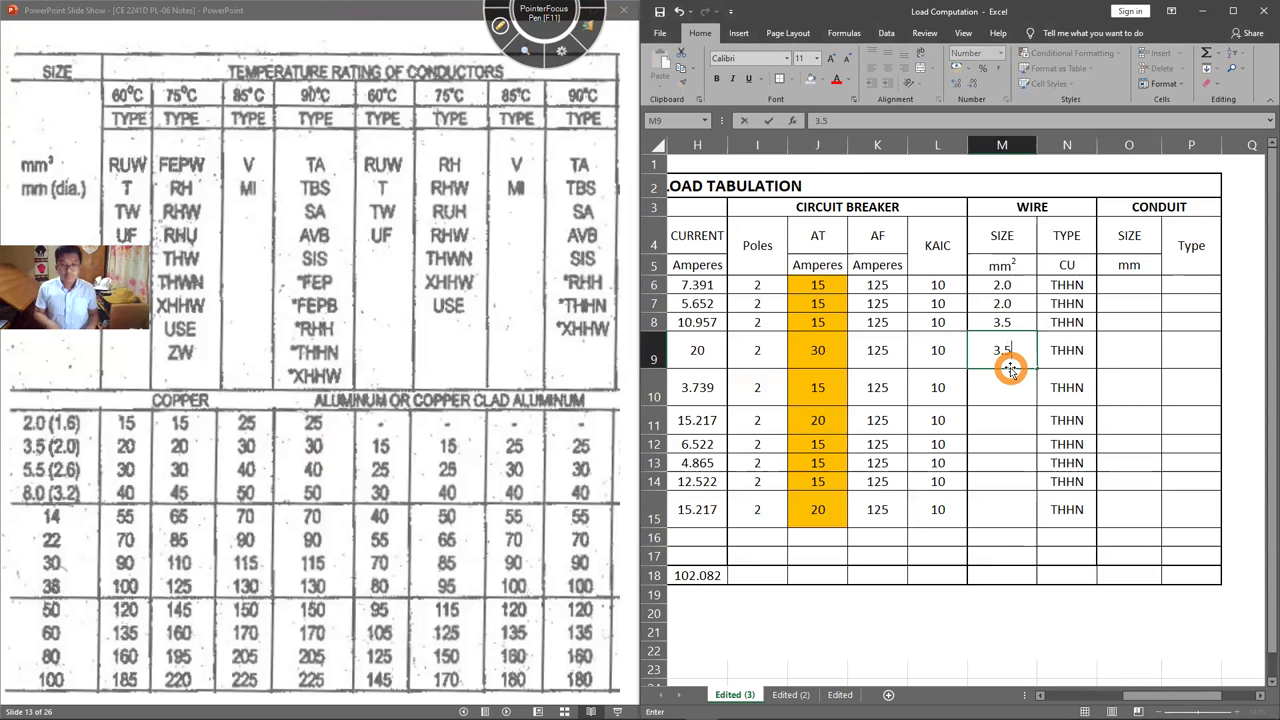
key("Return")
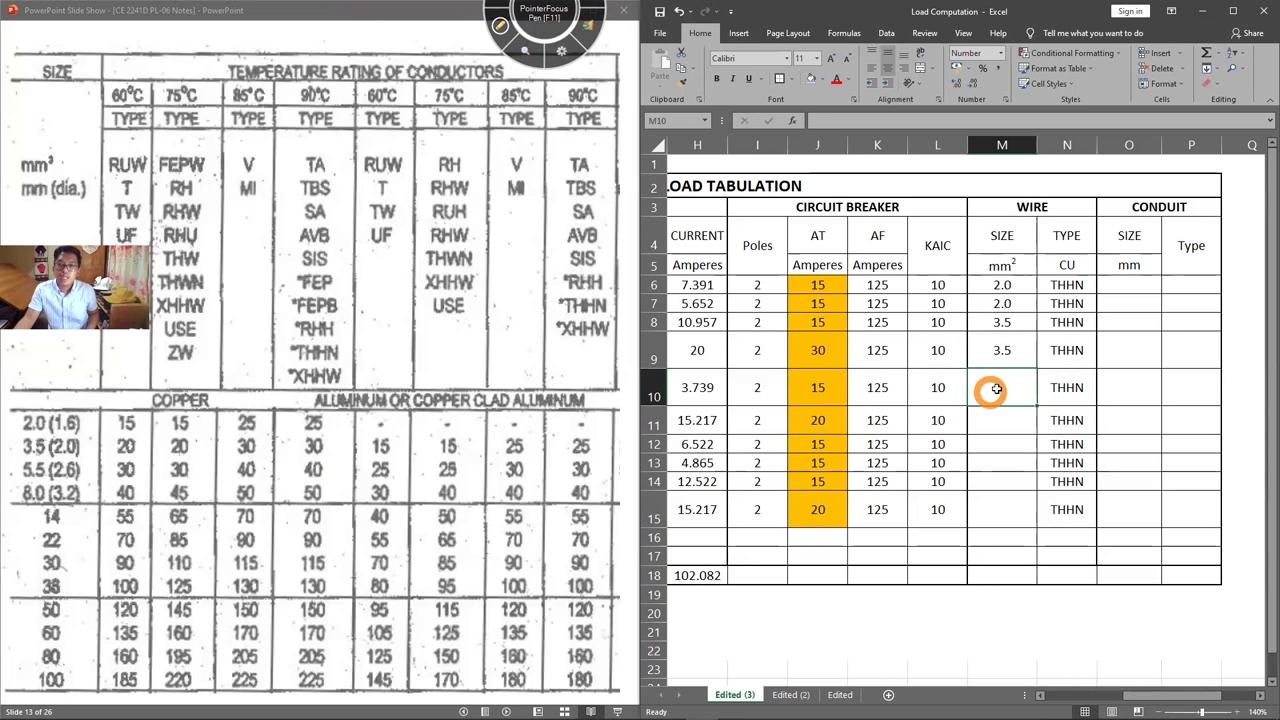
Step: Enter 3.5 as the wire SIZE of circuits 5 and 6 in M10 and M11
type("3.")
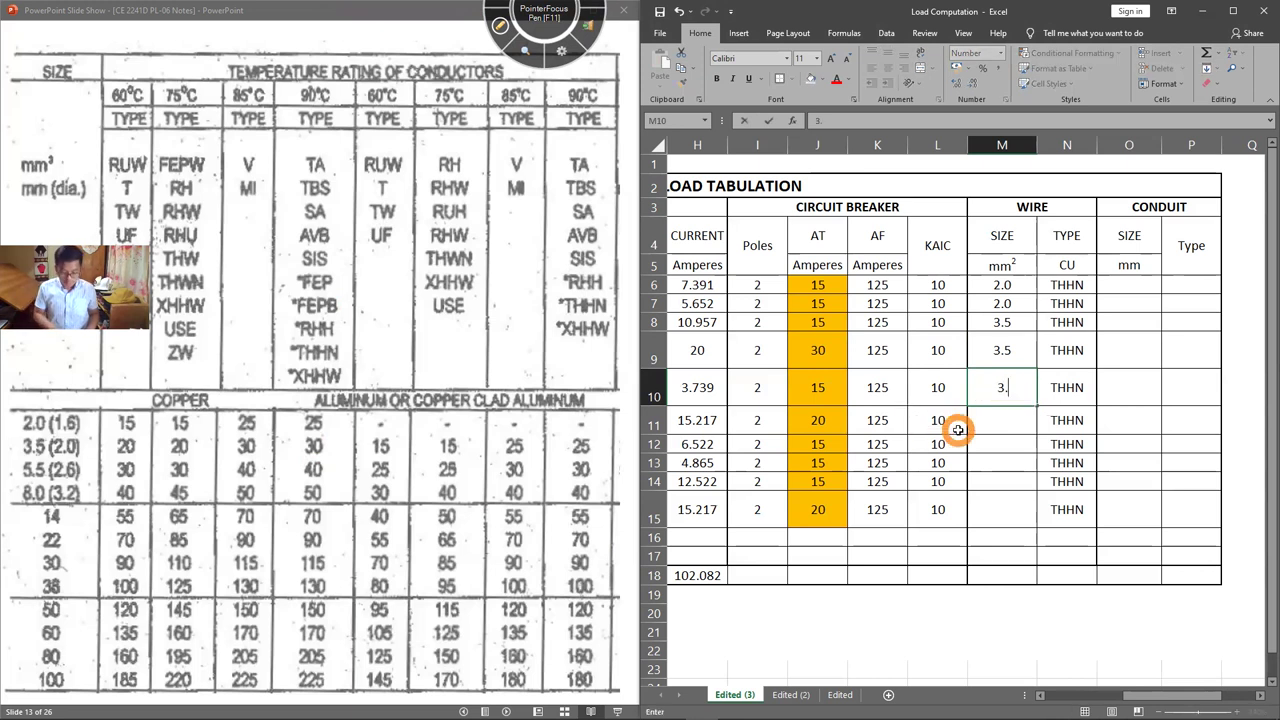
type("5")
key("Return")
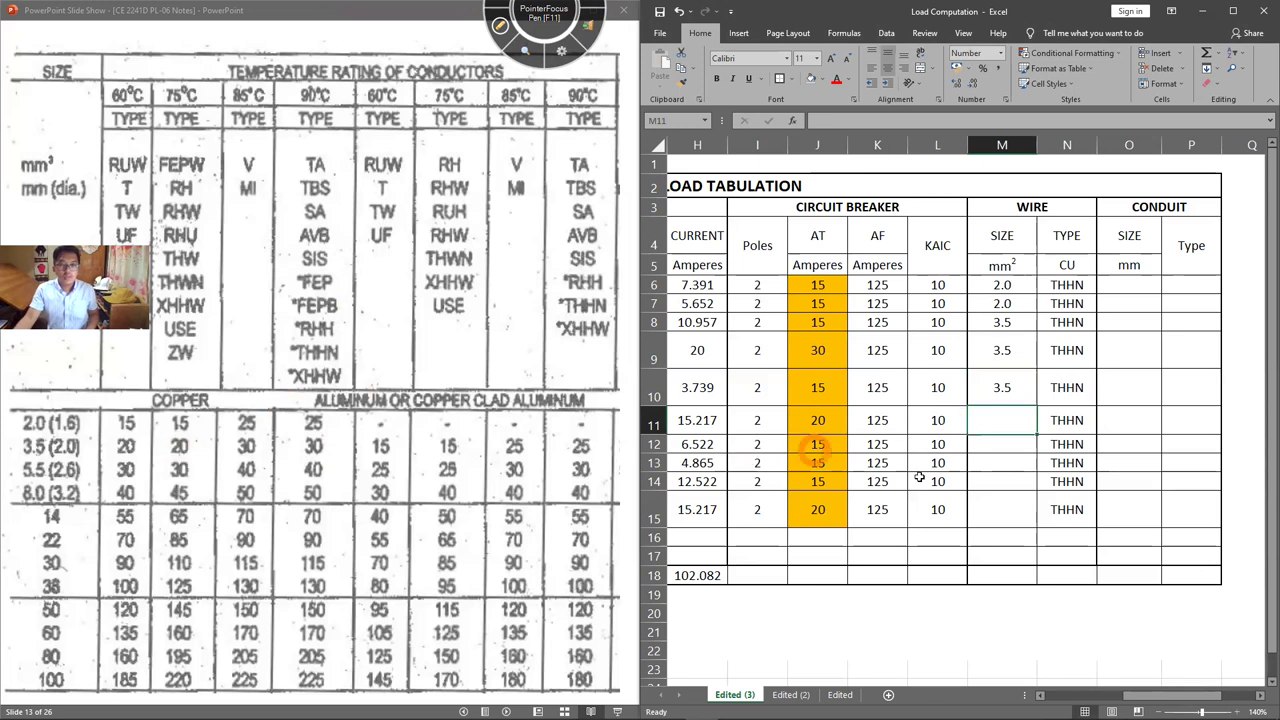
type("3.5")
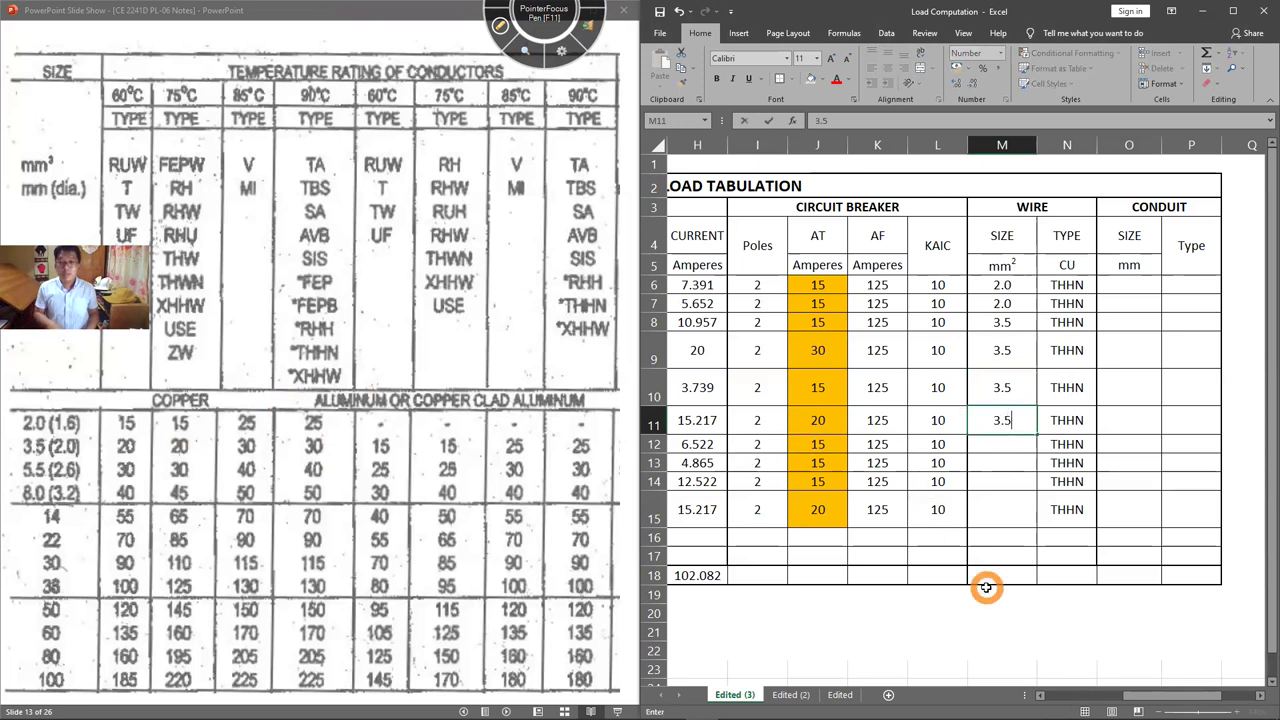
key("Return")
Step: Mark the 3.5 mm² wire size and its 30 A ampacity in the 85°C copper column, and clear the marks
left_click(497, 20)
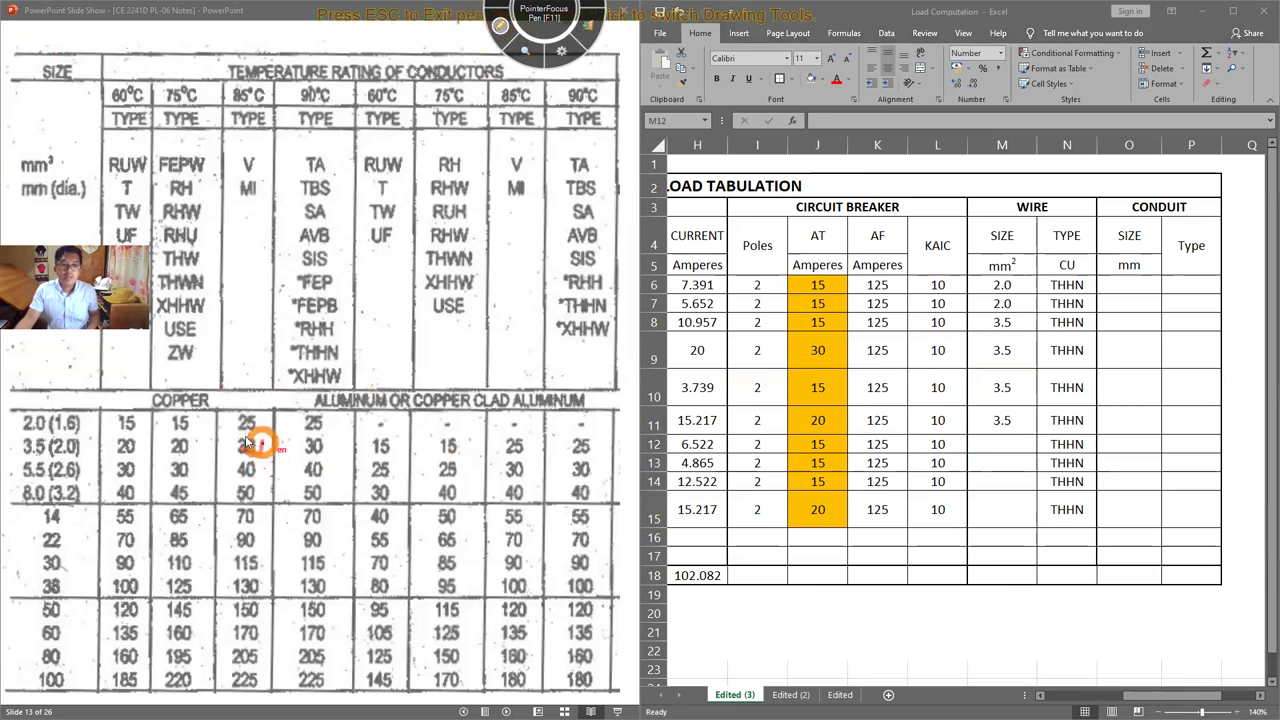
mouse_move(225, 455)
left_mouse_down()
mouse_move(15, 462)
mouse_move(45, 437)
mouse_move(82, 460)
left_mouse_up()
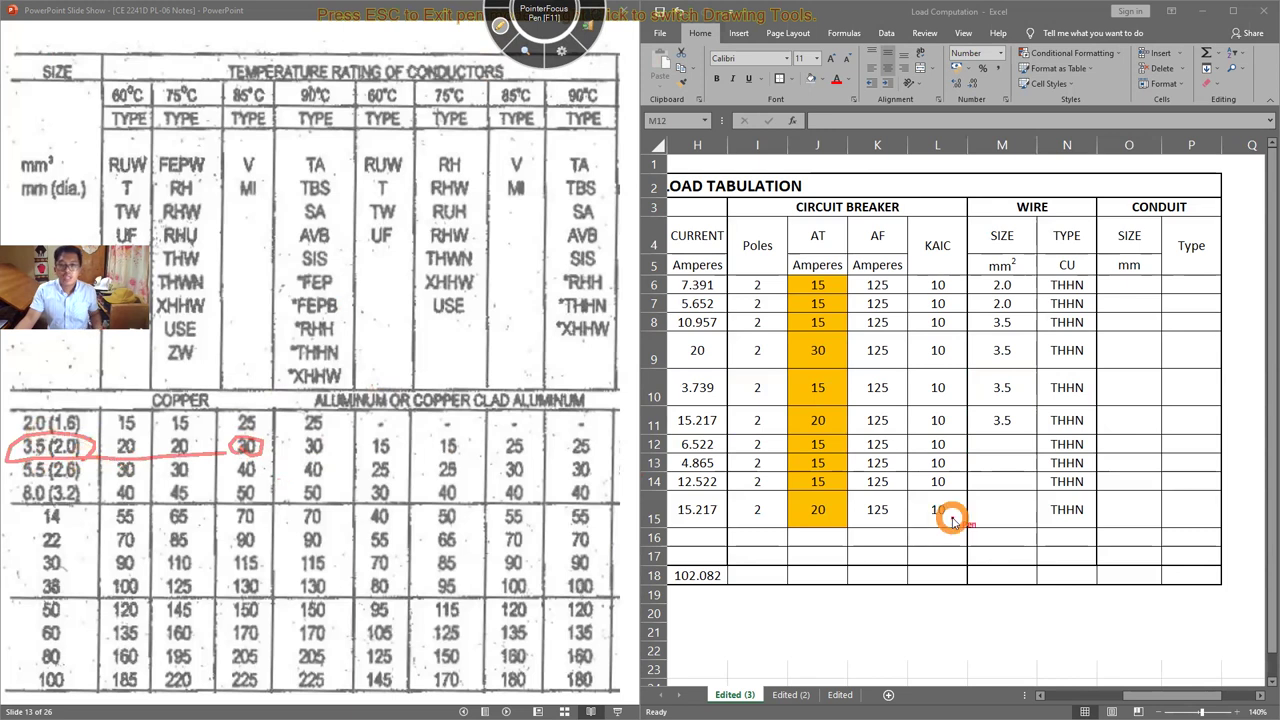
key("Escape")
Step: Copy the 3.5 wire SIZE from M11 into M12:M15 for the remaining circuits
left_click(1005, 437)
left_click(1005, 420)
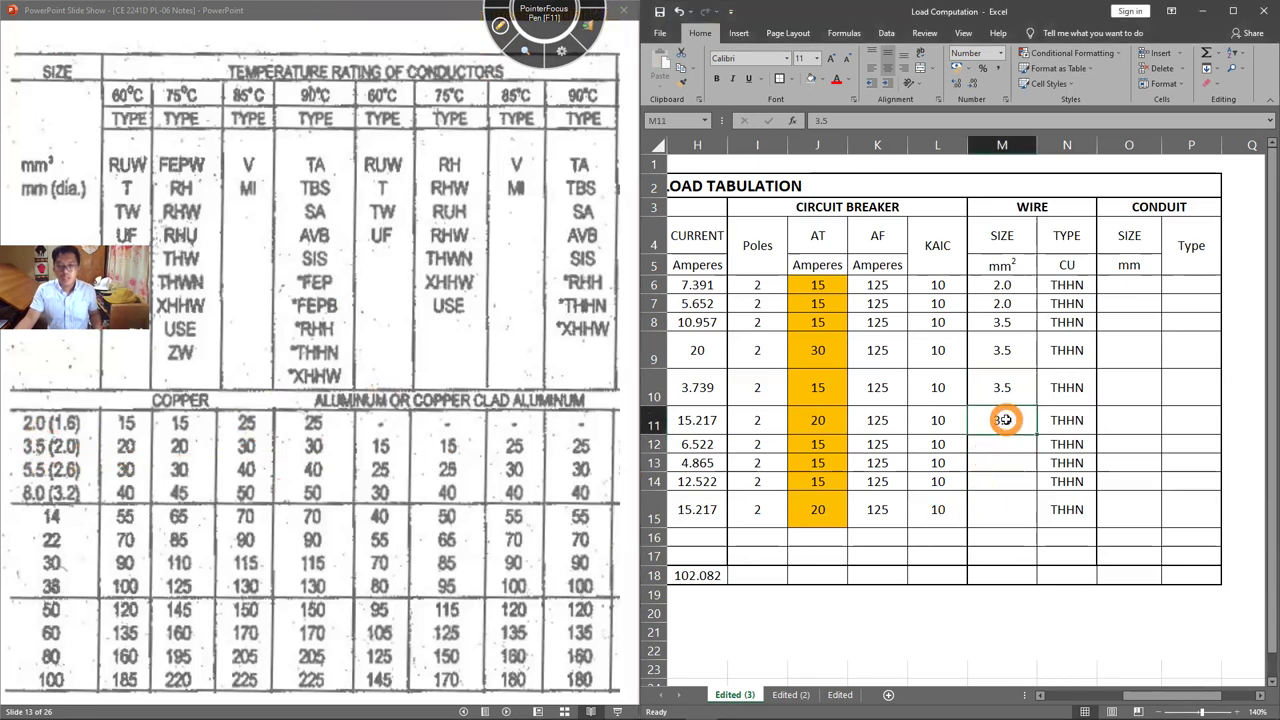
key("ctrl+c")
left_click_drag(1006, 443, 1007, 513)
key("ctrl+v")
left_click(1029, 333)
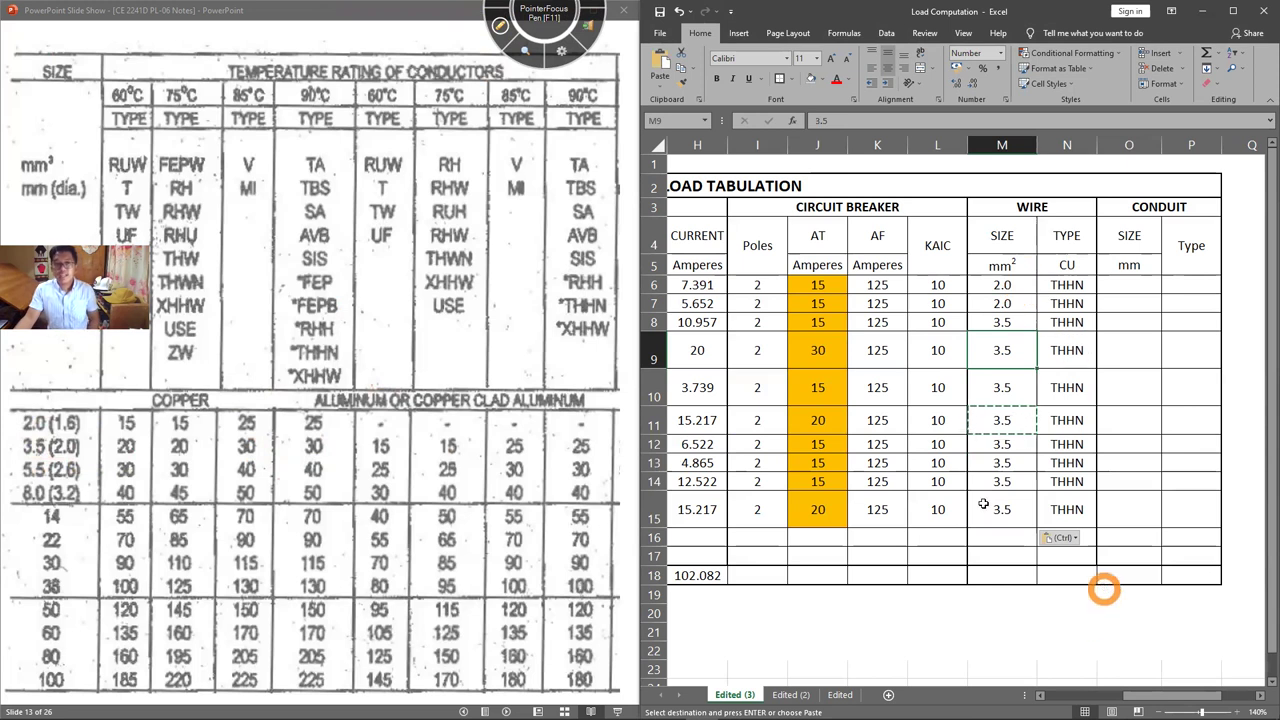
Step: Switch to the PowerPoint slide show and bring up the Conduit slide with Table 4-1a on maximum numbers of conductors
left_click(341, 183)
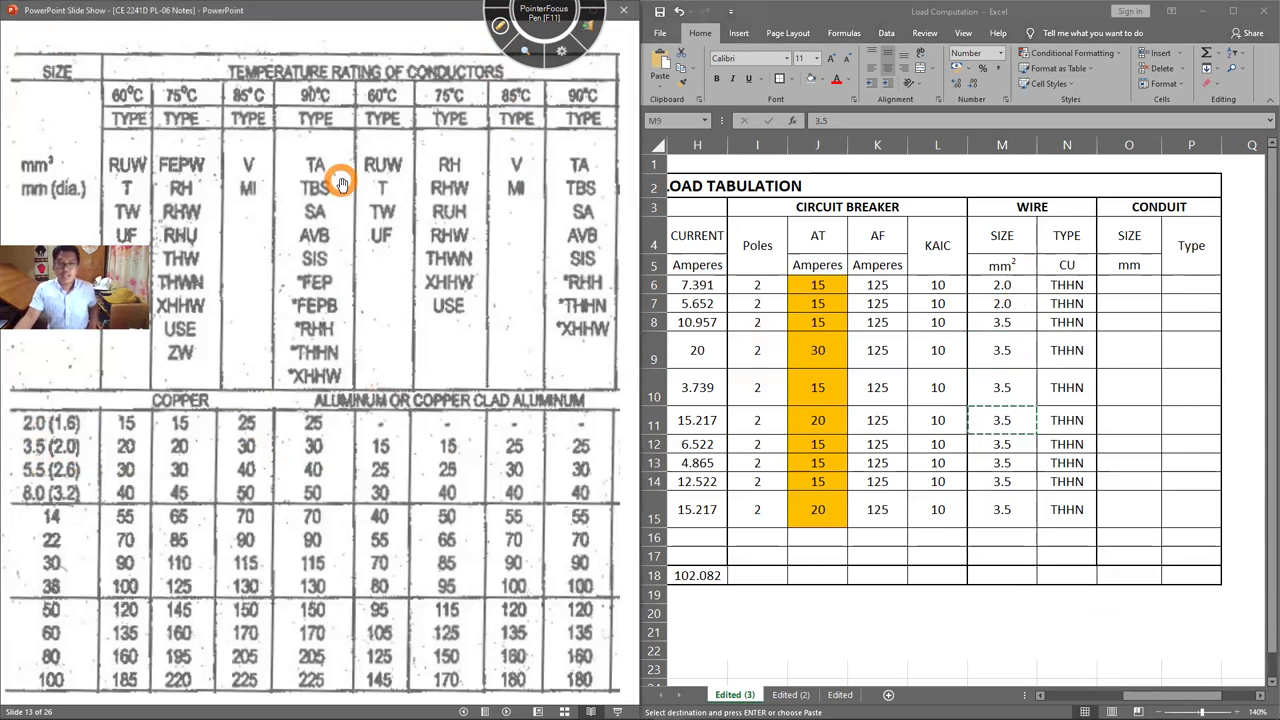
right_click(340, 182)
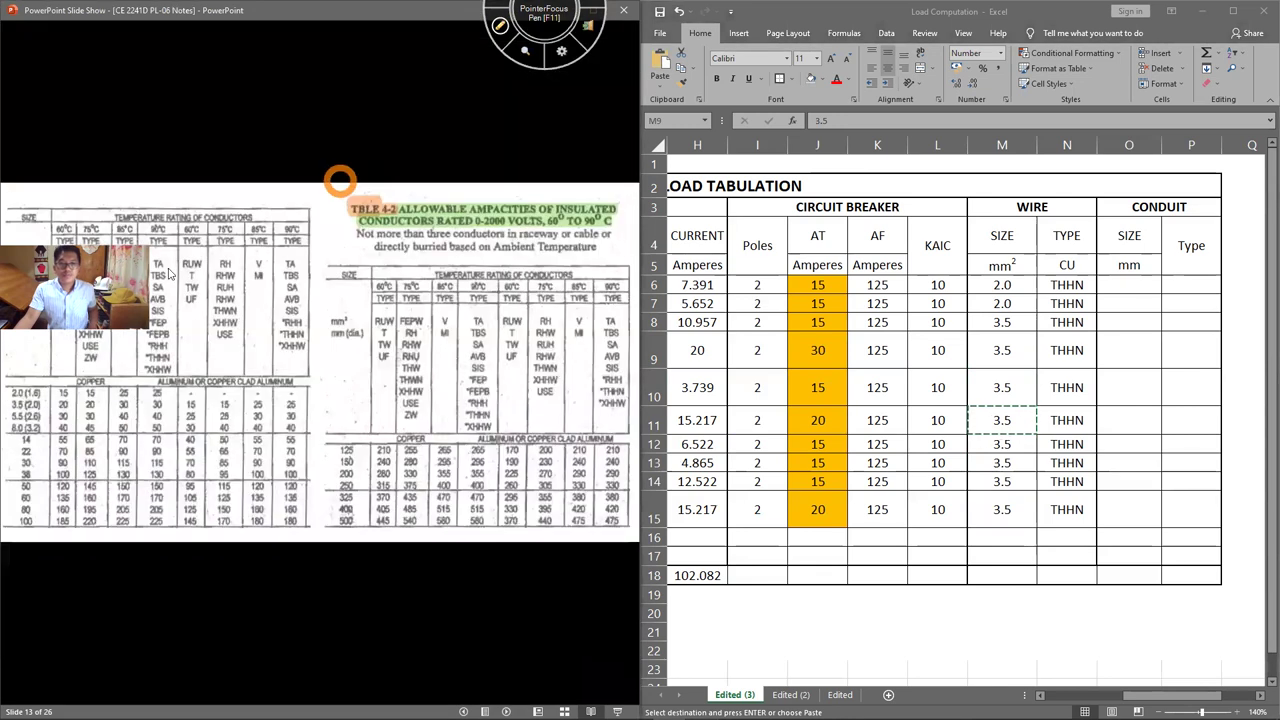
left_click_drag(122, 154, 122, 150)
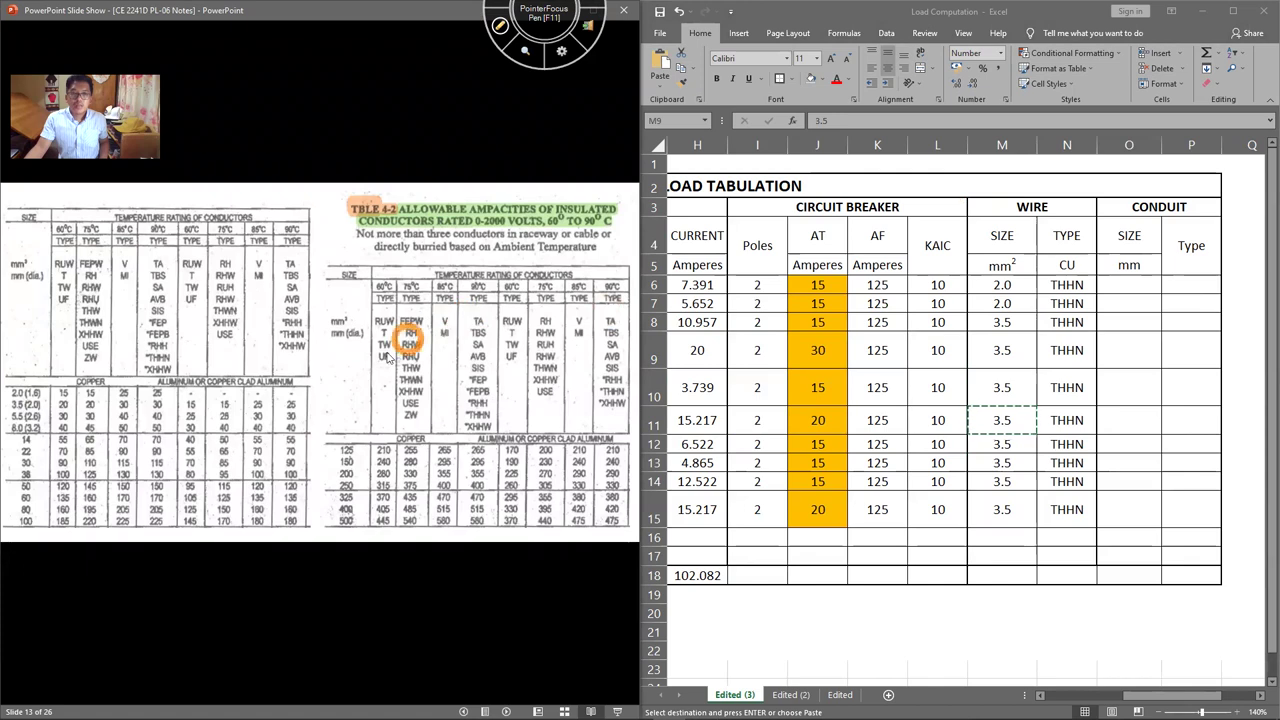
left_click(441, 358)
key("Left")
key("Left")
key("Right")
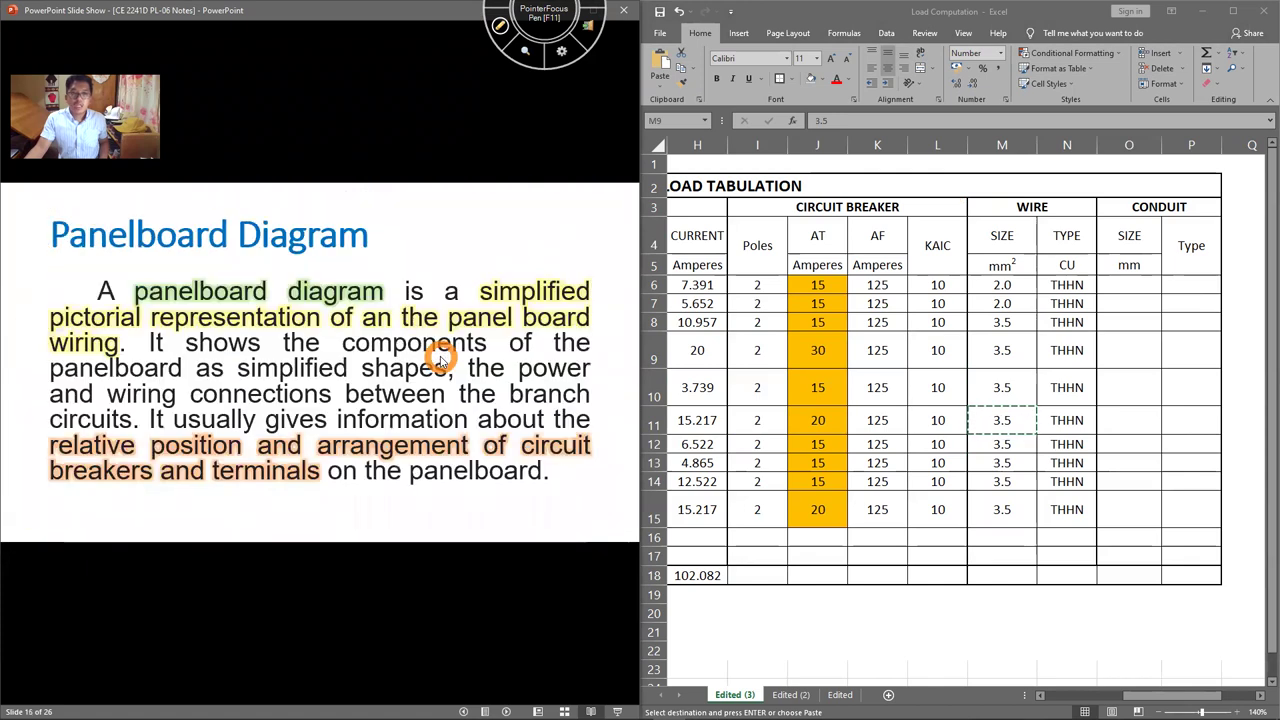
key("Right")
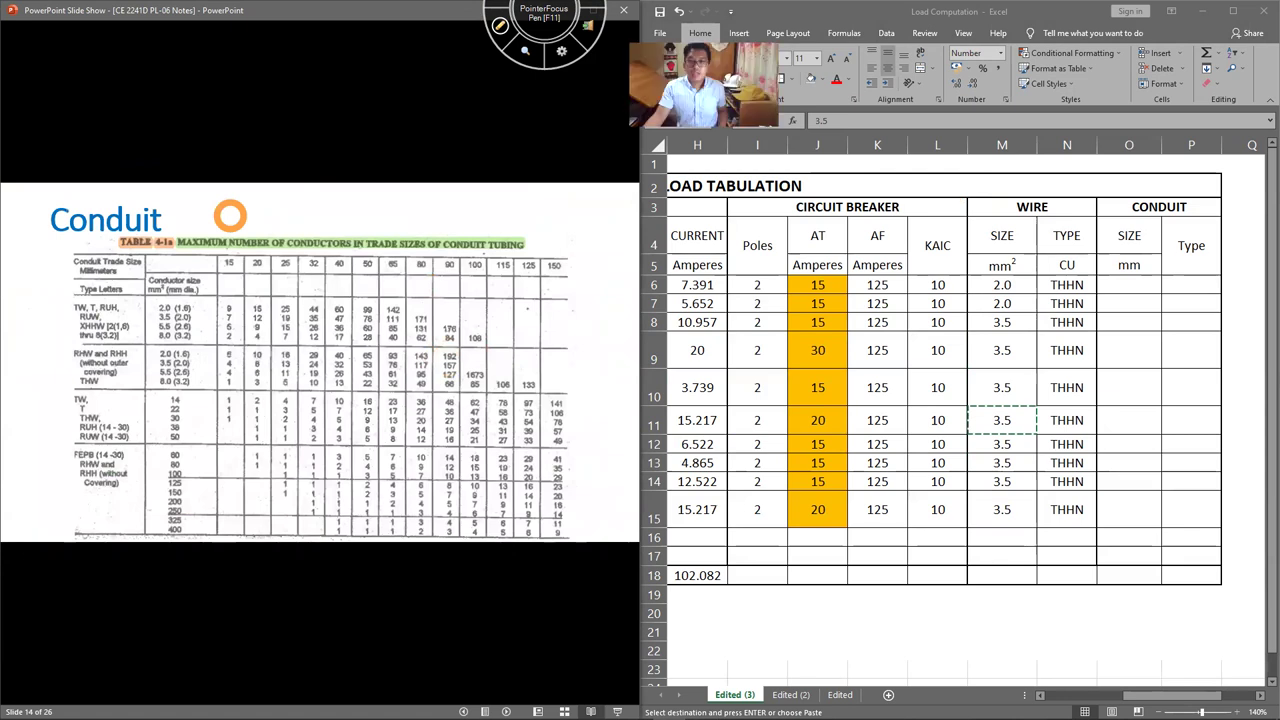
Step: Remove the fill from the AT values in J6:J15 and fill the wire sizes in M6:M15 with orange
left_click_drag(818, 285, 818, 515)
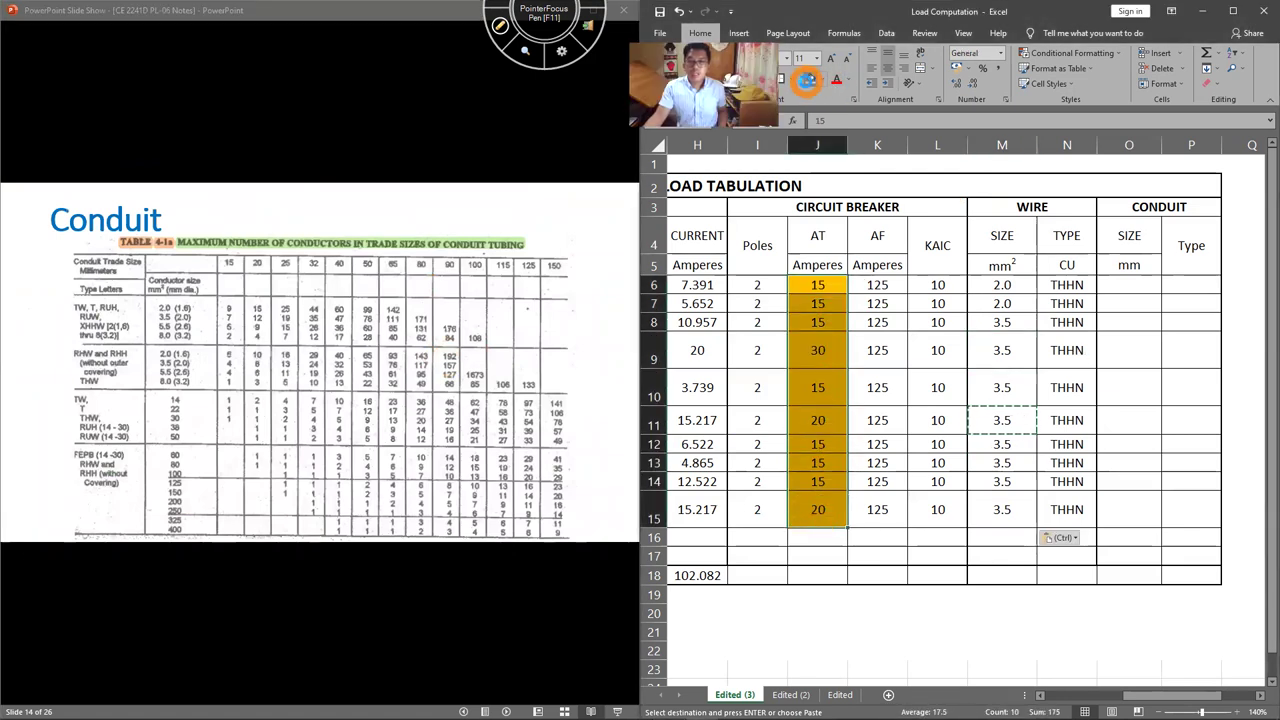
key("Escape")
left_click_drag(1000, 285, 1002, 515)
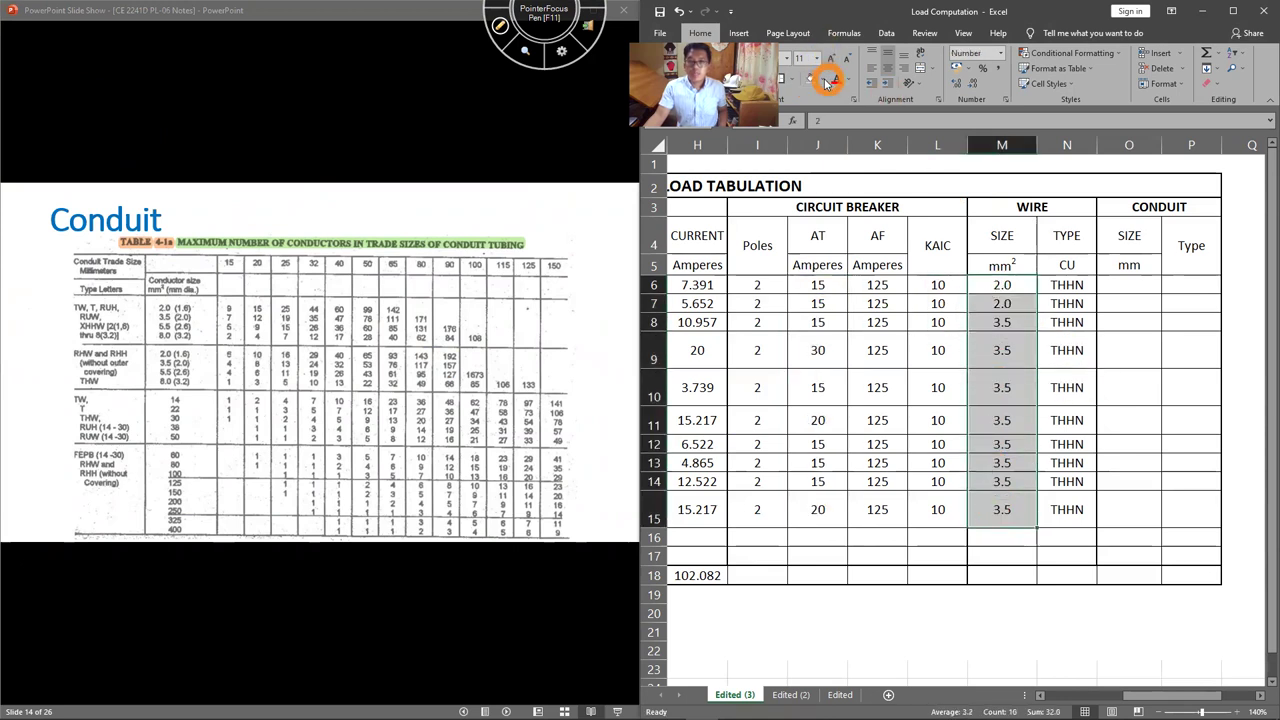
left_click(826, 82)
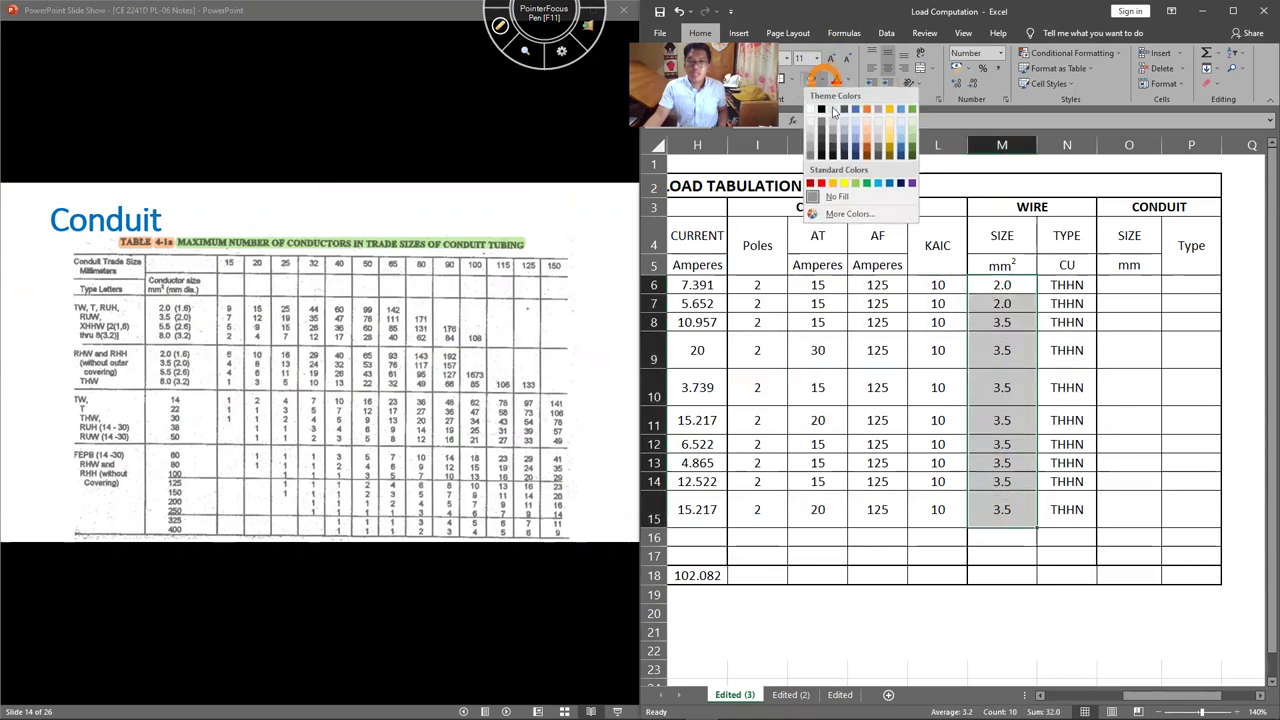
left_click(833, 184)
left_click(1120, 631)
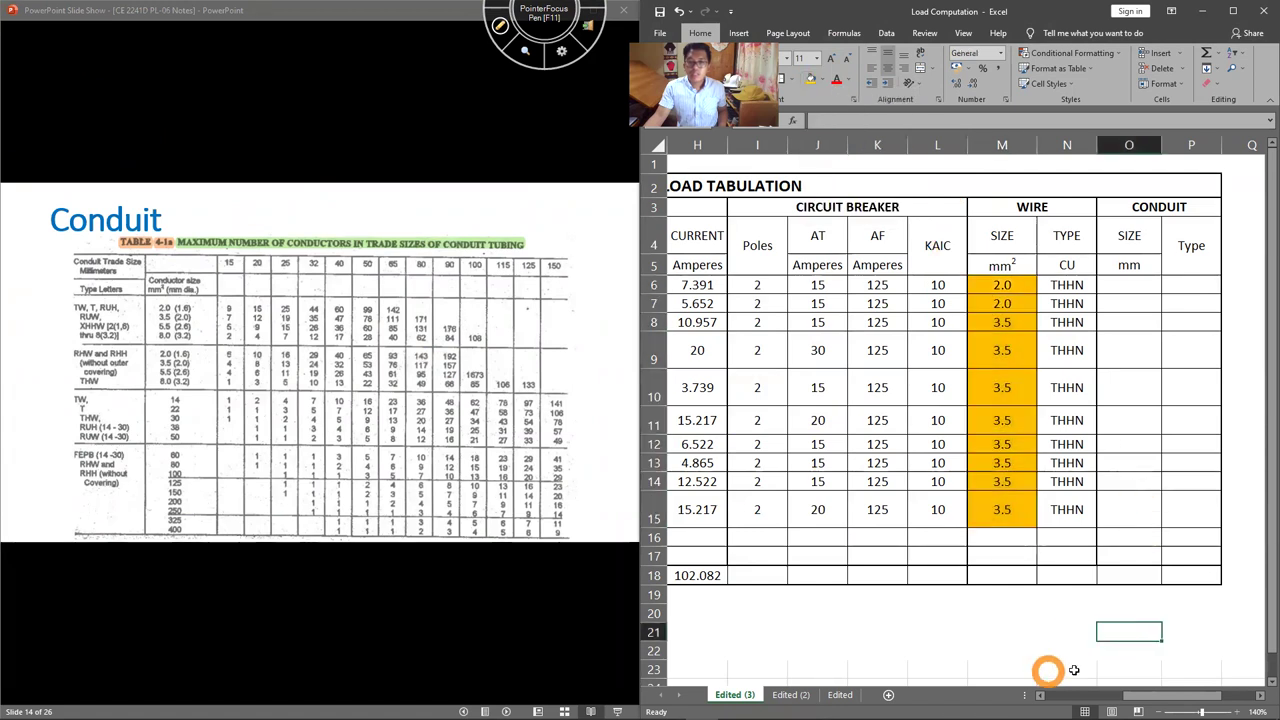
Step: Circle the TW, T, RUH, RUW and XHHW conductor group in the slide's conduit table, and clear the mark
left_click(408, 443)
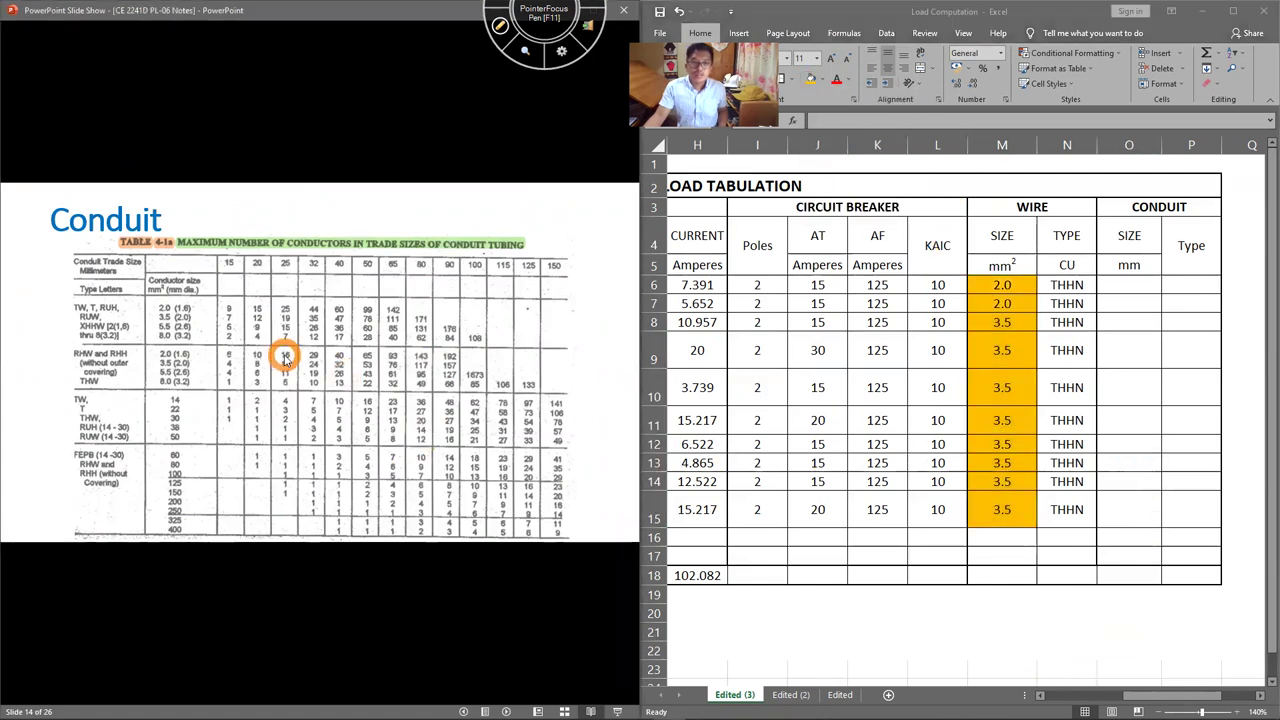
scroll(285, 358, "up", 1)
scroll(422, 592, "up", 1)
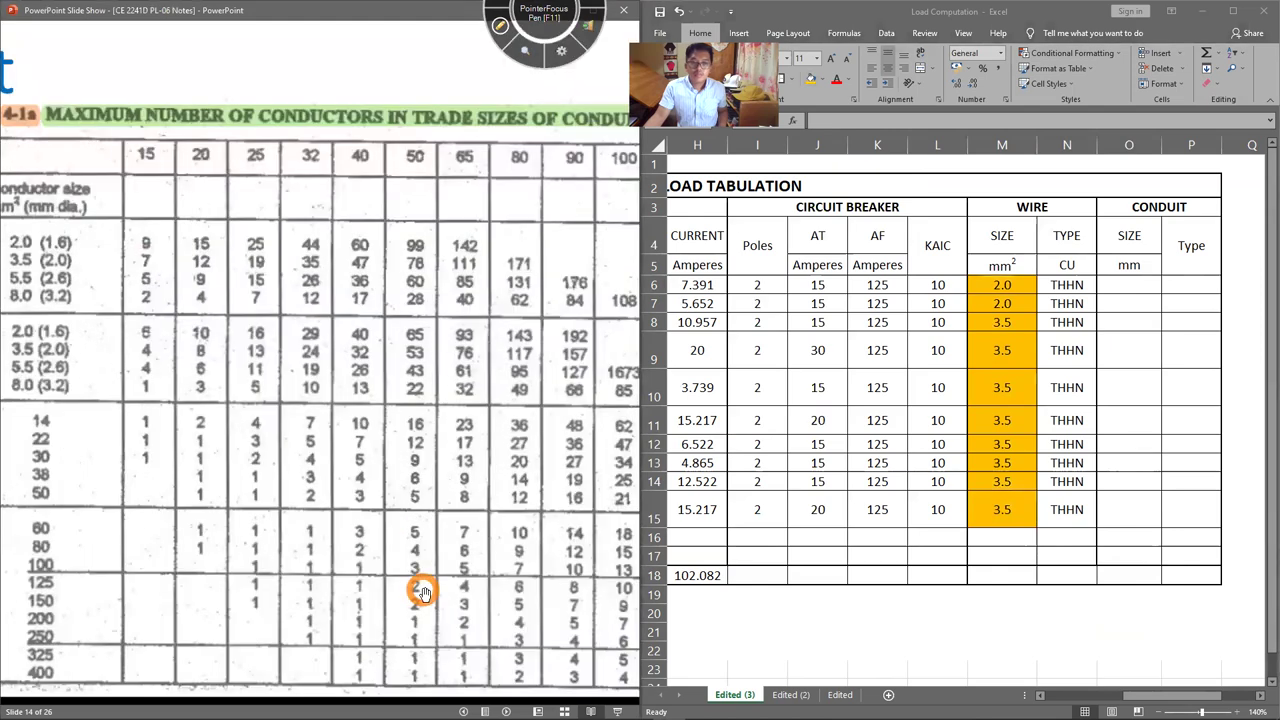
left_click_drag(237, 486, 466, 502)
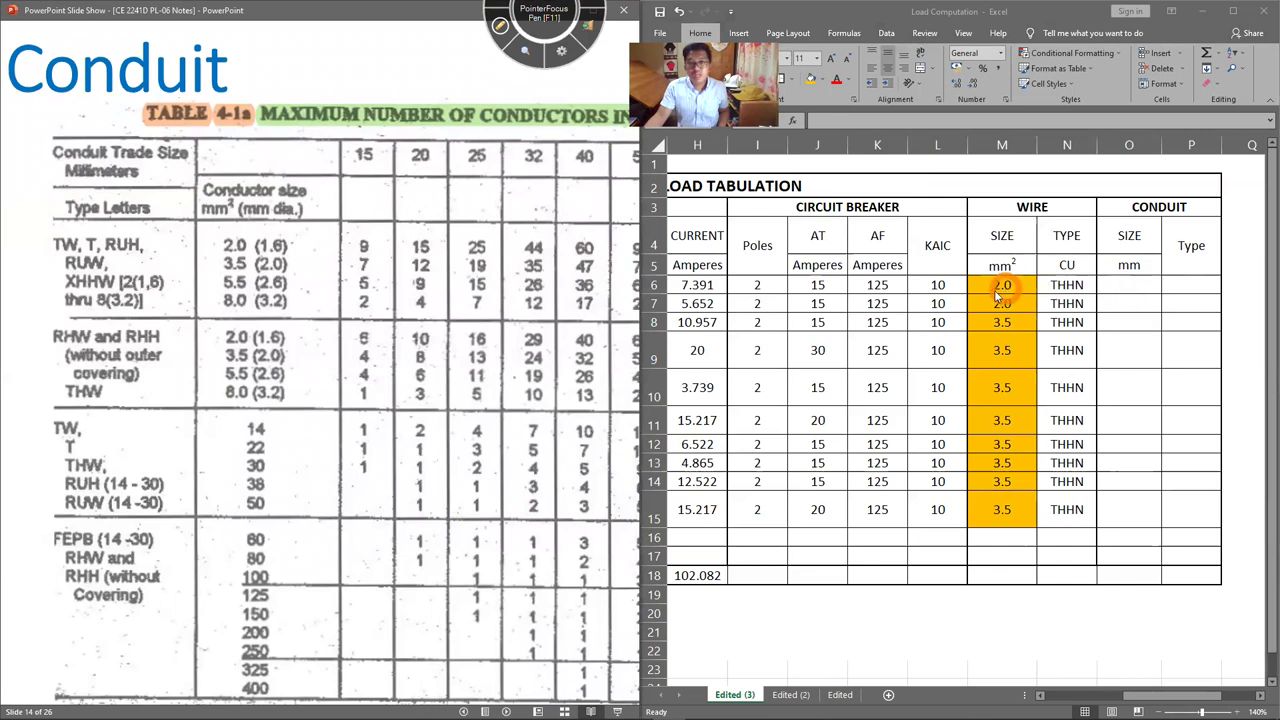
left_click(497, 27)
mouse_move(55, 316)
left_mouse_down()
mouse_move(595, 316)
mouse_move(270, 206)
mouse_move(78, 244)
mouse_move(110, 318)
left_mouse_up()
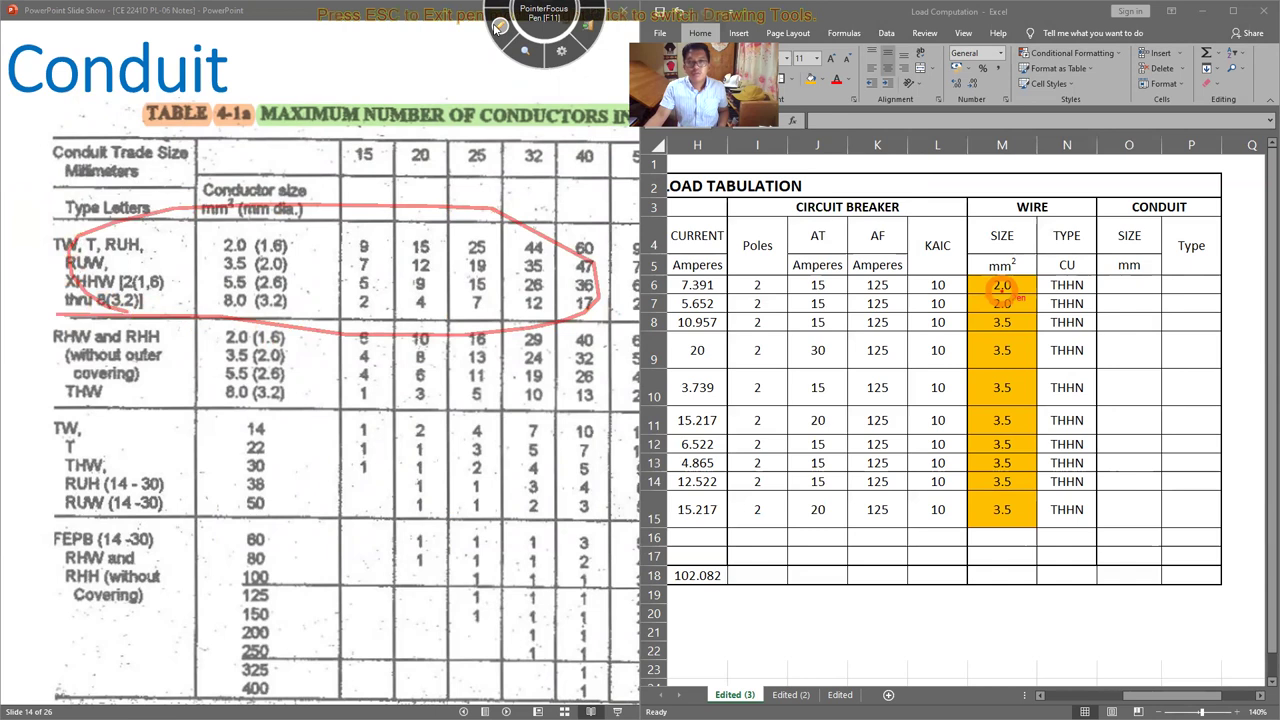
key("Escape")
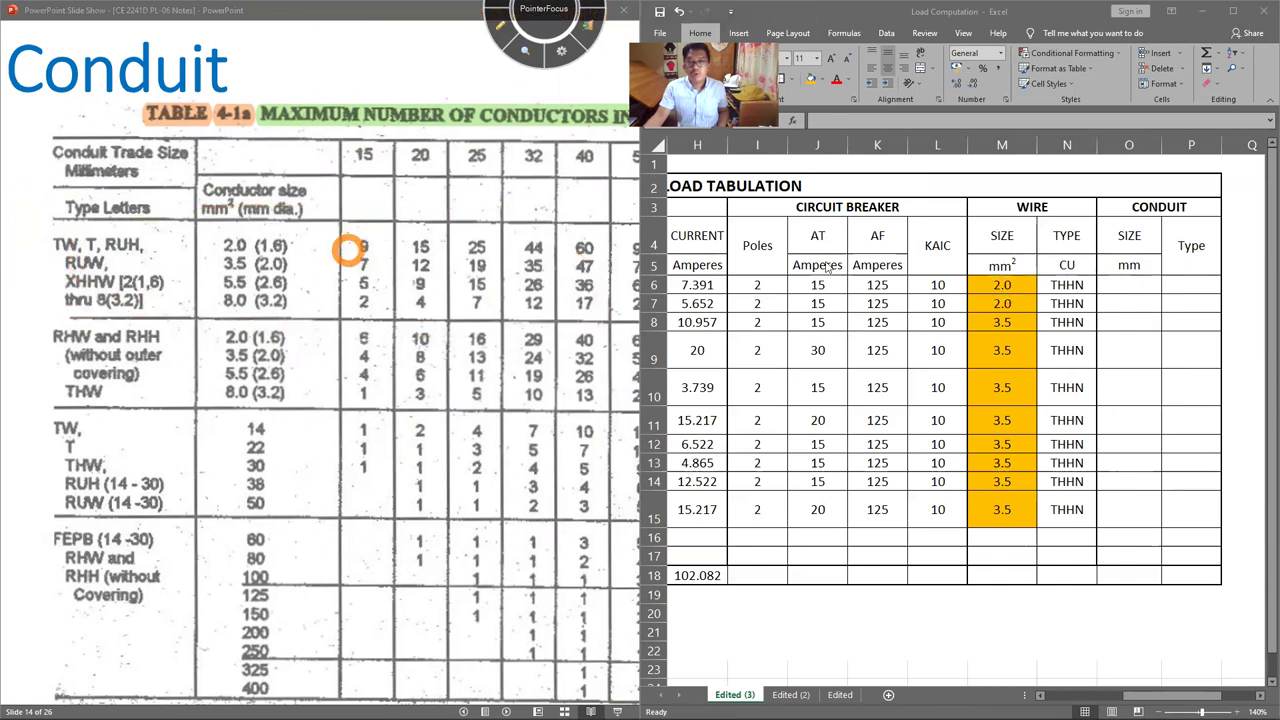
Step: Enter 15 as circuit 1's conduit SIZE in O6 and uPVC as the conduit Type for all circuits in P6:P15
left_click(1124, 285)
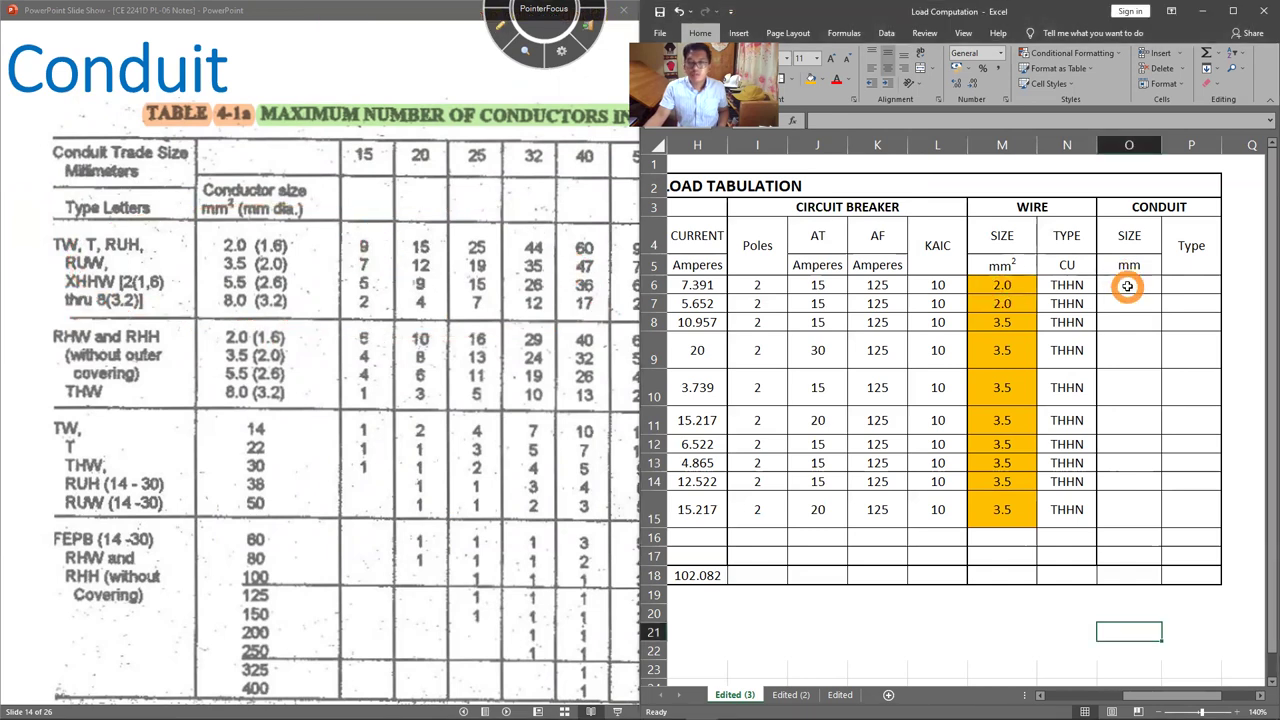
type("15")
left_click(1190, 286)
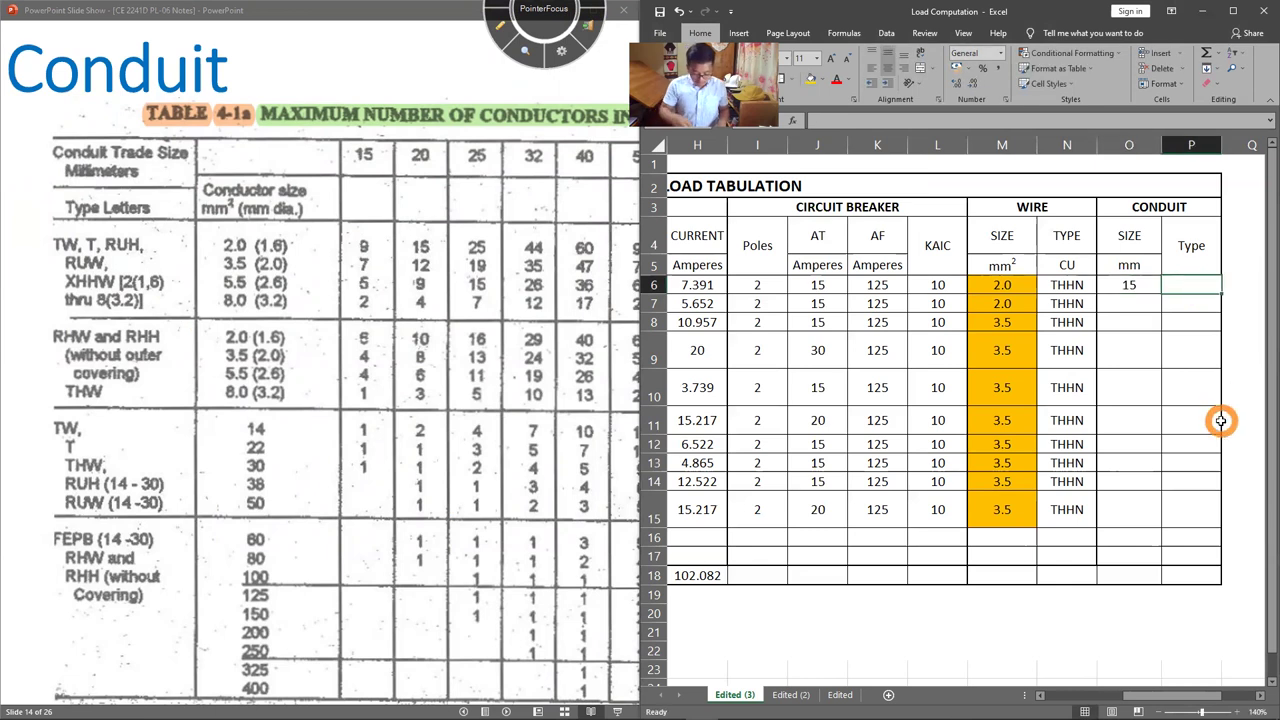
type("uPVC")
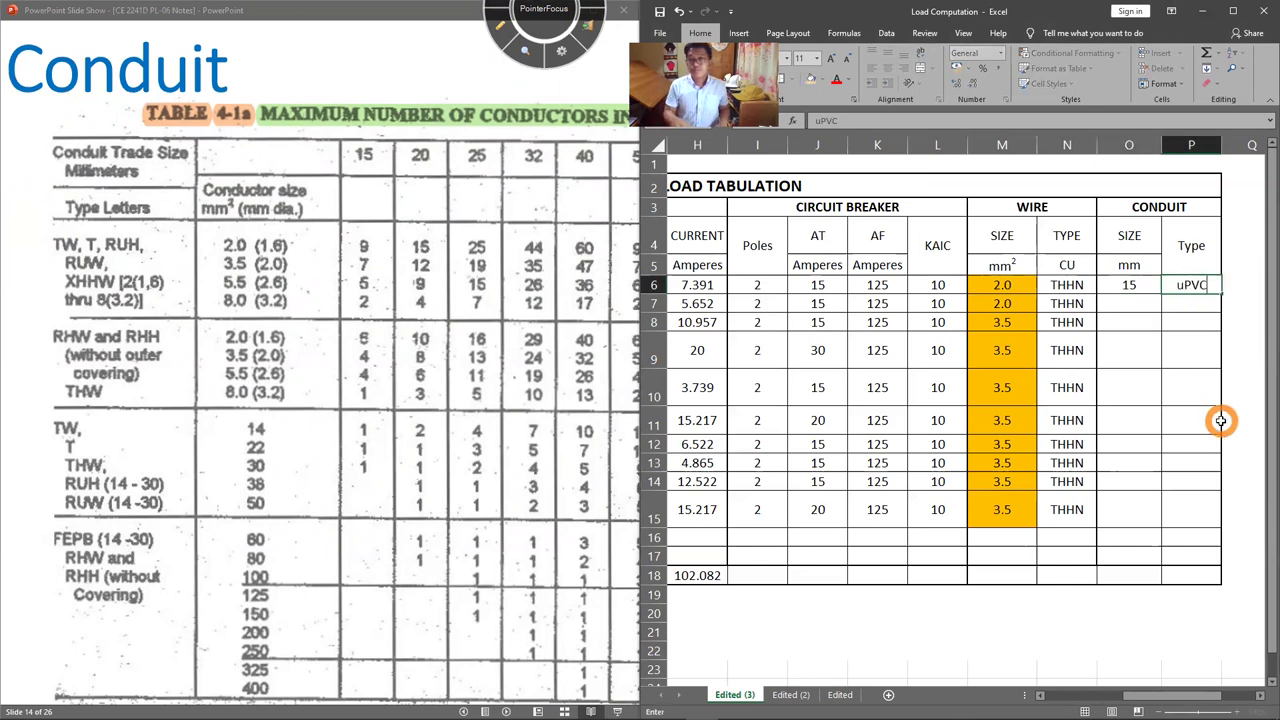
key("ctrl+Return")
left_click_drag(1220, 295, 1222, 527)
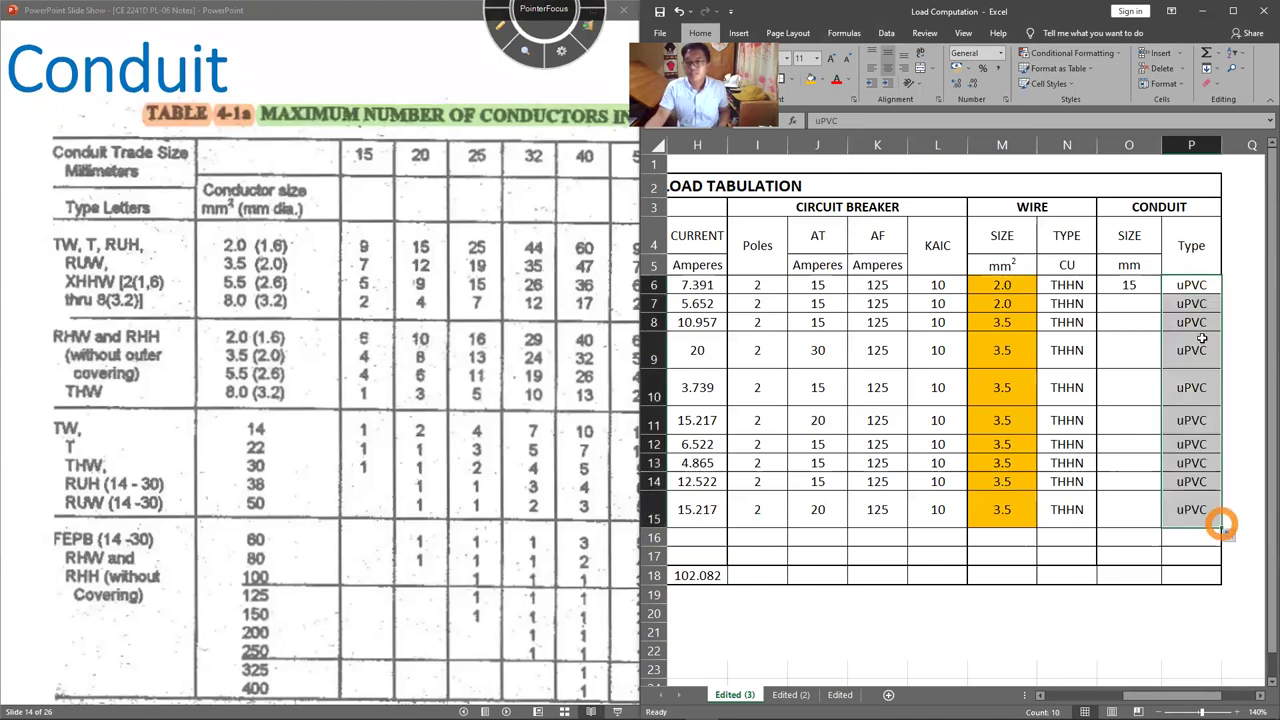
left_click(1190, 285)
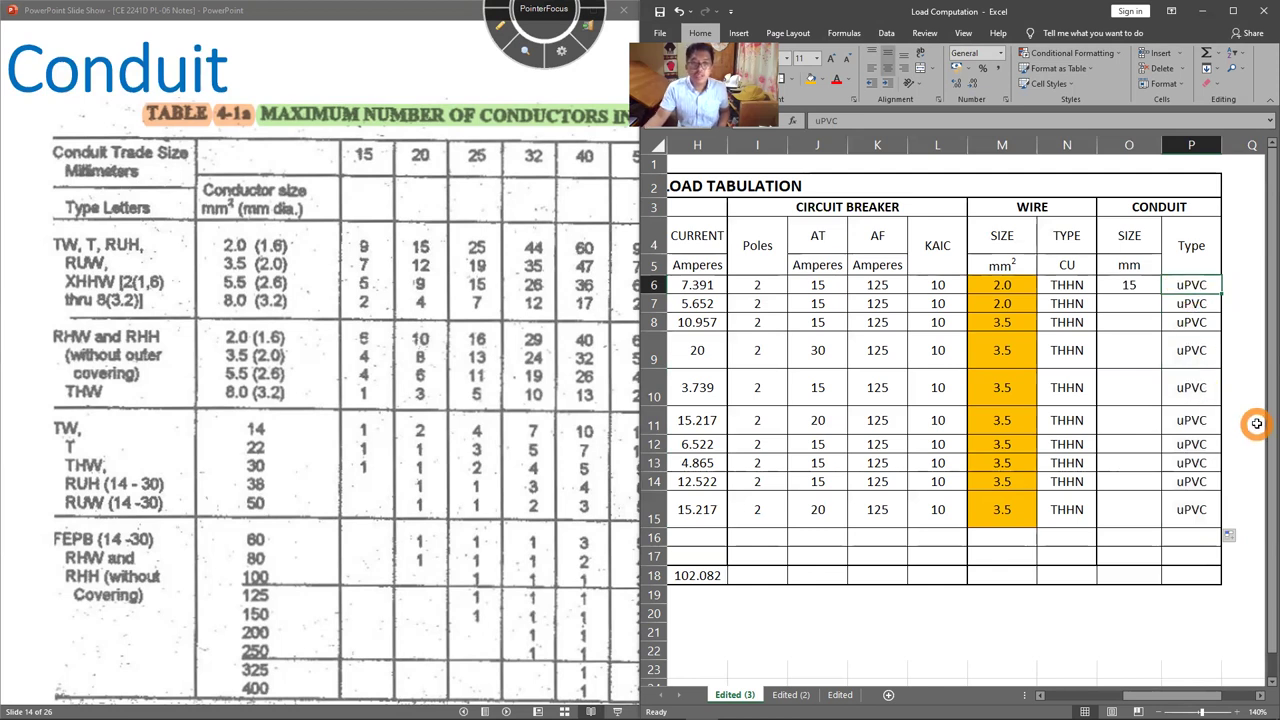
Step: Circle circuit 2's 2.0 mm² wire size in M7, write "2pcs" above the wire SIZE column, and clear the marks
left_click(1131, 305)
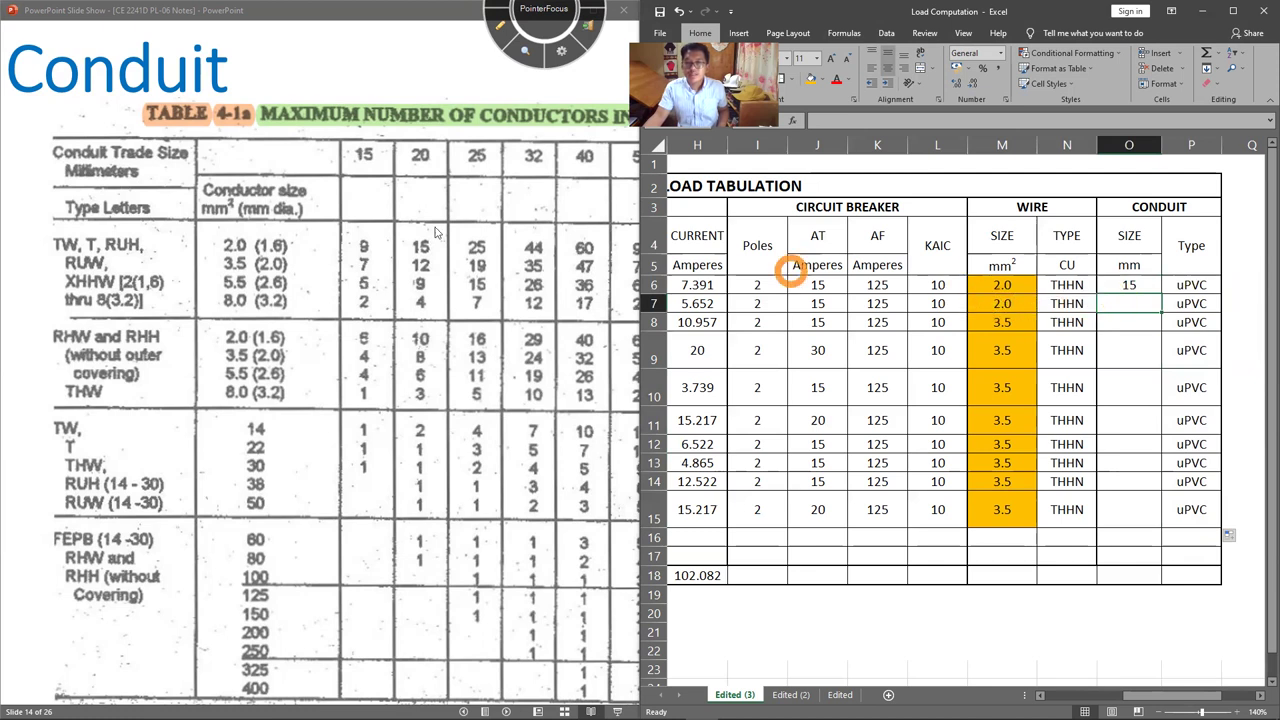
left_click(502, 30)
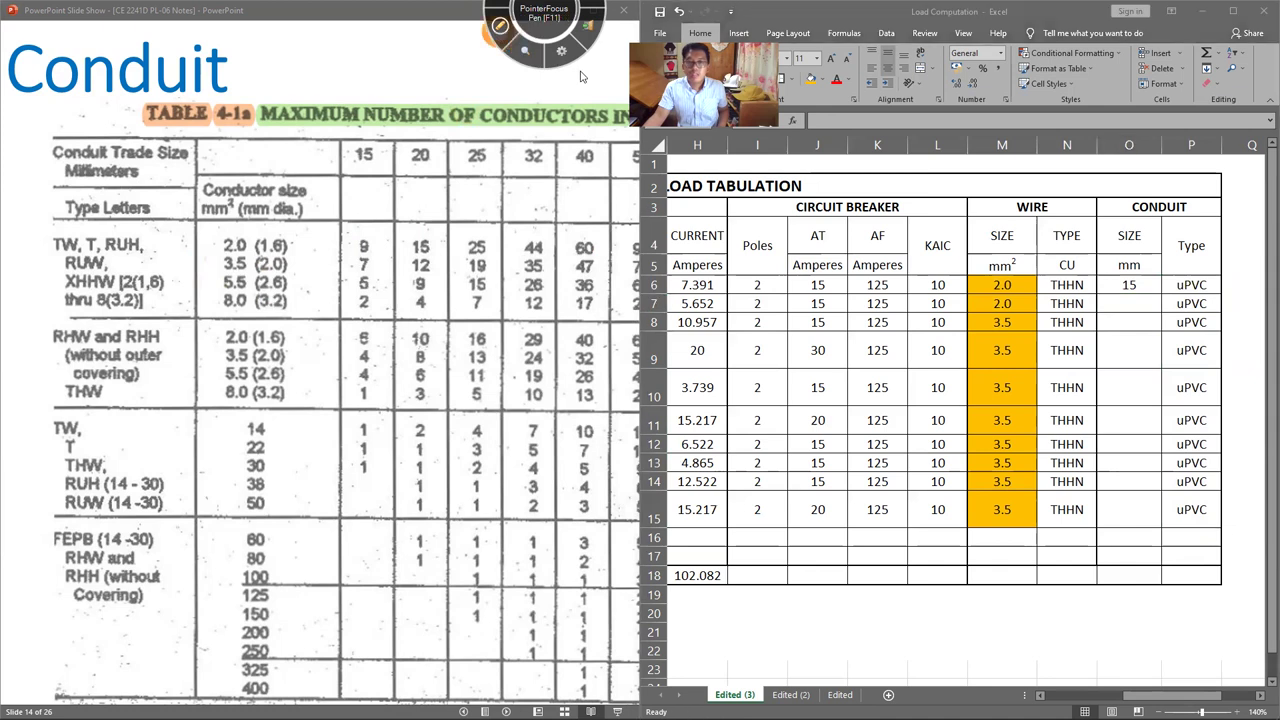
left_click_drag(1012, 323, 1000, 296)
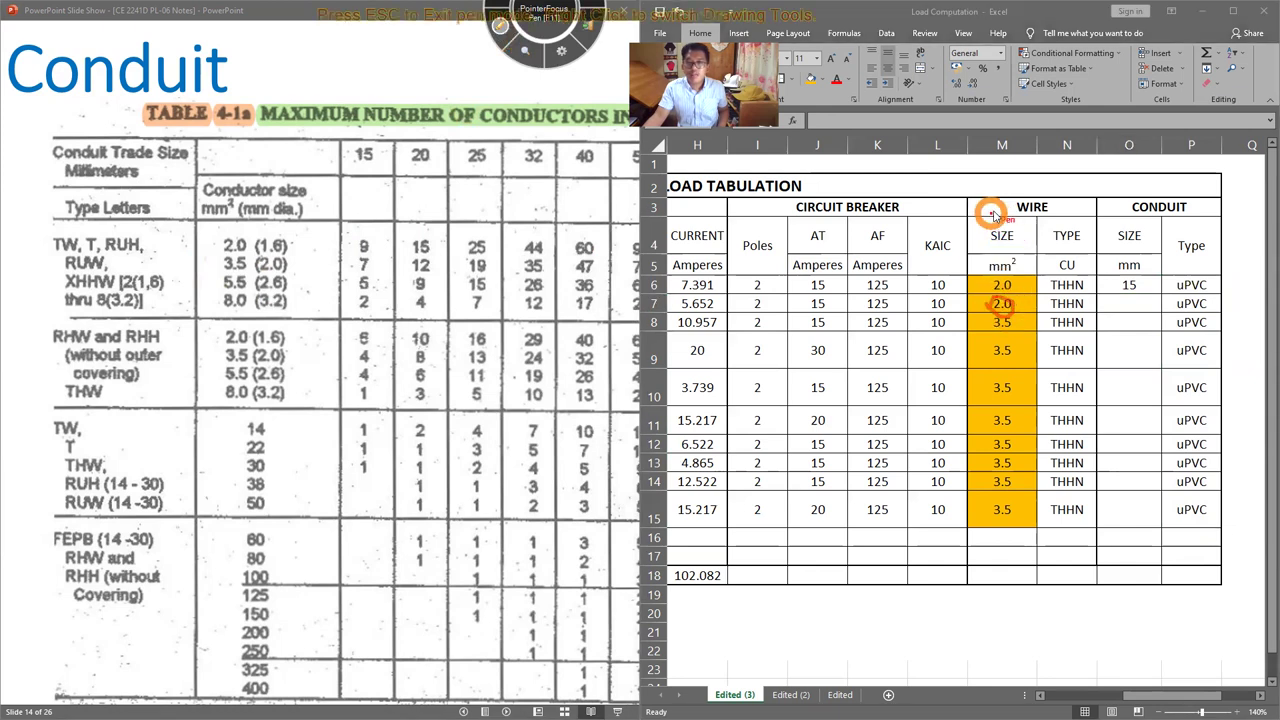
left_click_drag(1002, 233, 1010, 219)
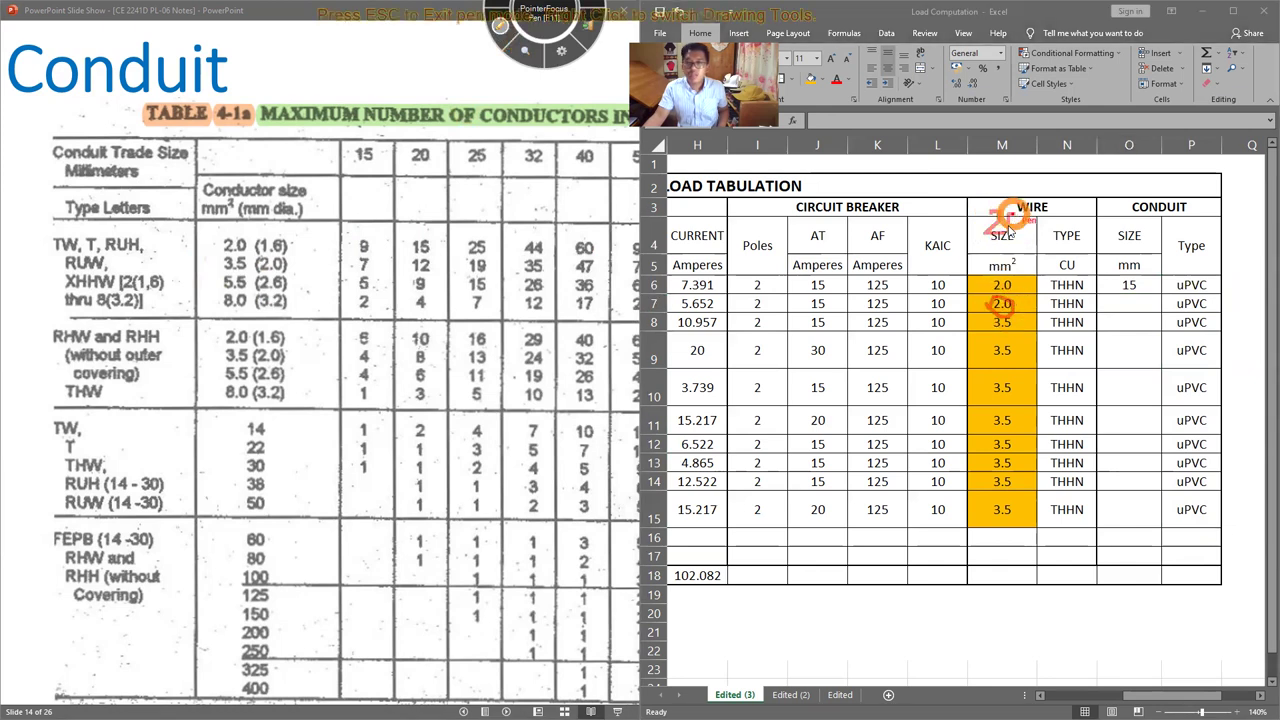
left_click_drag(1030, 222, 1048, 226)
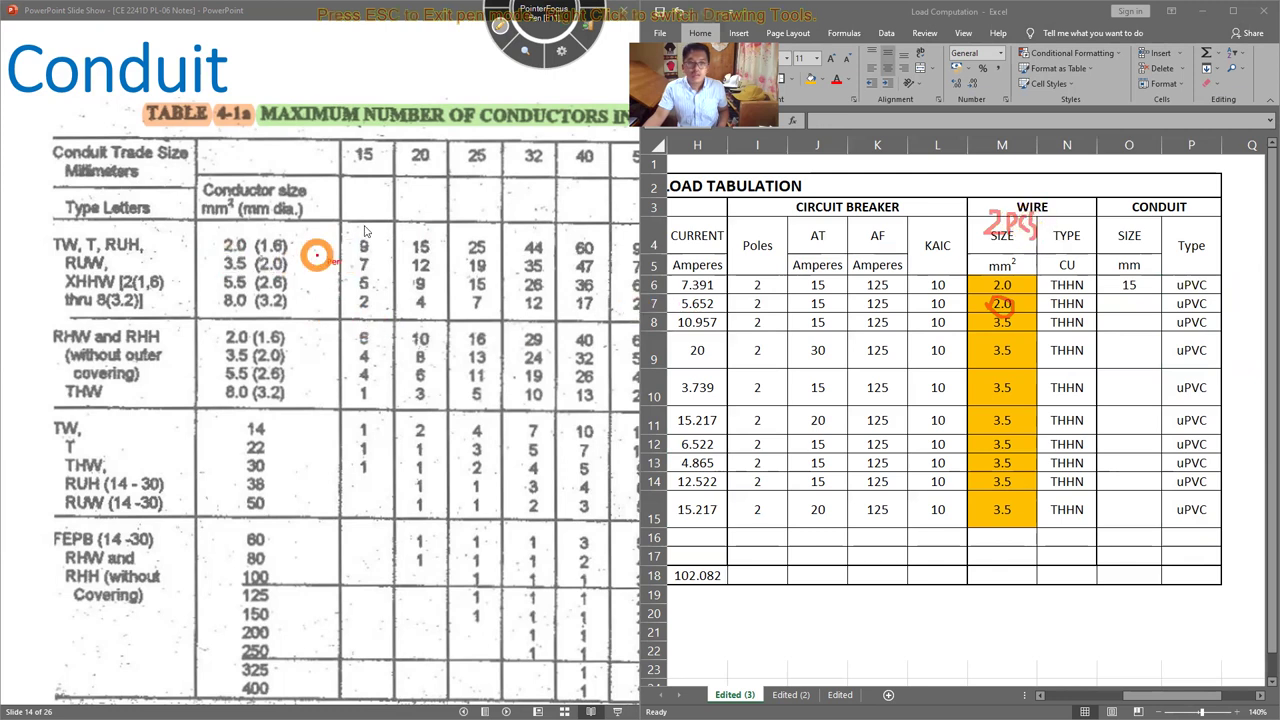
key("Escape")
Step: Enter 15 as the conduit SIZE of circuit 2 in O7
left_click(1127, 302)
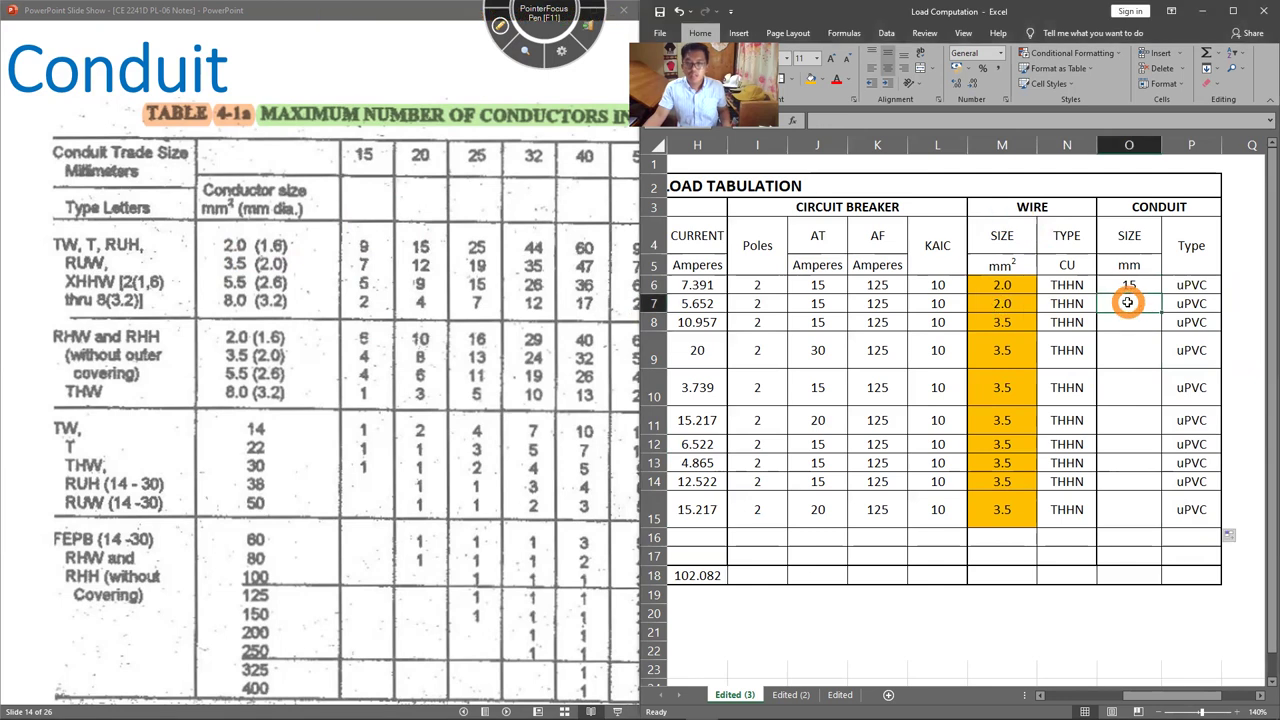
type("15")
key("Return")
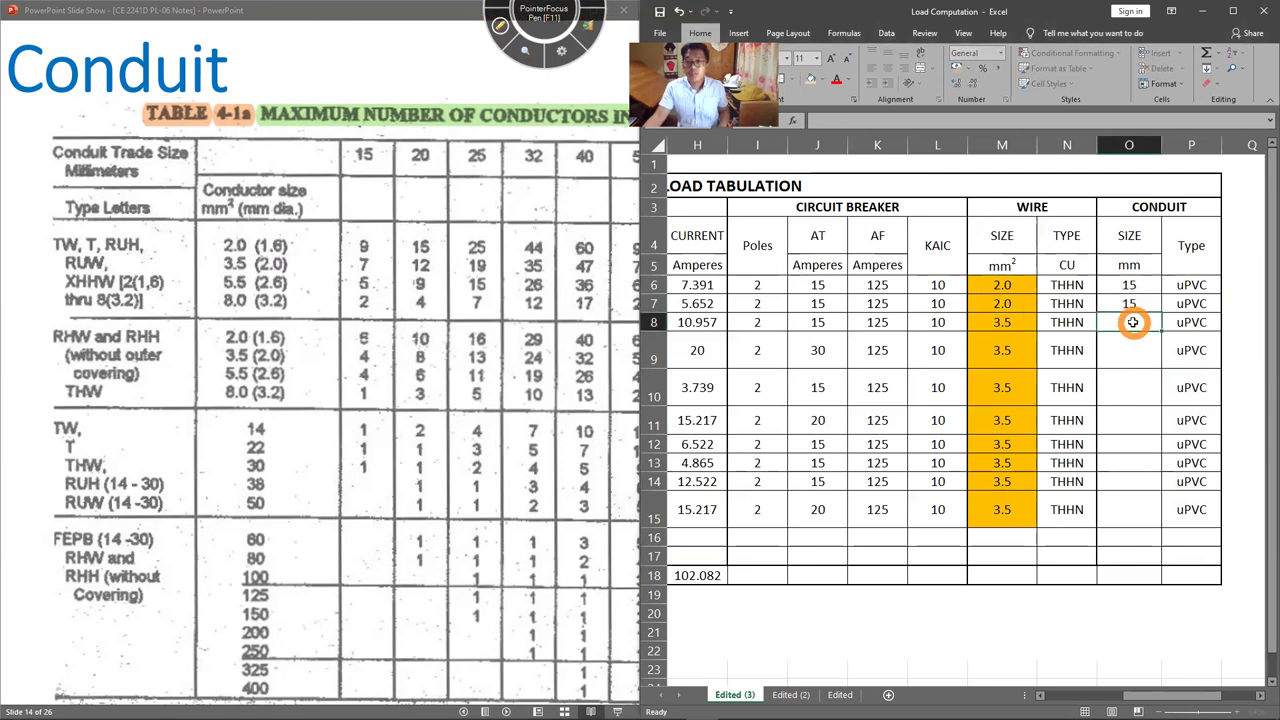